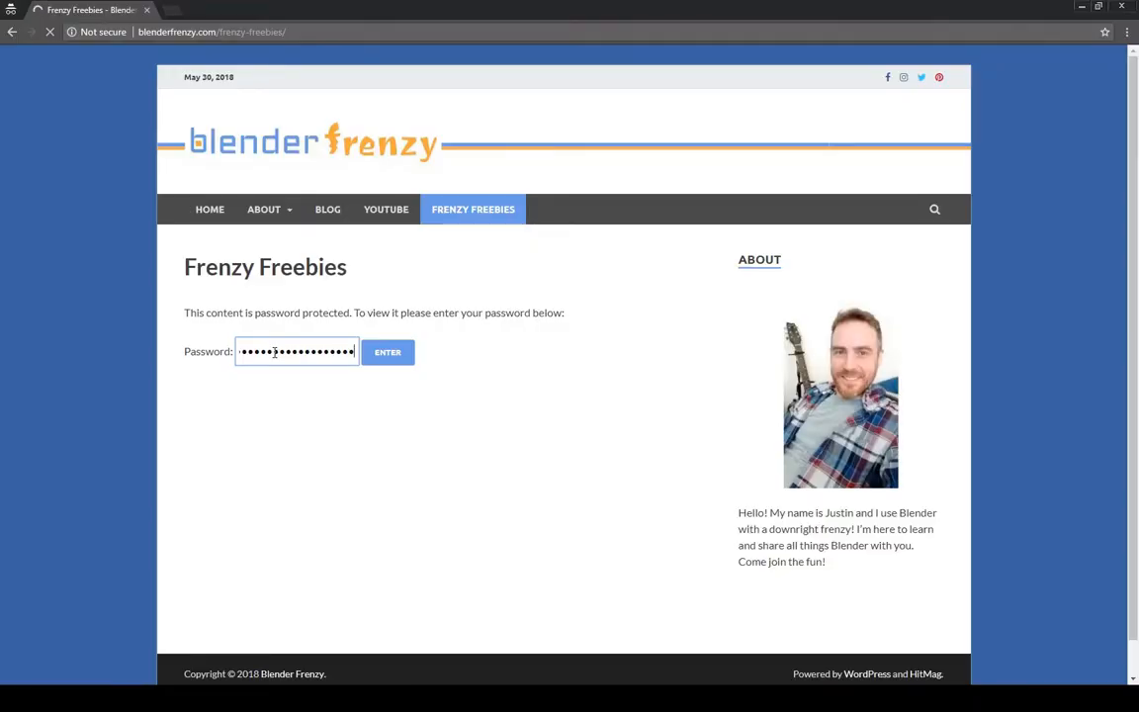
- Unlock the Freebies page, download the Key Config zip, and begin extracting it
key(Return)
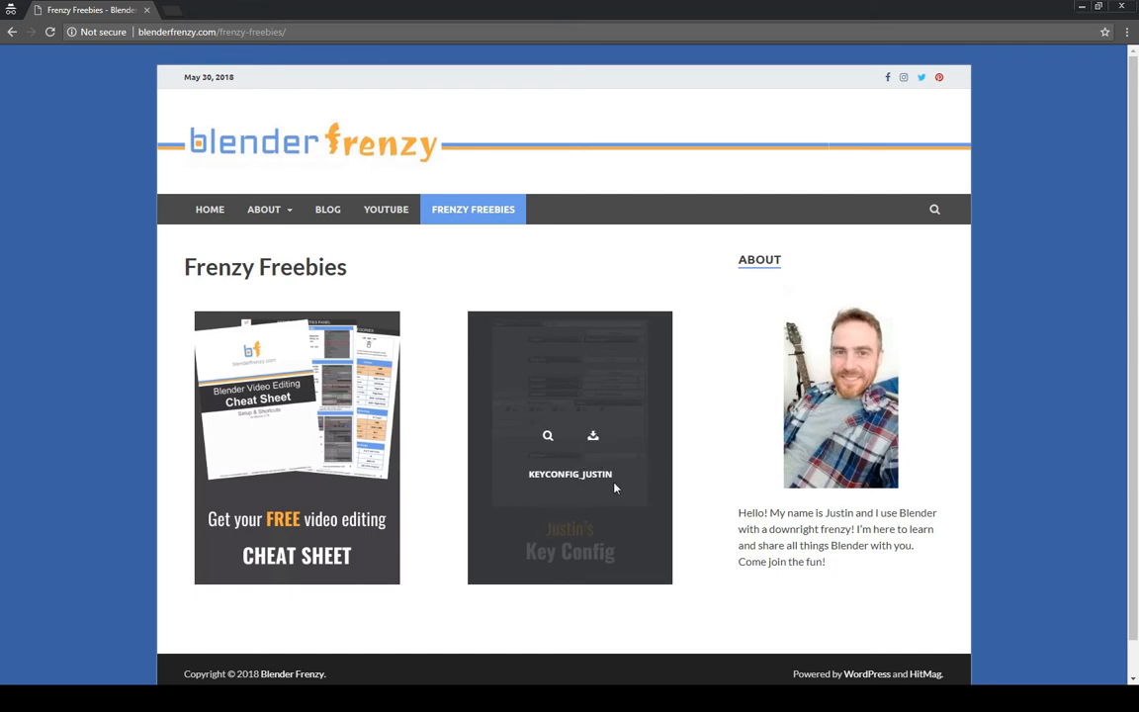
click(592, 435)
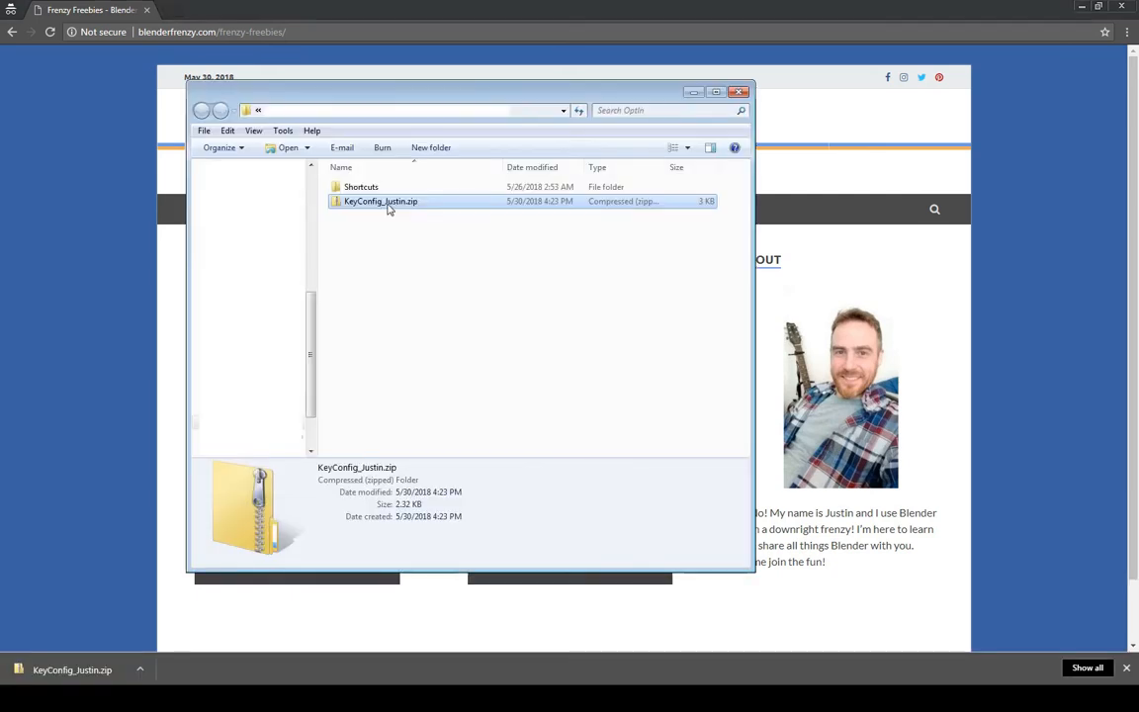
right_click(388, 208)
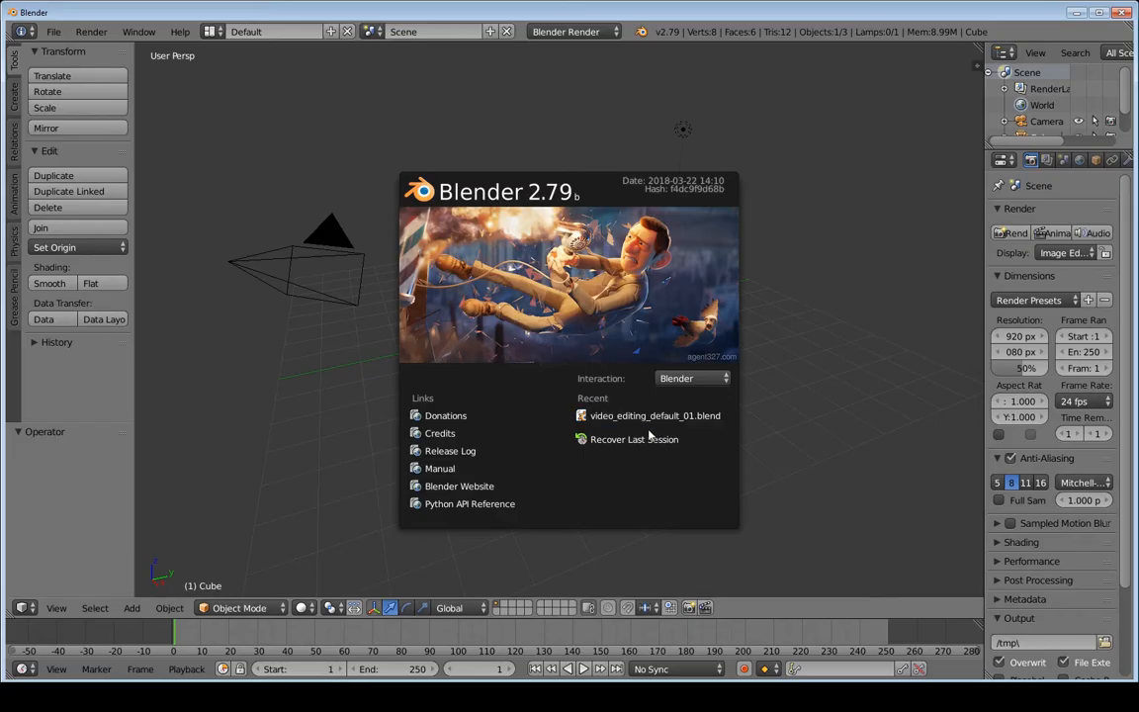
- Open video_editing_default_01.blend from the splash screen's recent files
click(641, 416)
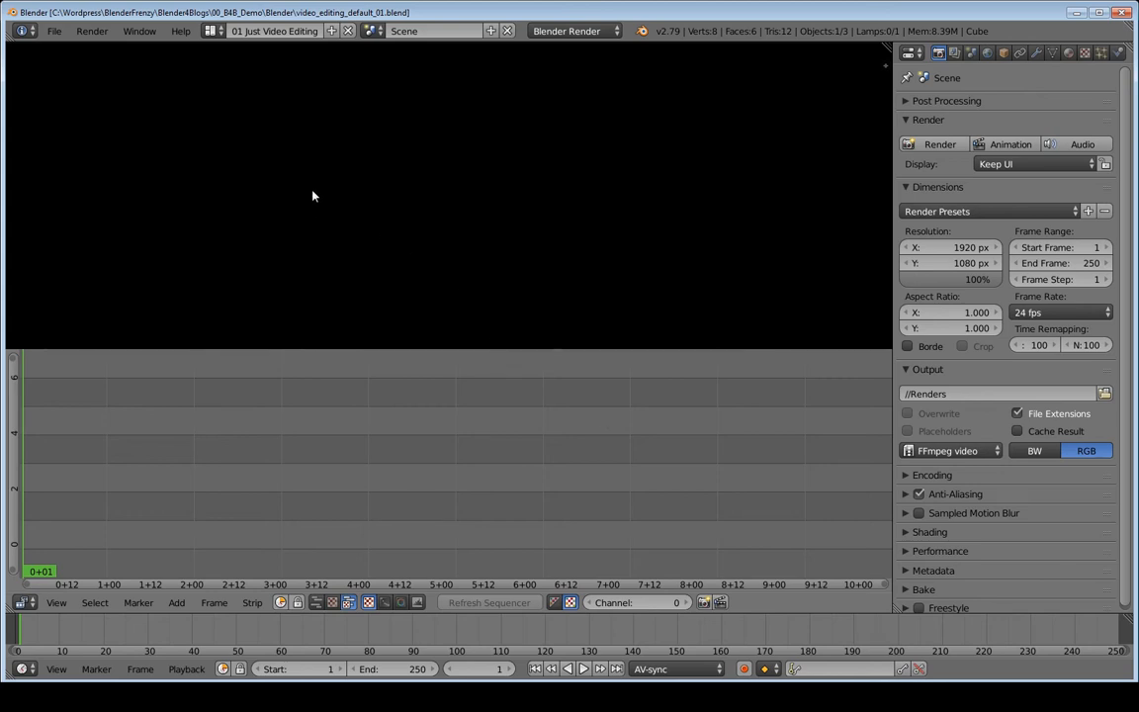
click(56, 32)
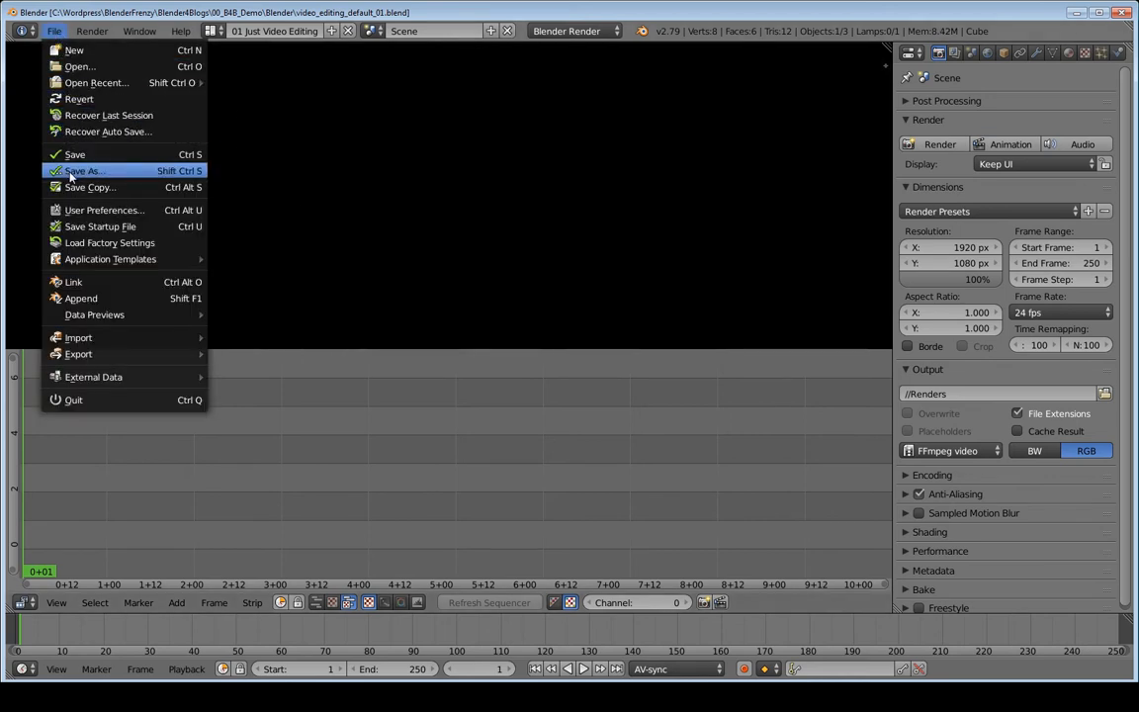
- Save the project under the new file name B4B_demo_0101.blend in the same folder
click(181, 178)
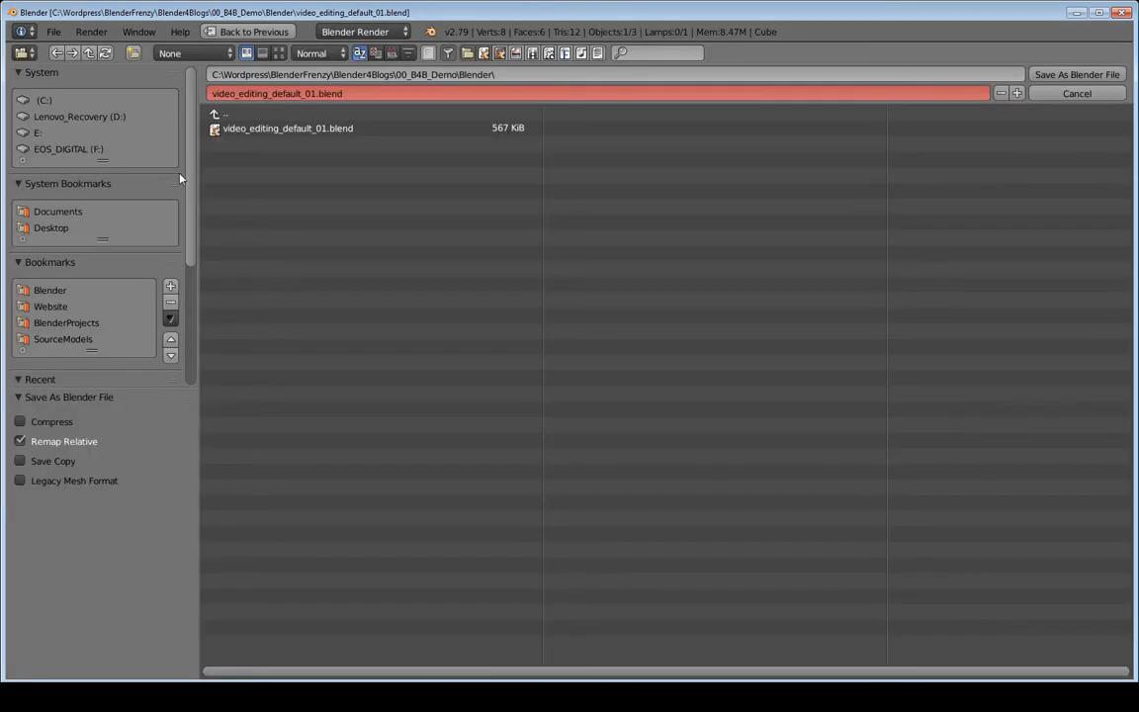
click(353, 93)
text(B4B_)
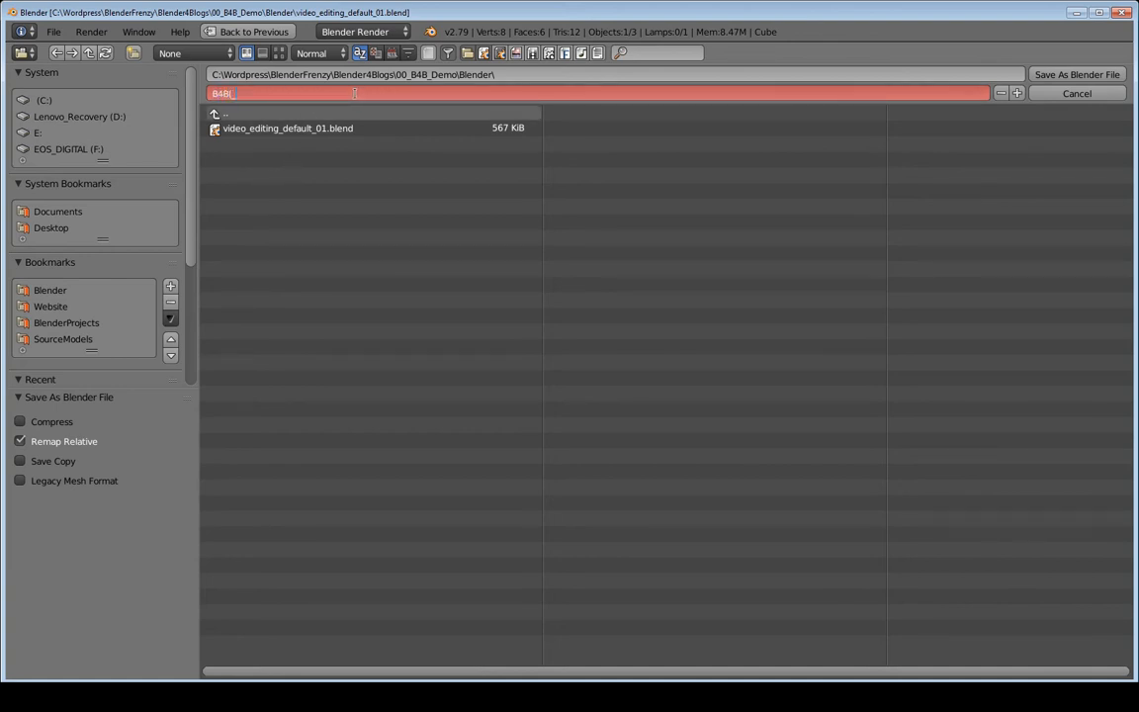
key(BackSpace)
text(_demo_0101)
key(Return)
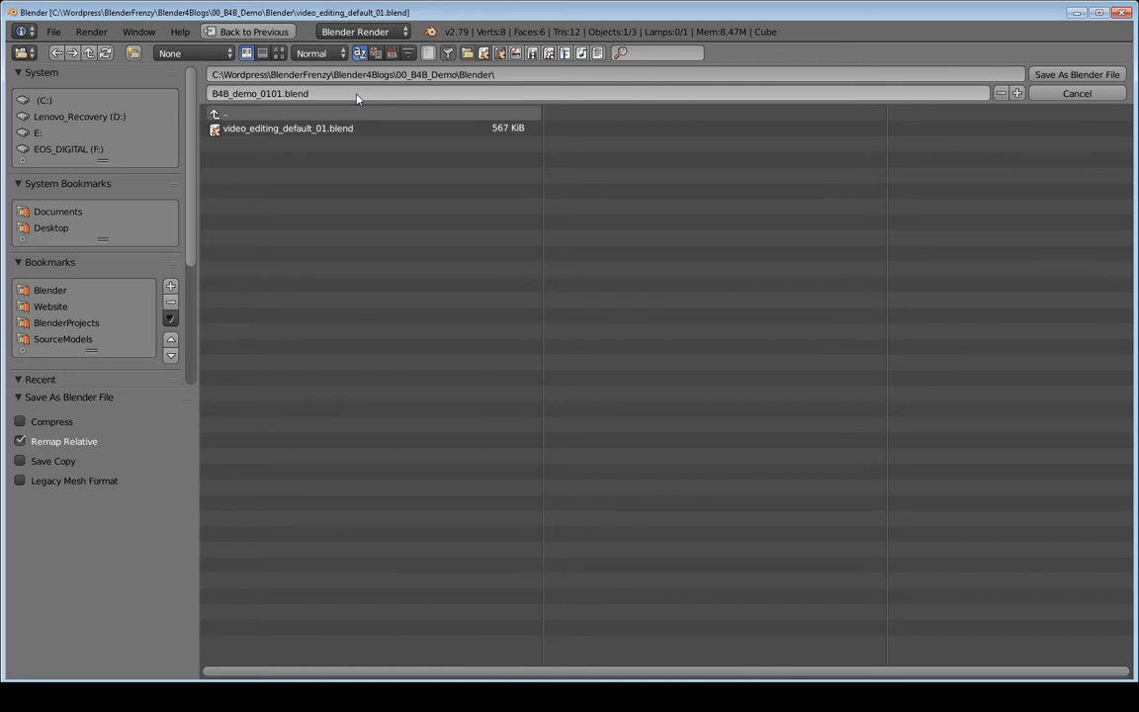
key(Return)
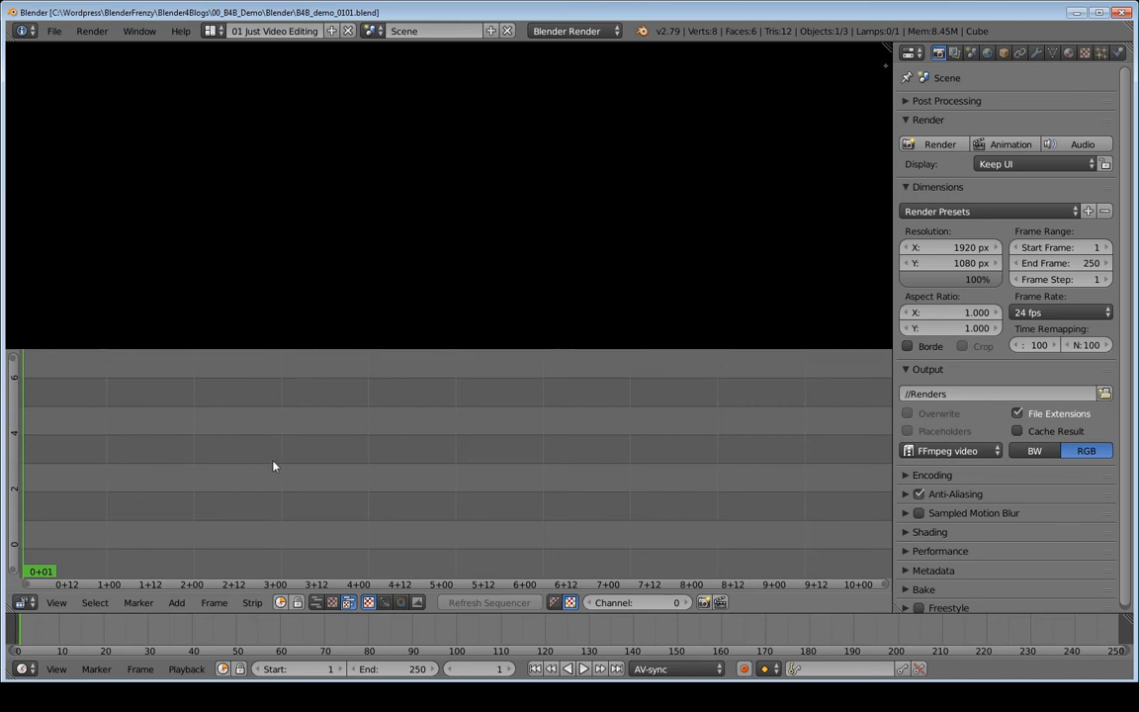
- Add MVI_6926.MOV and MVI_6927.MOV from Canon_700D as movie and sound strips
key(shift+a)
mouse_move(276, 466)
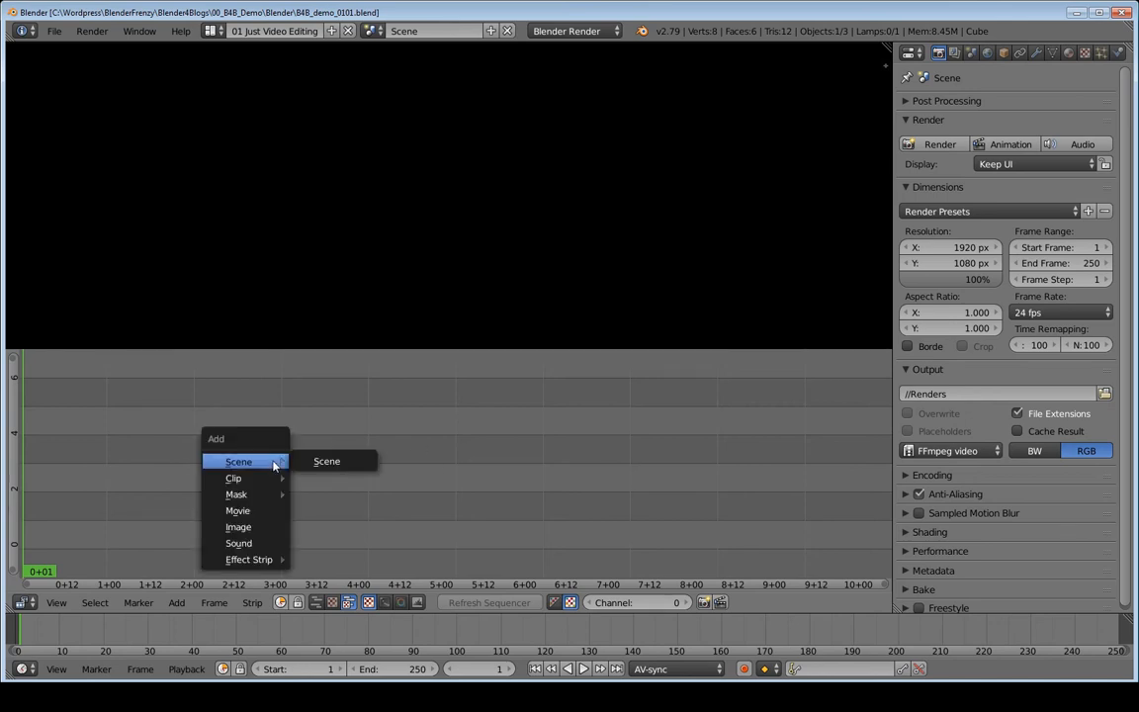
click(237, 510)
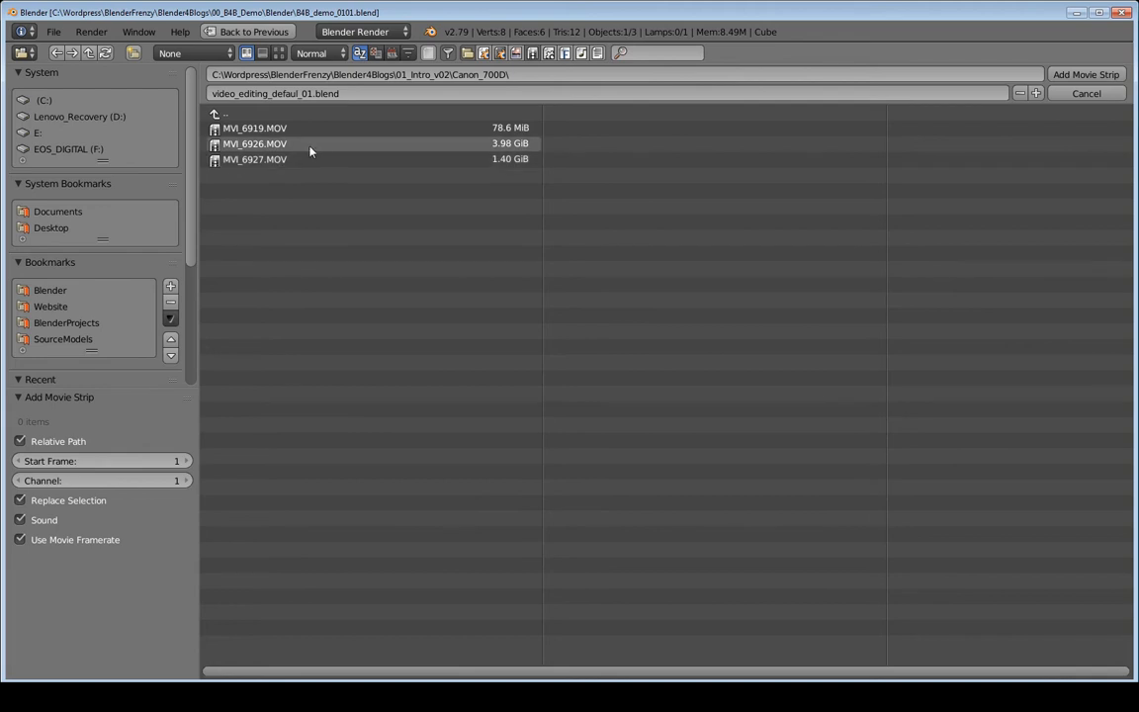
drag(306, 145, 351, 193)
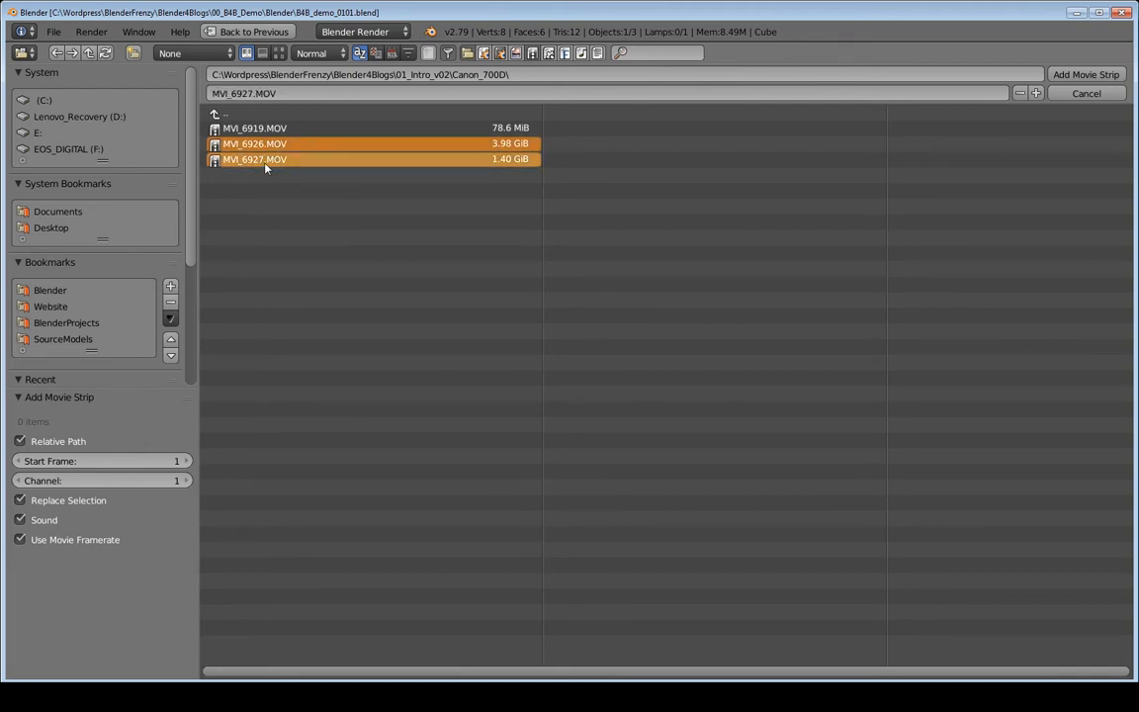
click(313, 145)
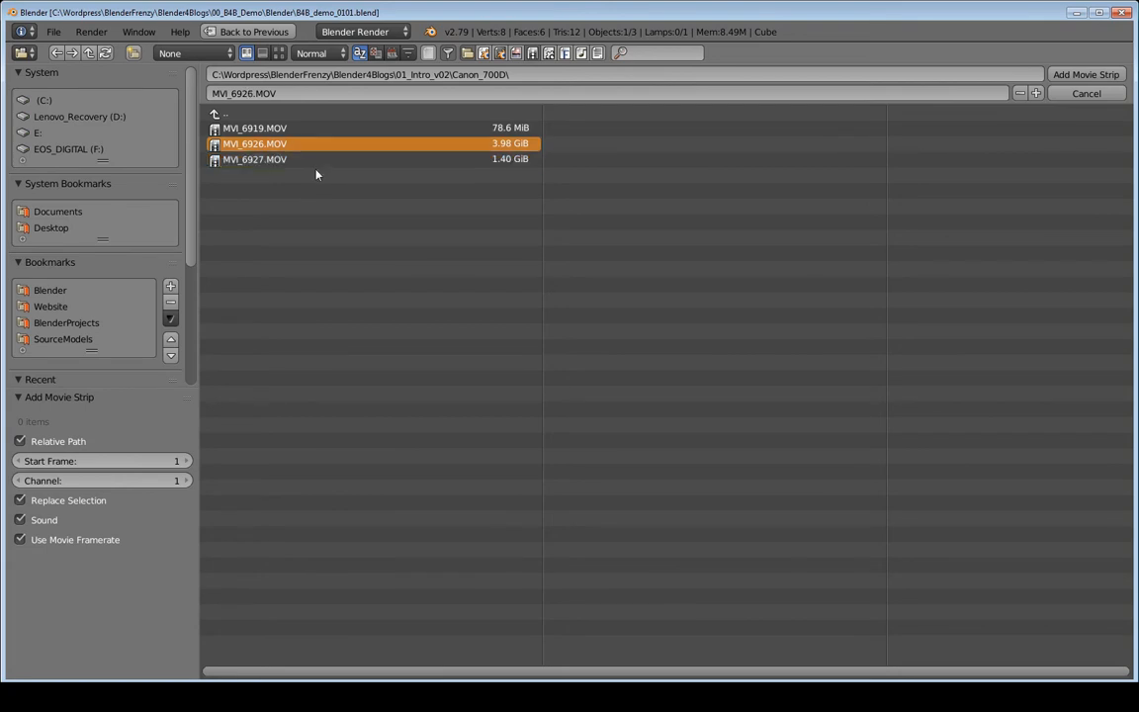
shift+click(315, 161)
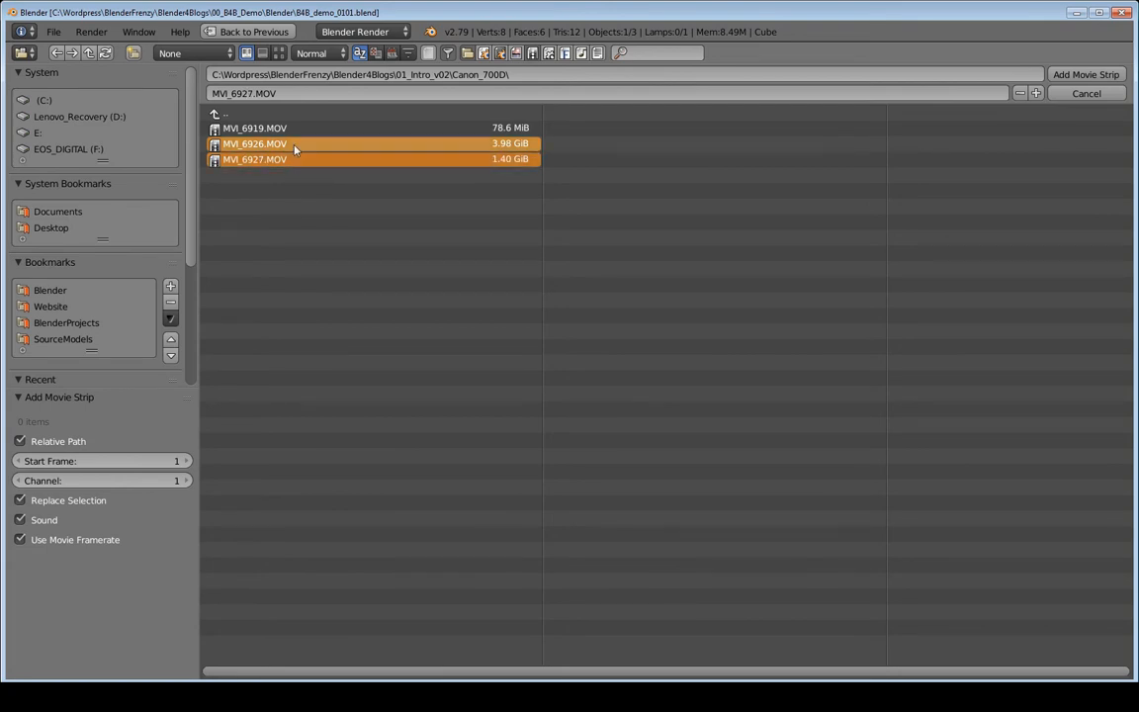
click(294, 129)
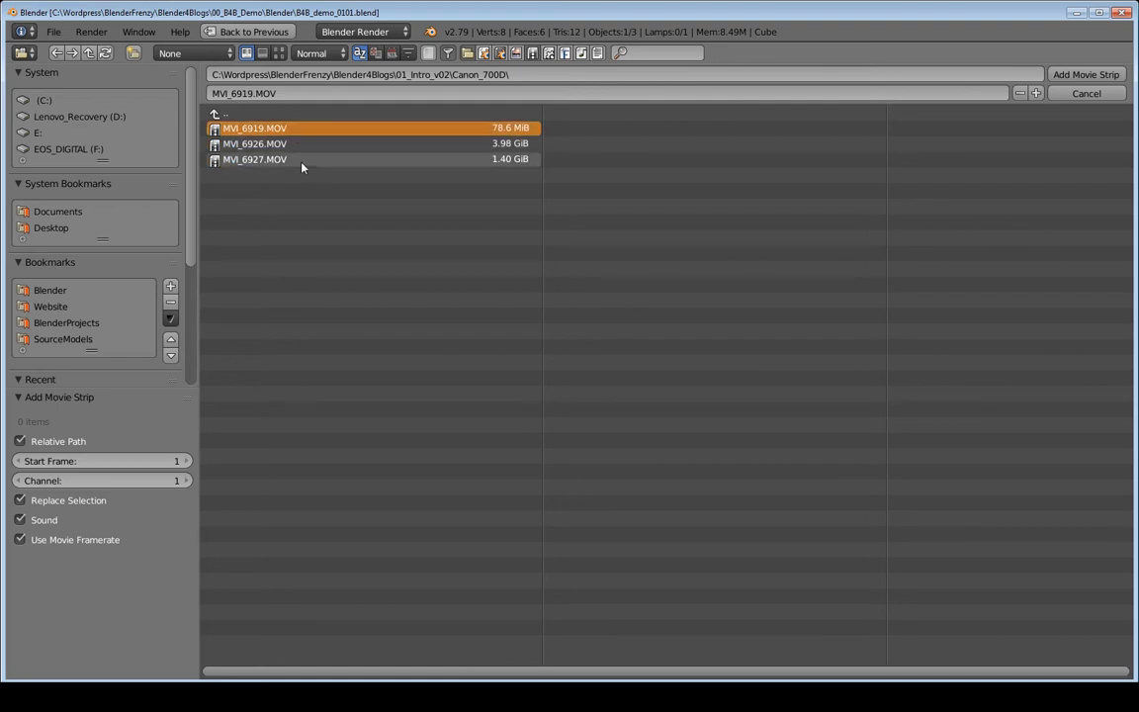
shift+click(302, 162)
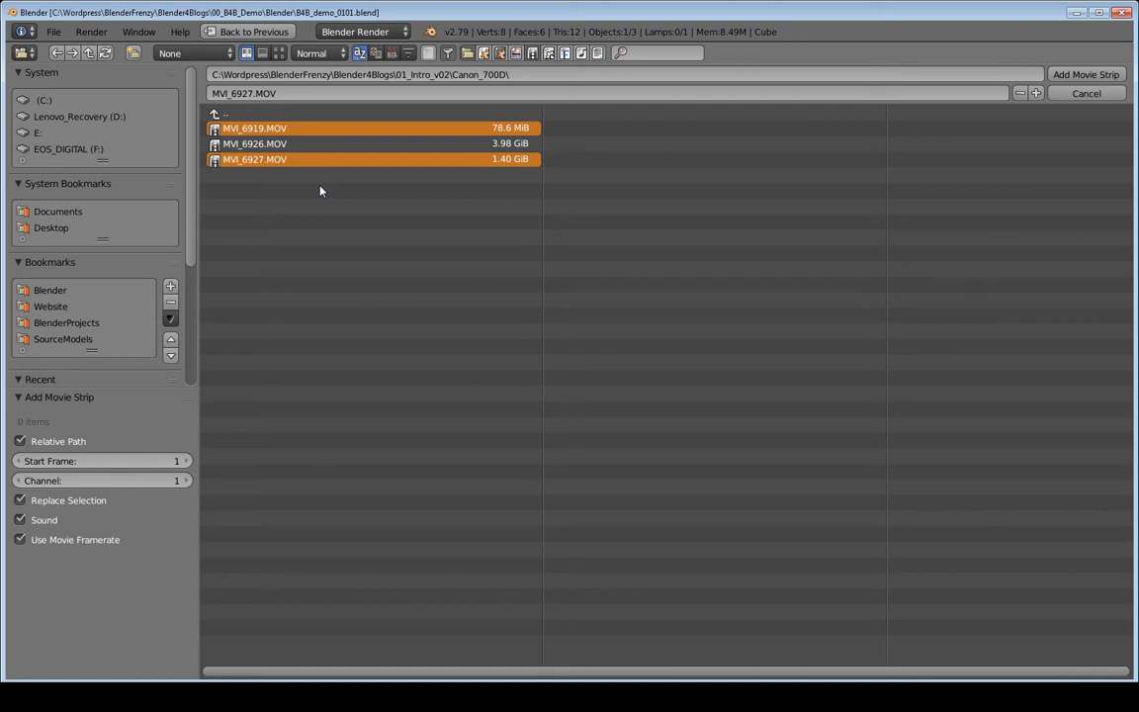
key(a)
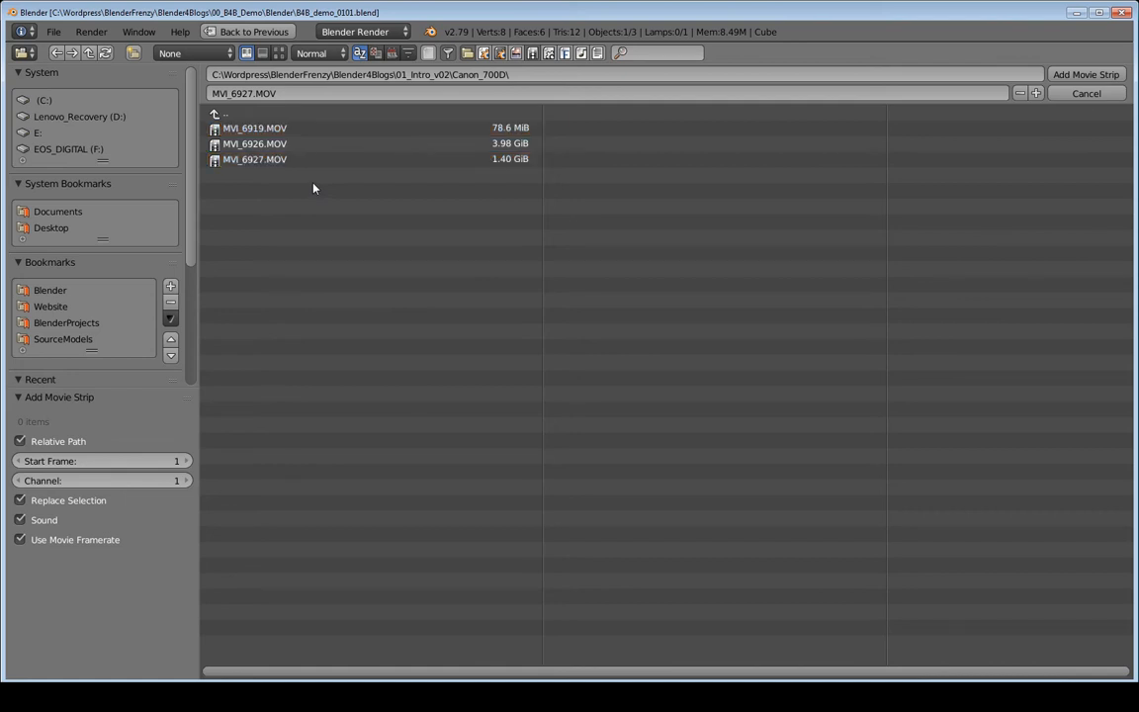
drag(297, 146, 341, 218)
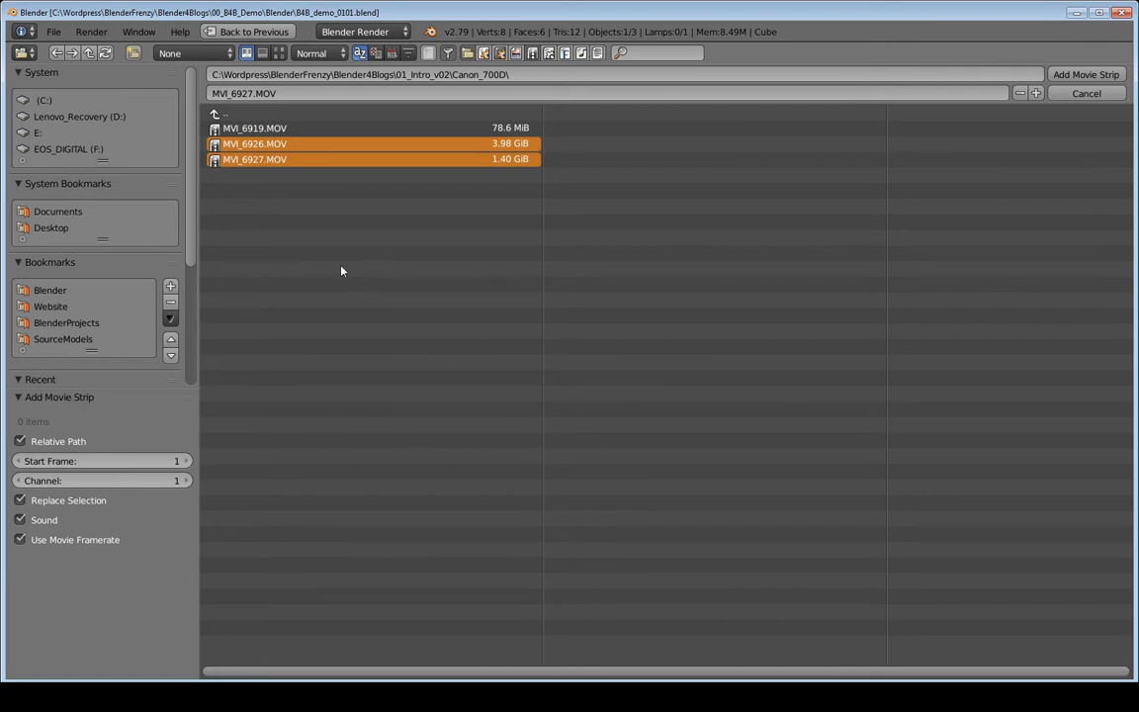
click(1084, 75)
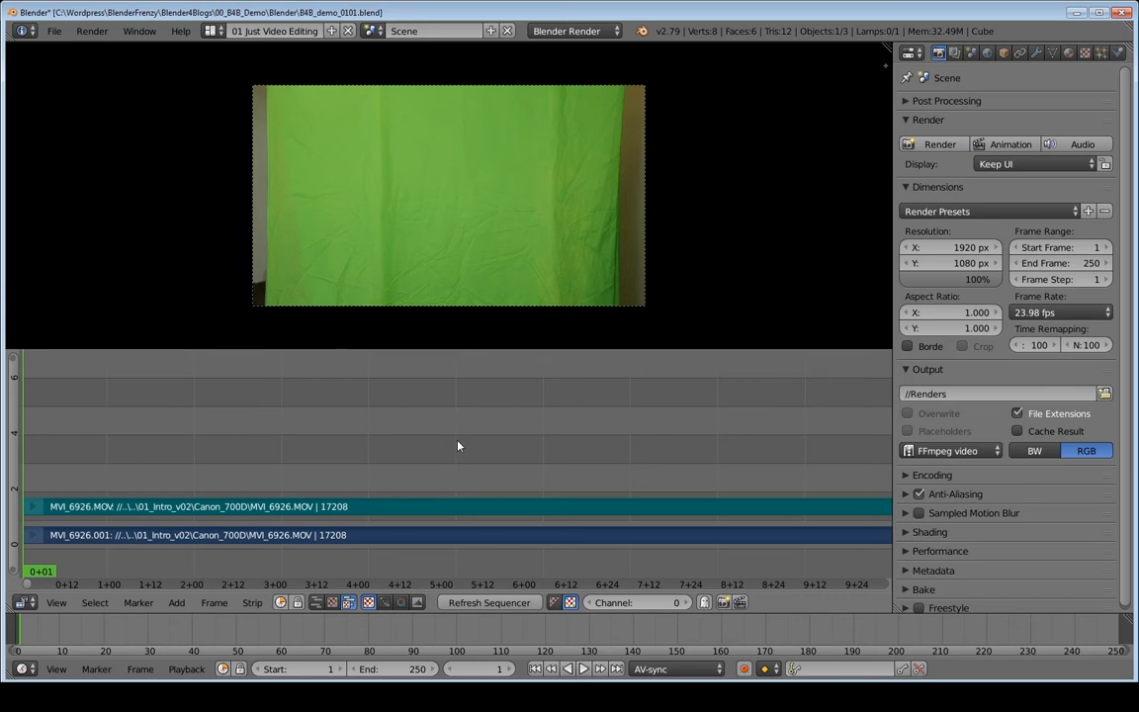
- Fit all strips in view and jump between strip edges, ending on frame 23285
key(Home)
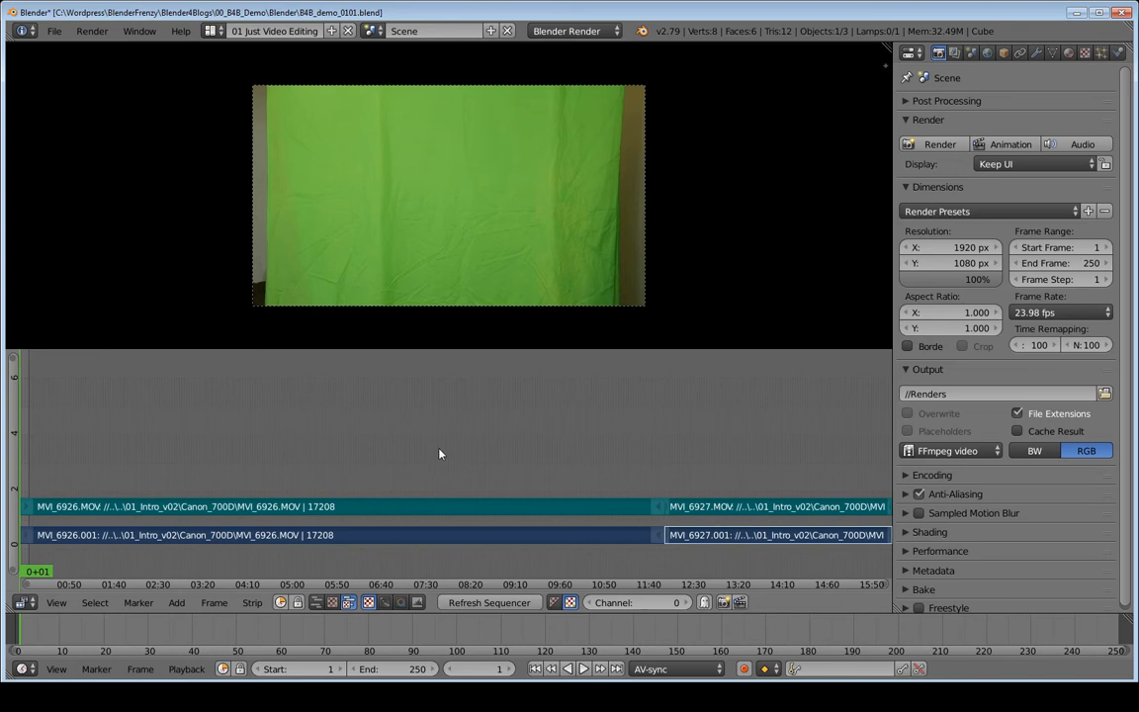
scroll(442, 450, down, 1)
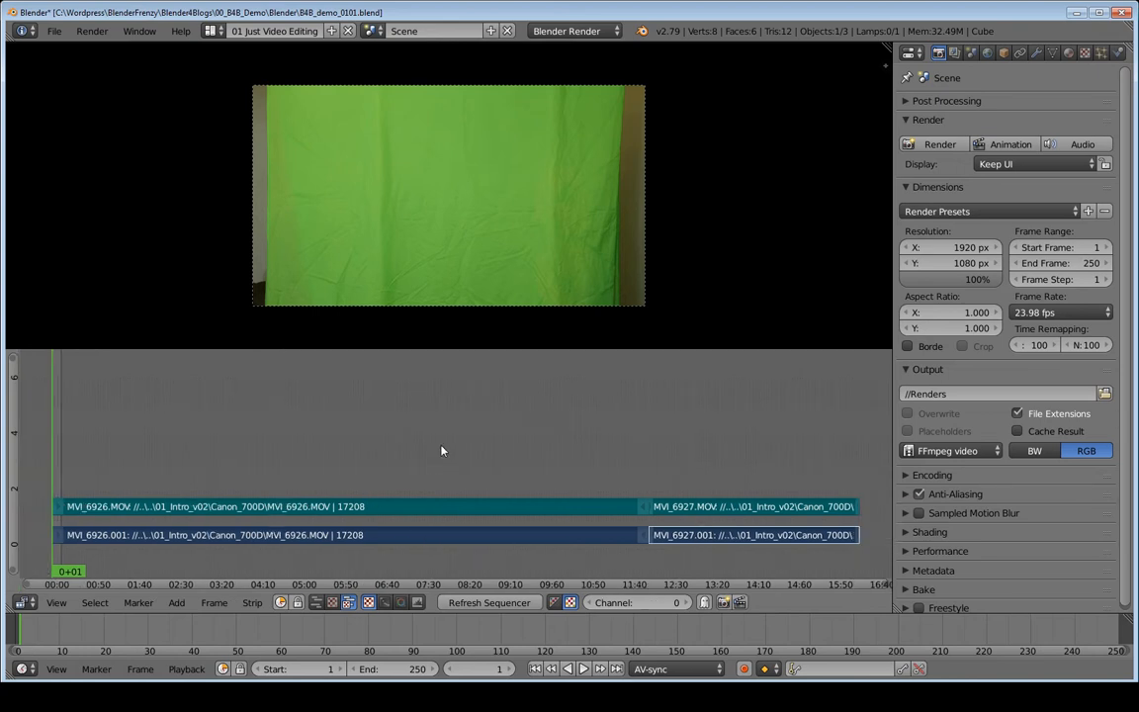
scroll(442, 451, down, 1)
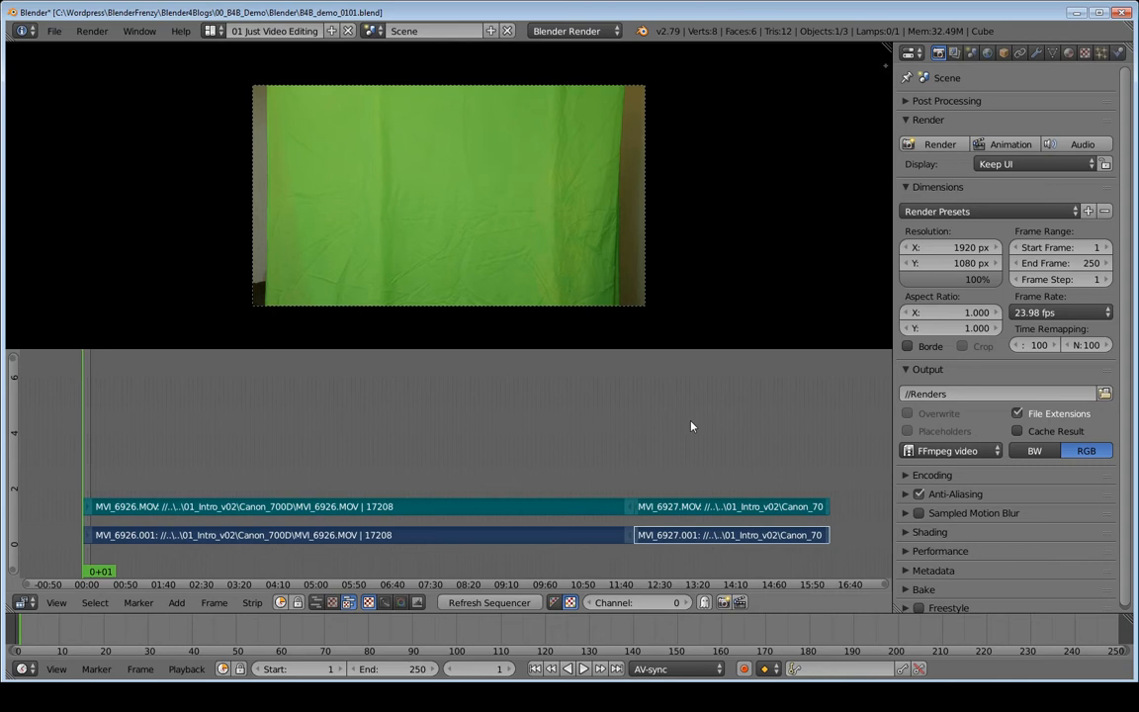
key(Page_Up)
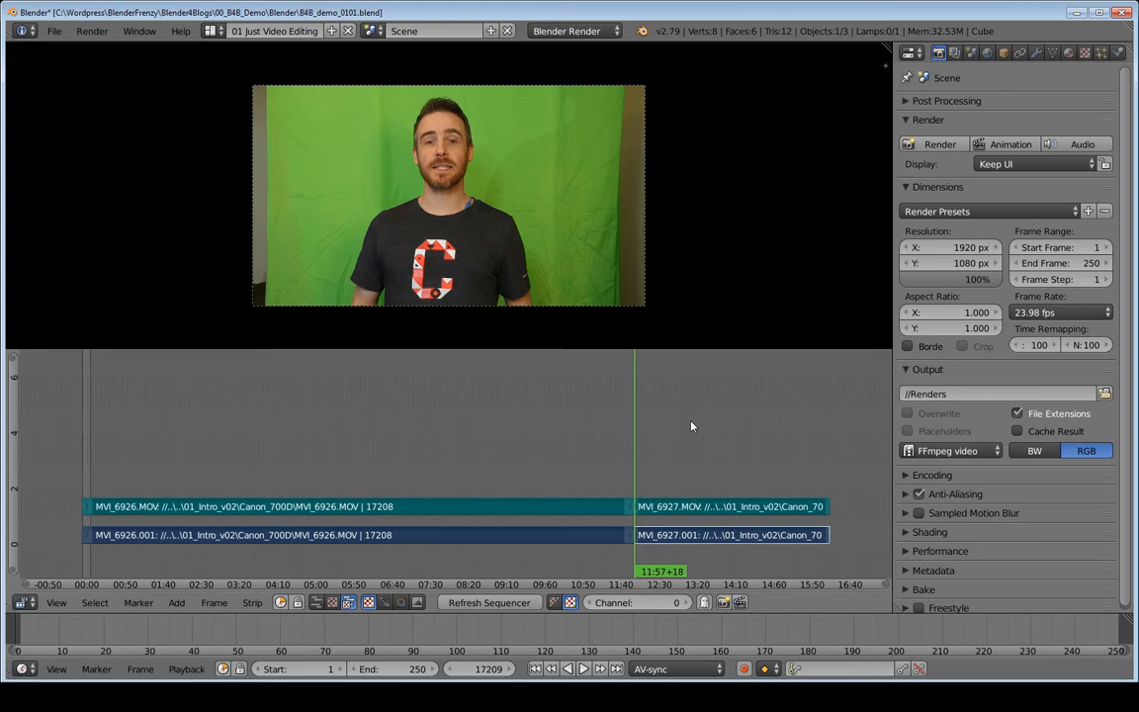
key(Page_Up)
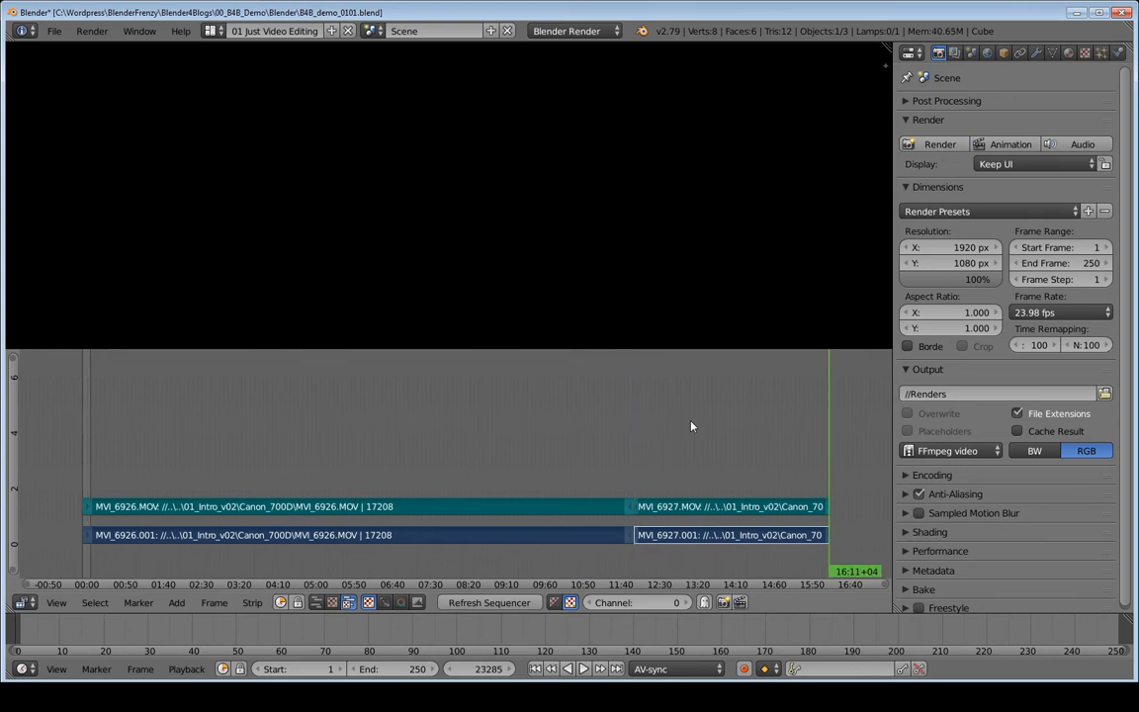
key(Page_Down)
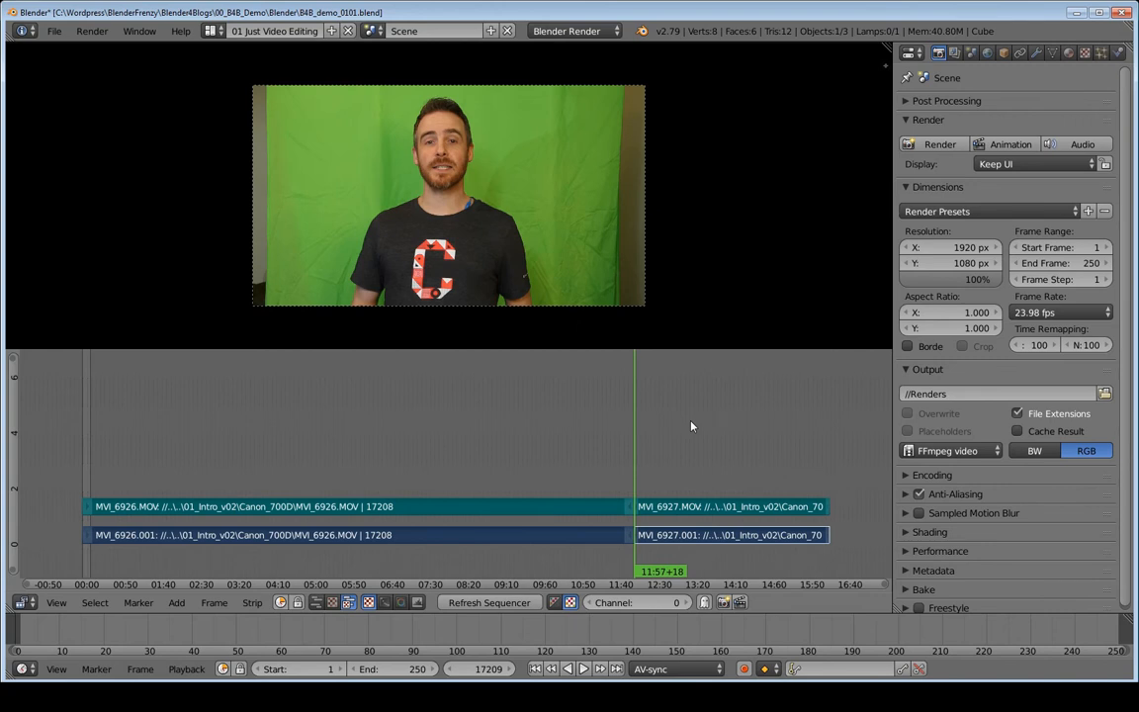
key(Page_Down)
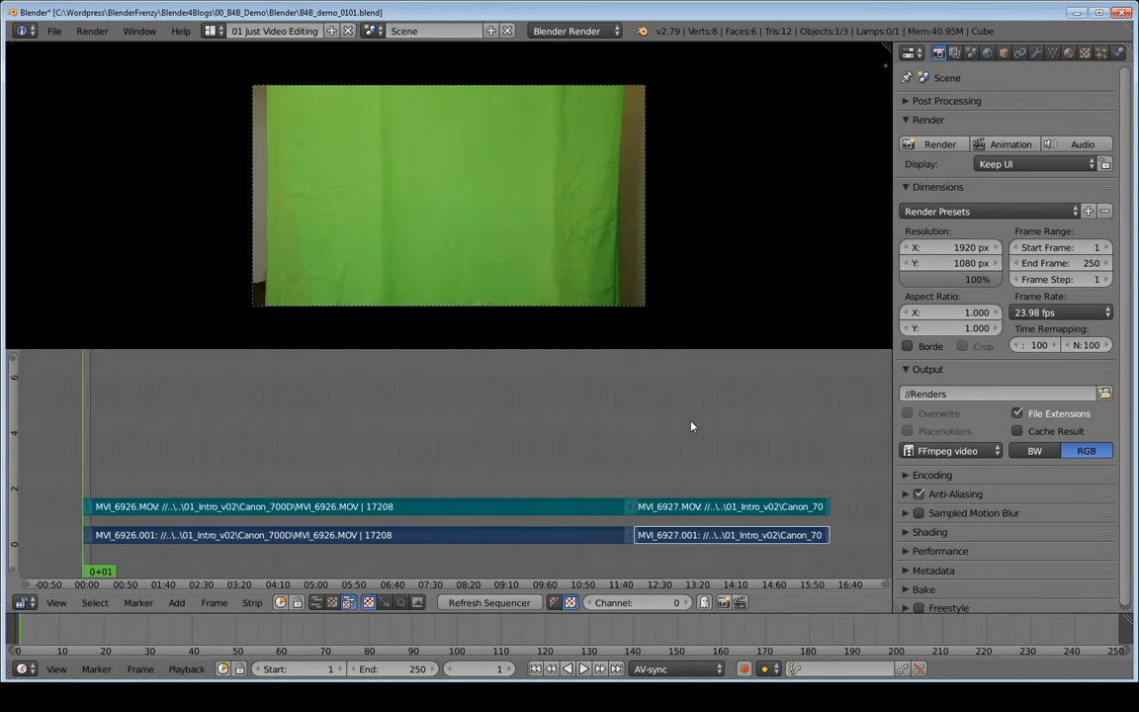
key(Page_Up)
key(Page_Up)
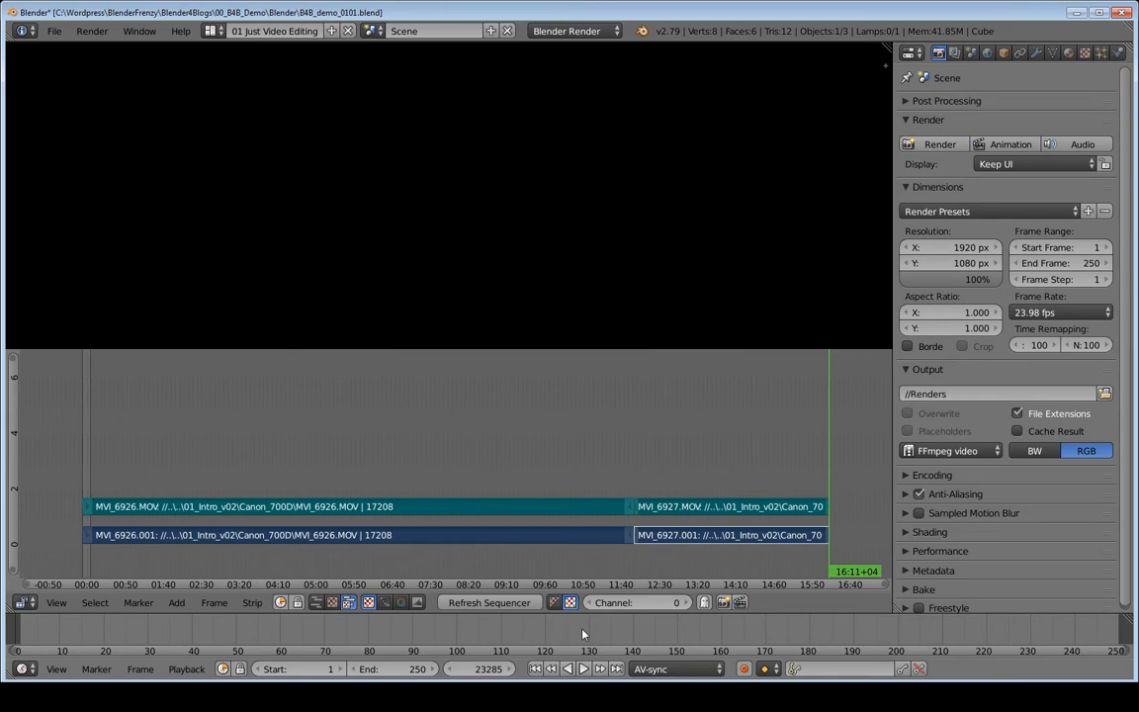
- Make the current frame the end frame, fit the strips in view, and show the Properties sidebar
key(e)
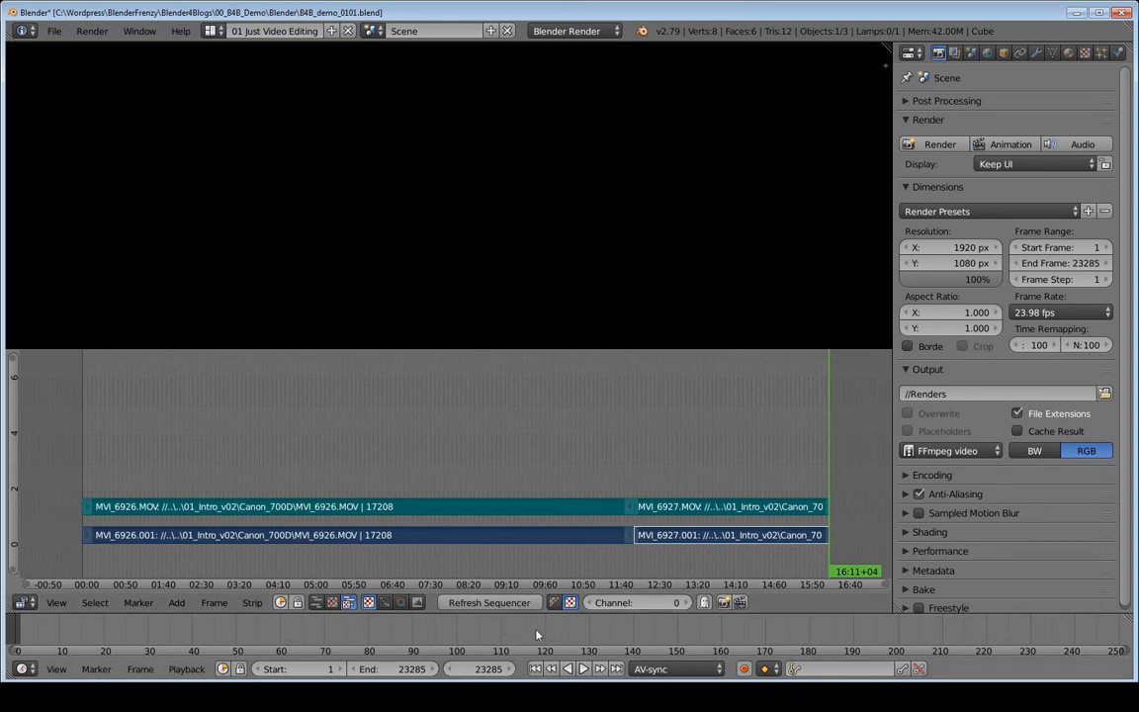
key(Home)
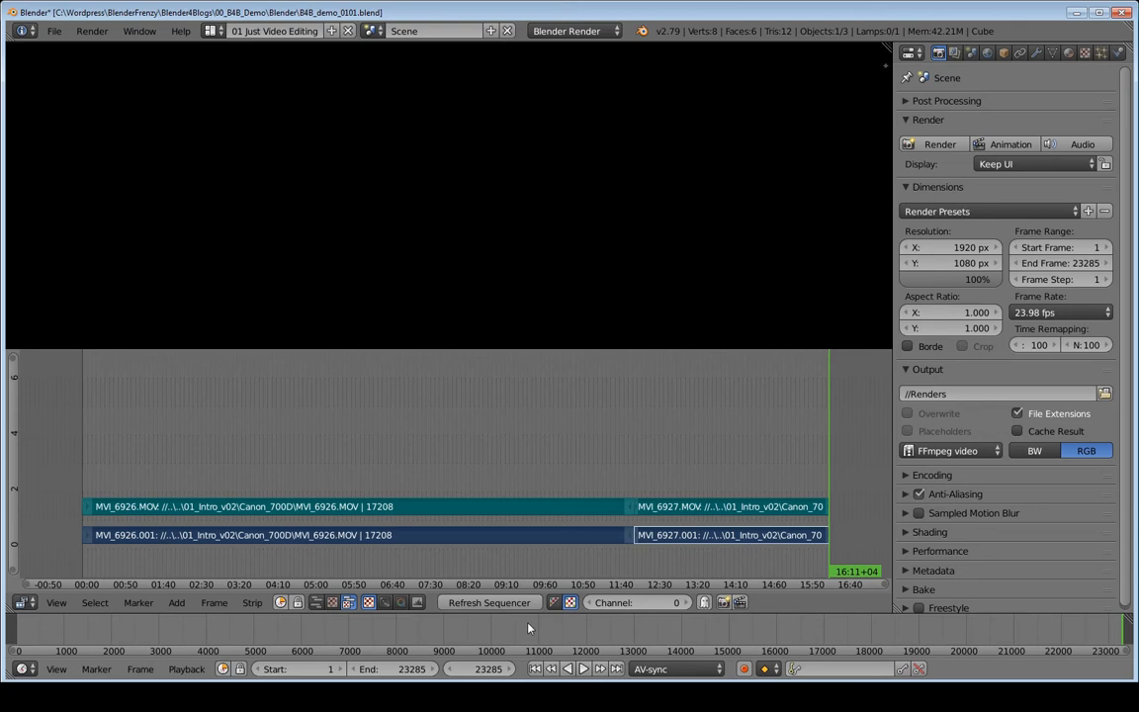
scroll(531, 635, down, 1)
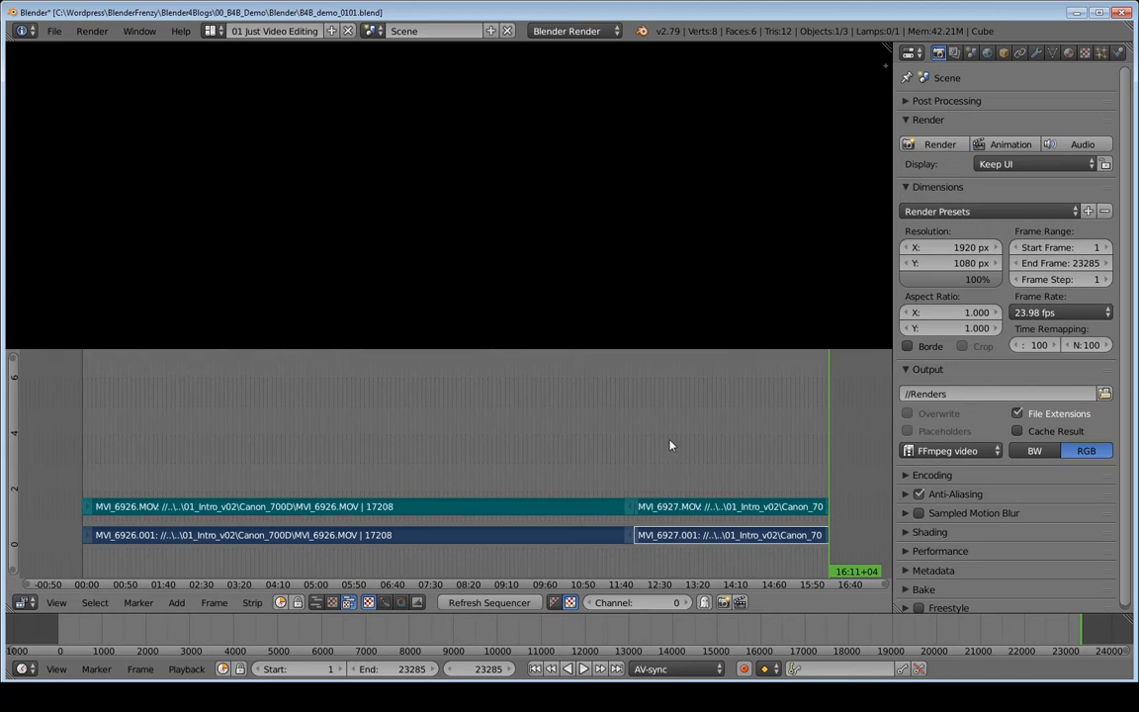
key(n)
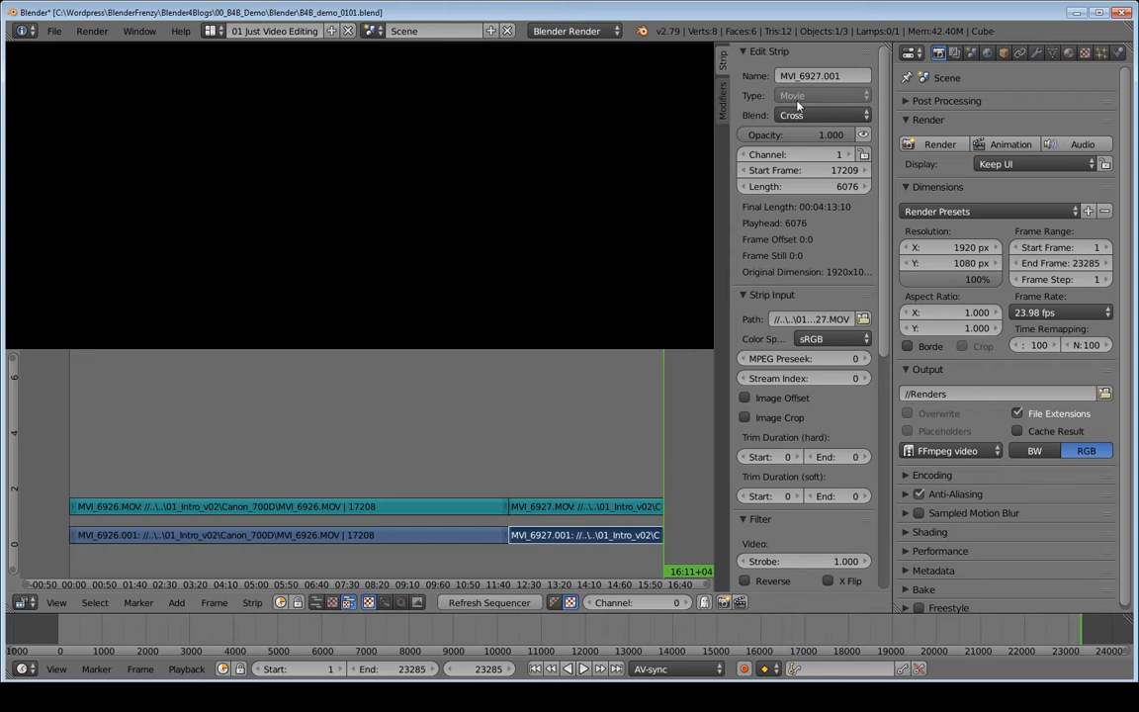
- Select the MVI_6926.001 and MVI_6927.001 movie strips and grab them to move up
click(577, 507)
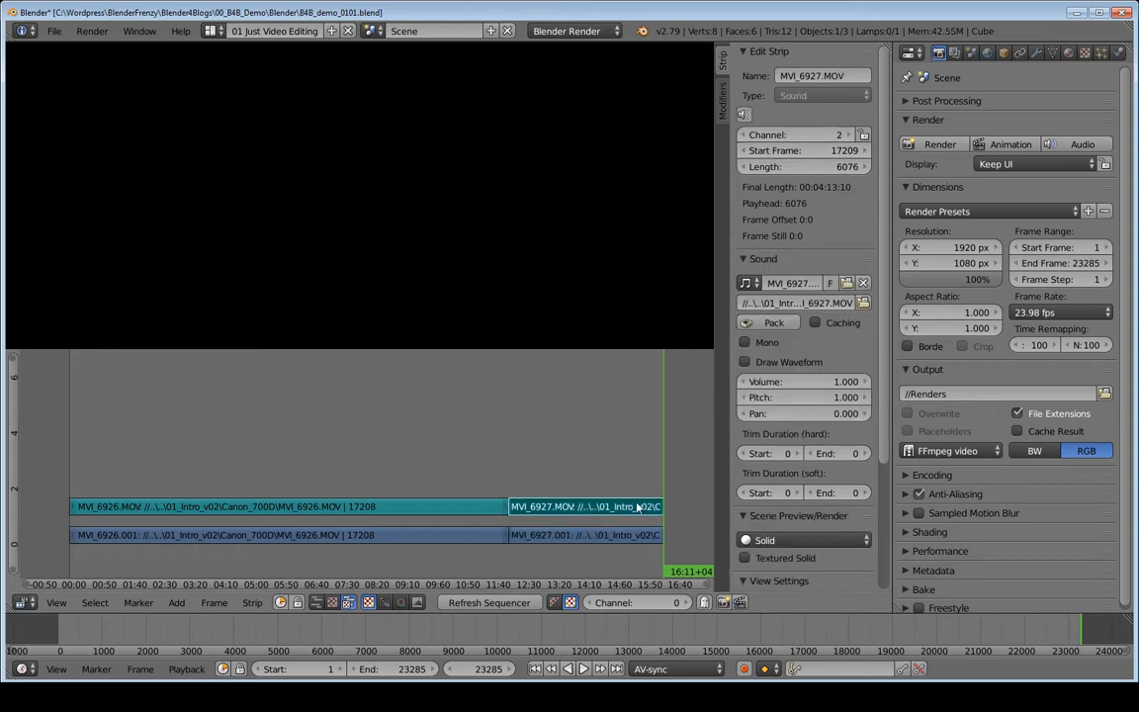
click(549, 535)
click(546, 506)
click(541, 536)
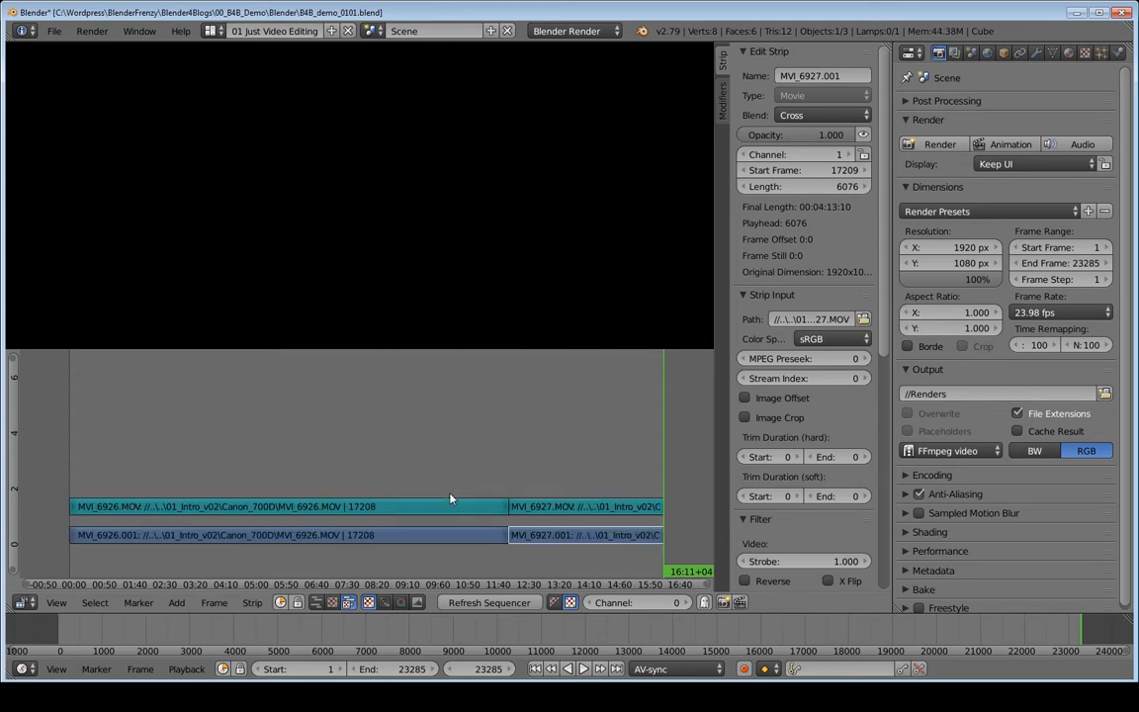
right_click(371, 536)
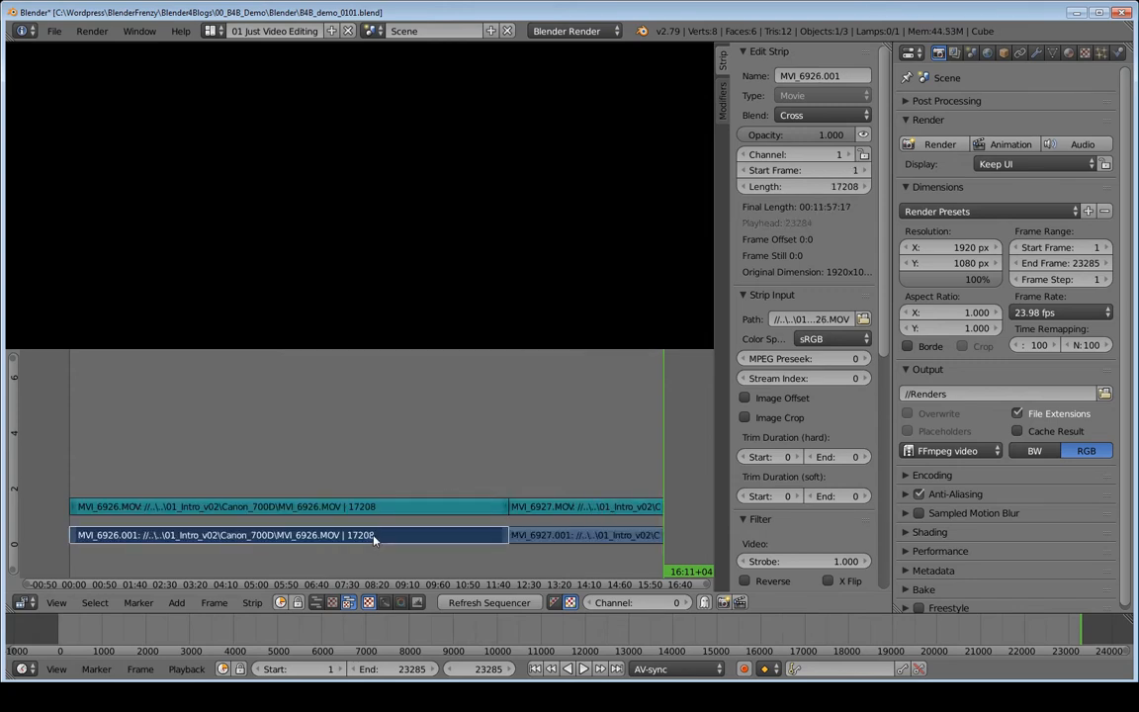
right_click(583, 540)
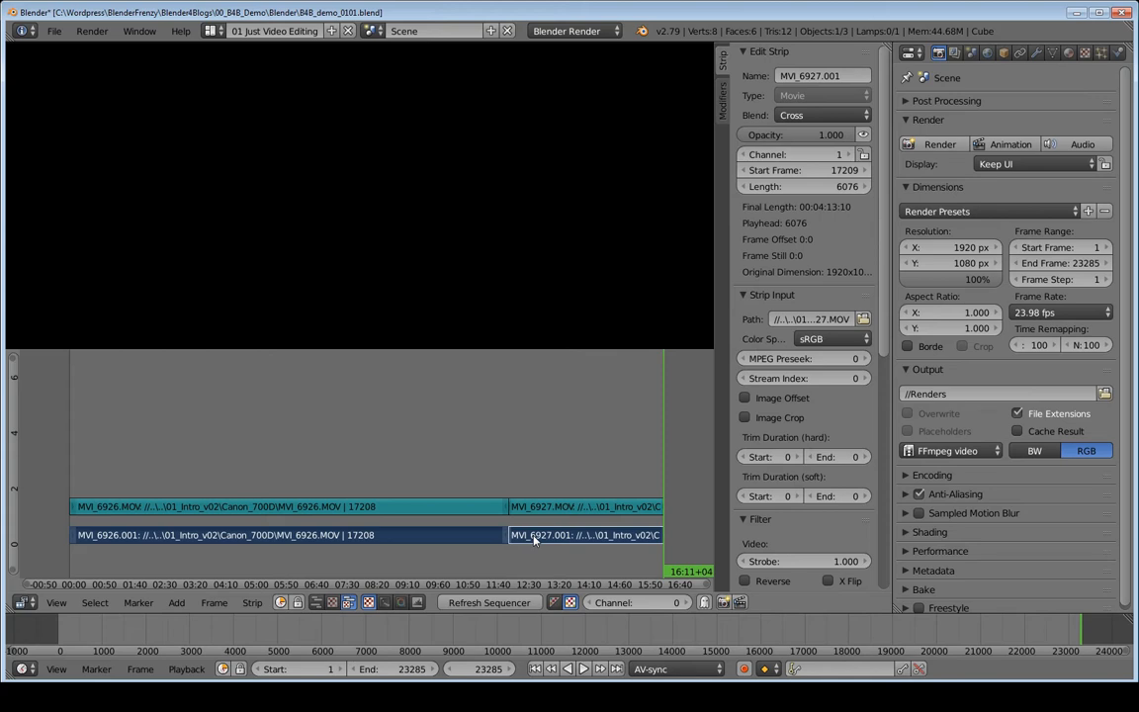
key(g)
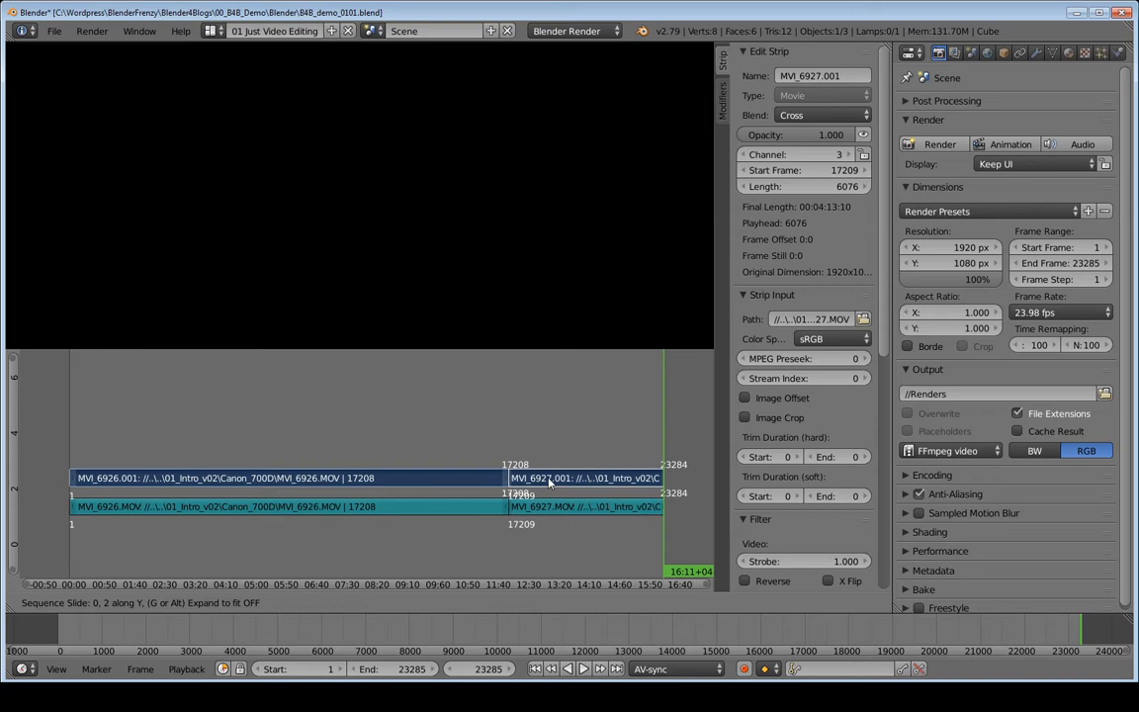
- Drop the movie strips onto channel 3 and open User Preferences
click(550, 482)
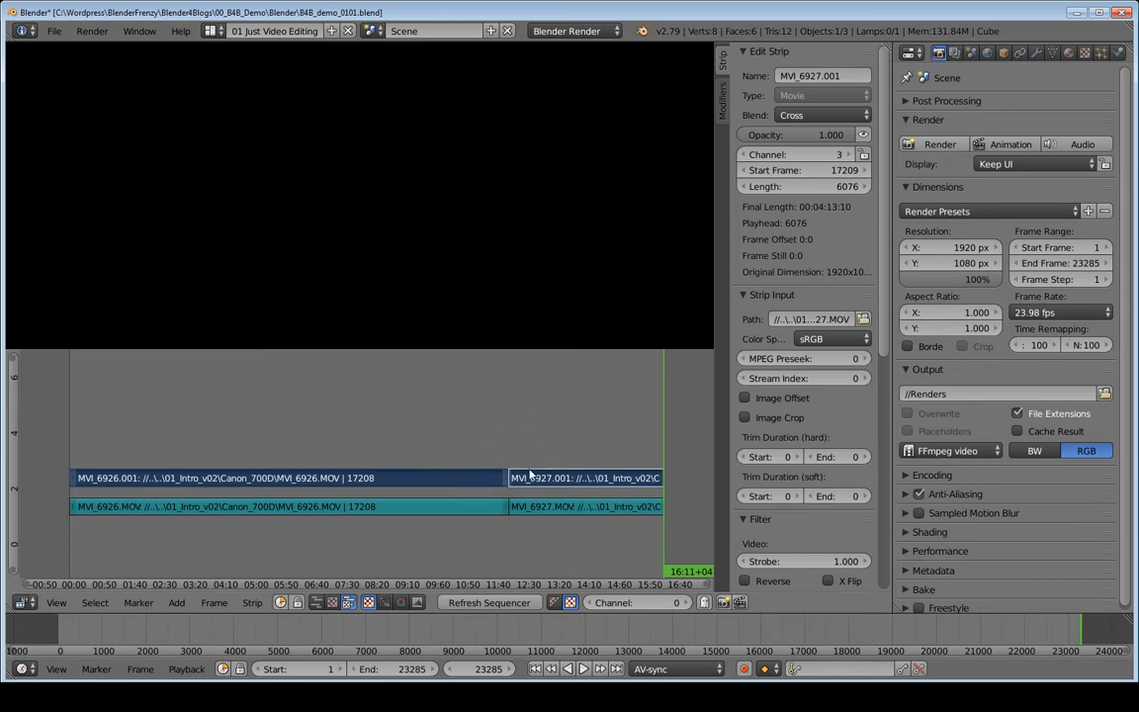
click(54, 30)
click(89, 208)
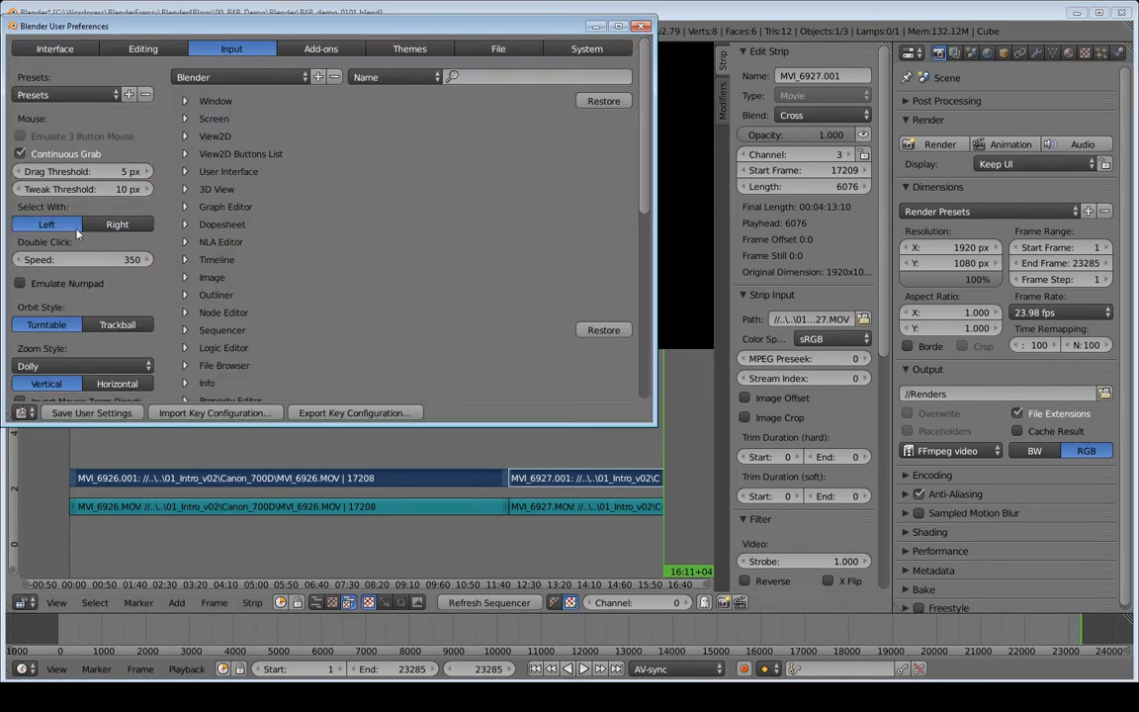
- Set Select With to Left, then test selecting the four strips and scrubbing the footage
click(118, 225)
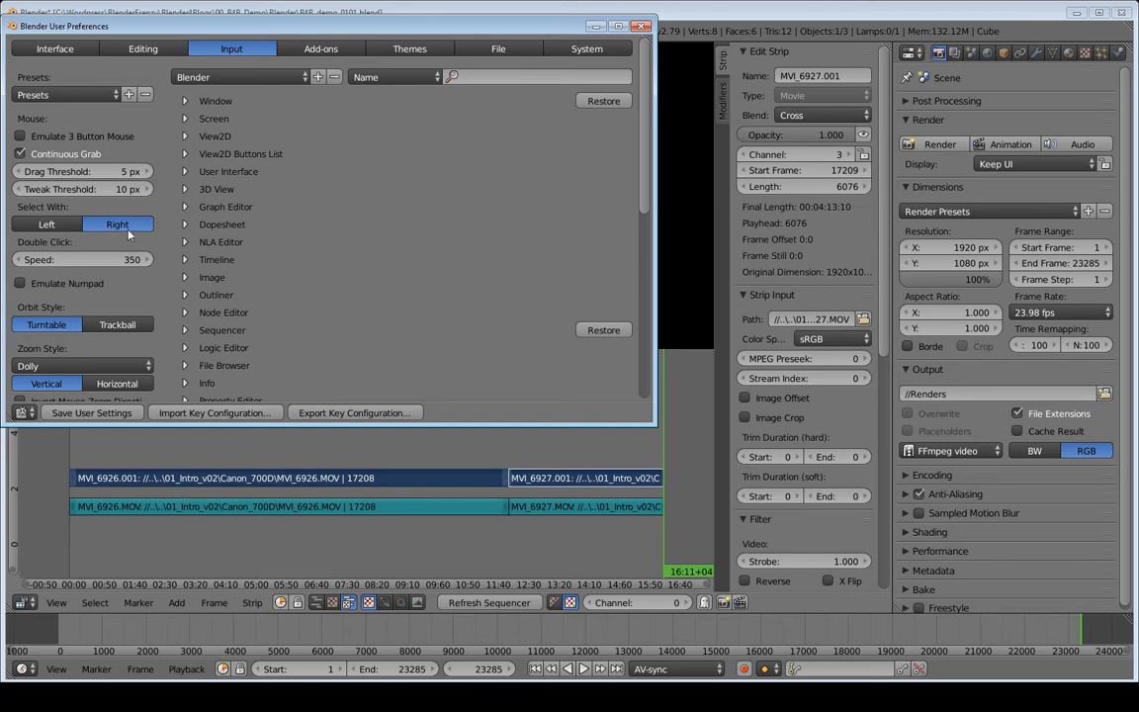
click(47, 224)
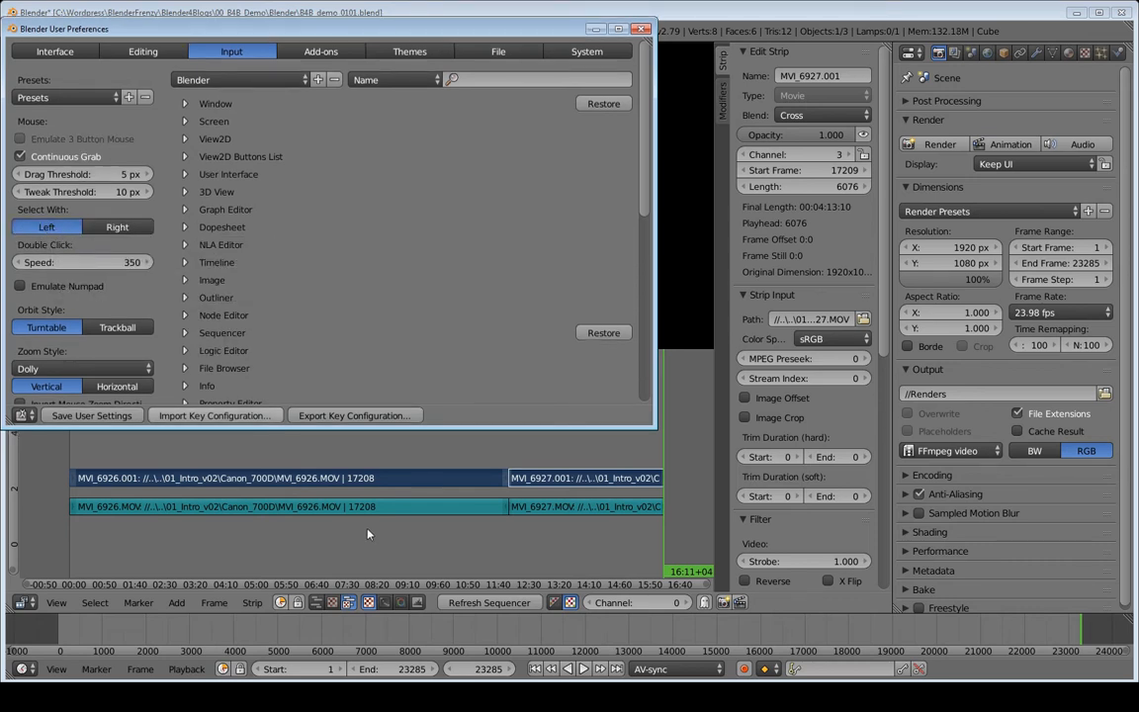
click(431, 491)
click(434, 480)
click(546, 482)
click(548, 513)
click(450, 508)
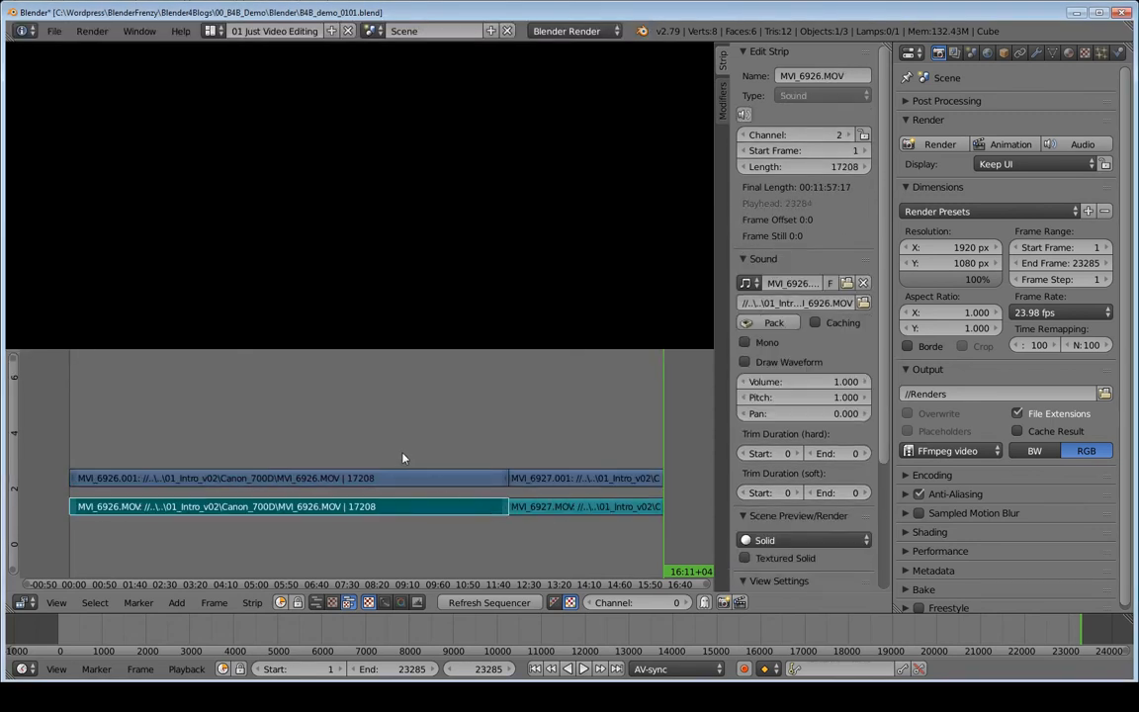
click(412, 478)
click(543, 480)
click(546, 504)
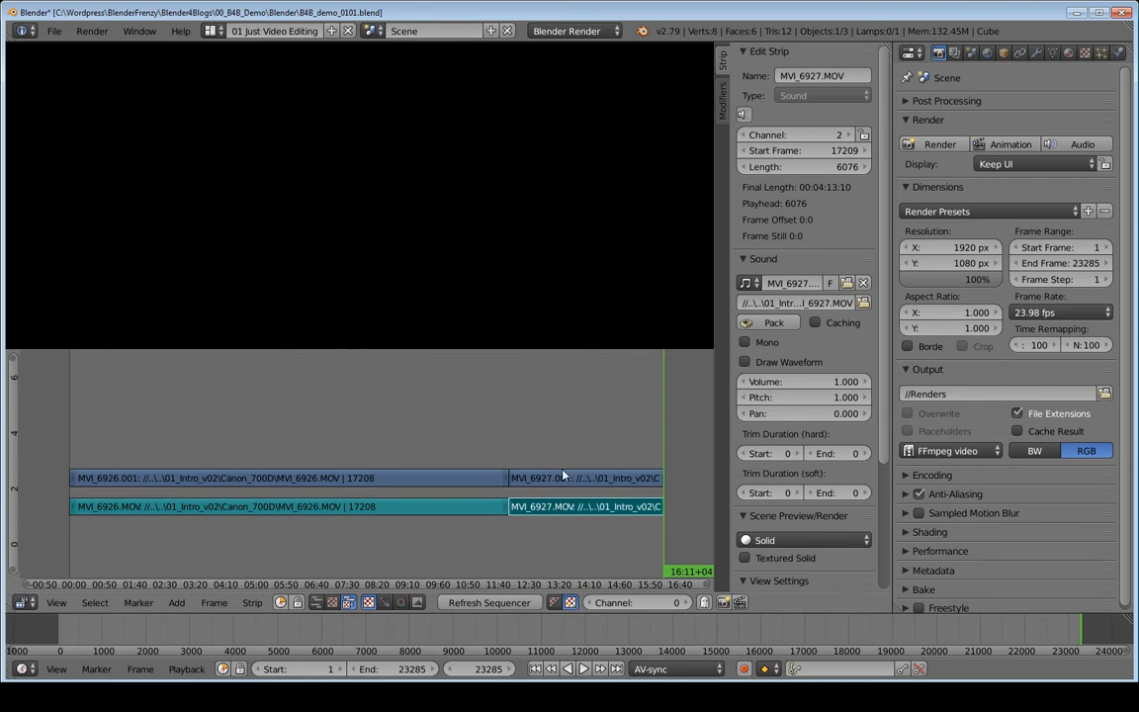
drag(658, 420, 539, 444)
- Set Select With to Right, then test right-click strip selection and scrubbing, and stop playback
key(ctrl+alt+u)
click(116, 226)
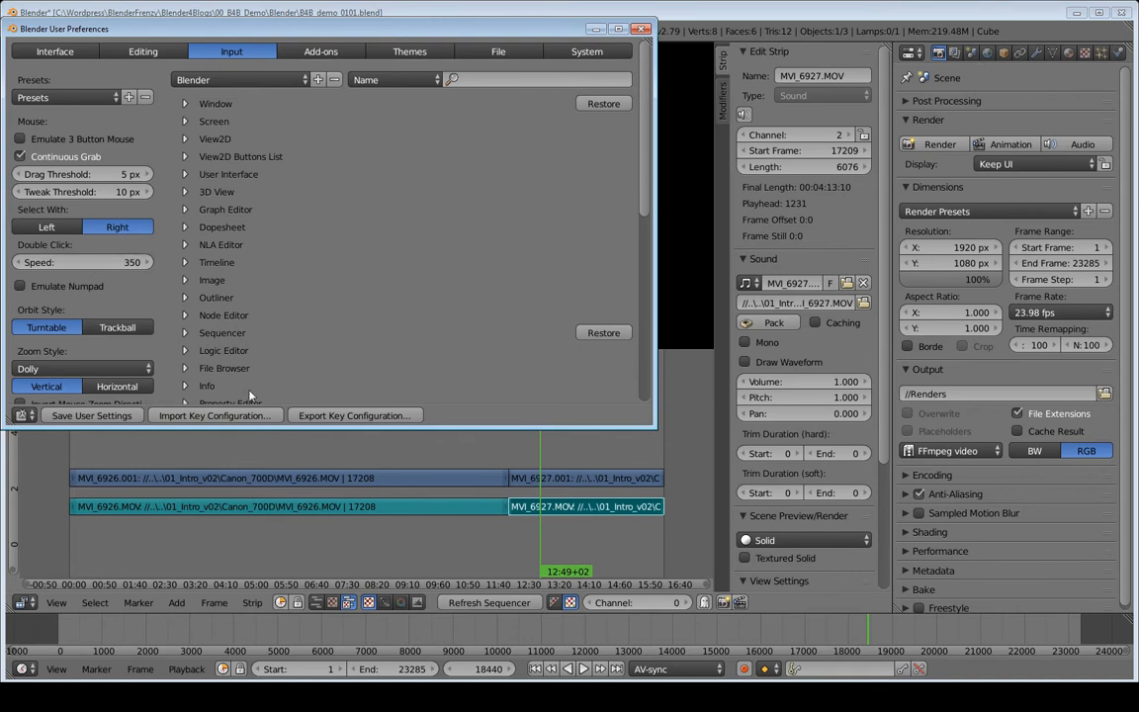
click(385, 455)
key(alt+Tab)
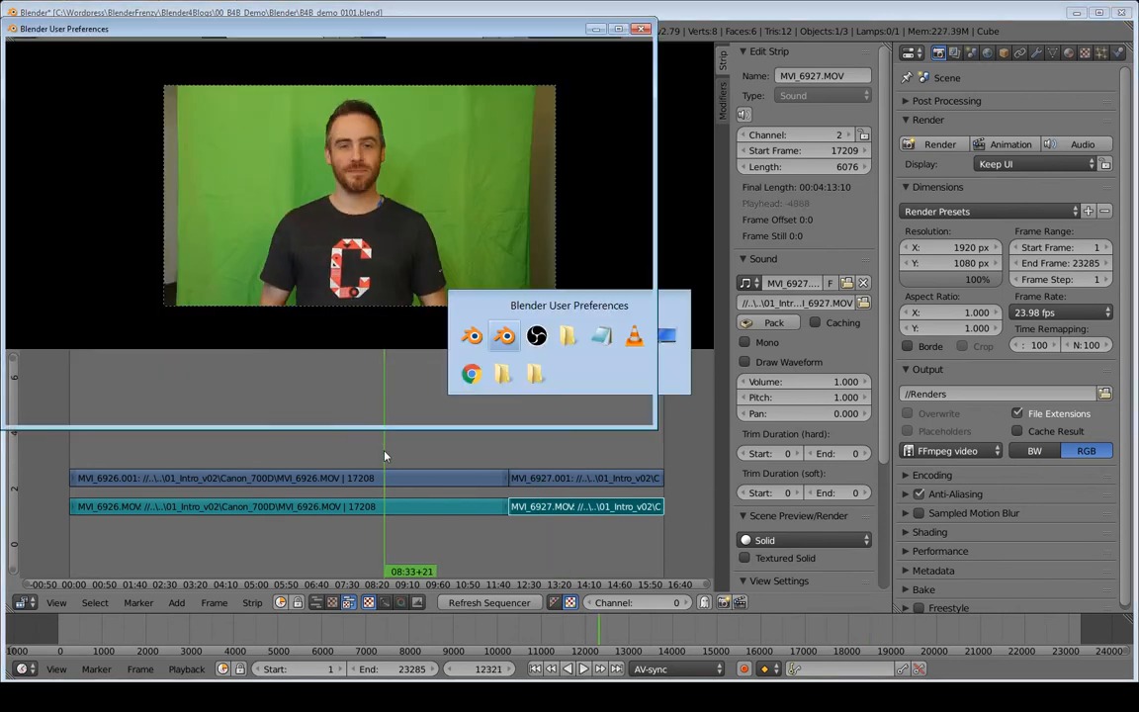
click(385, 455)
right_click(419, 477)
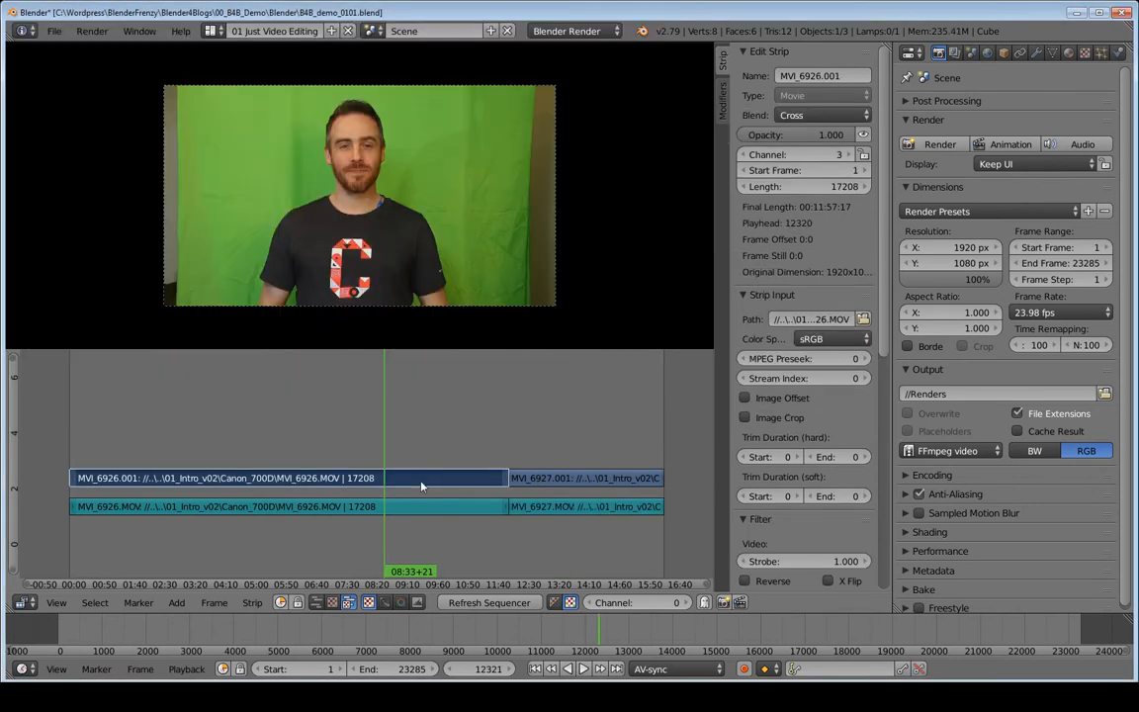
right_click(428, 512)
right_click(581, 506)
right_click(583, 478)
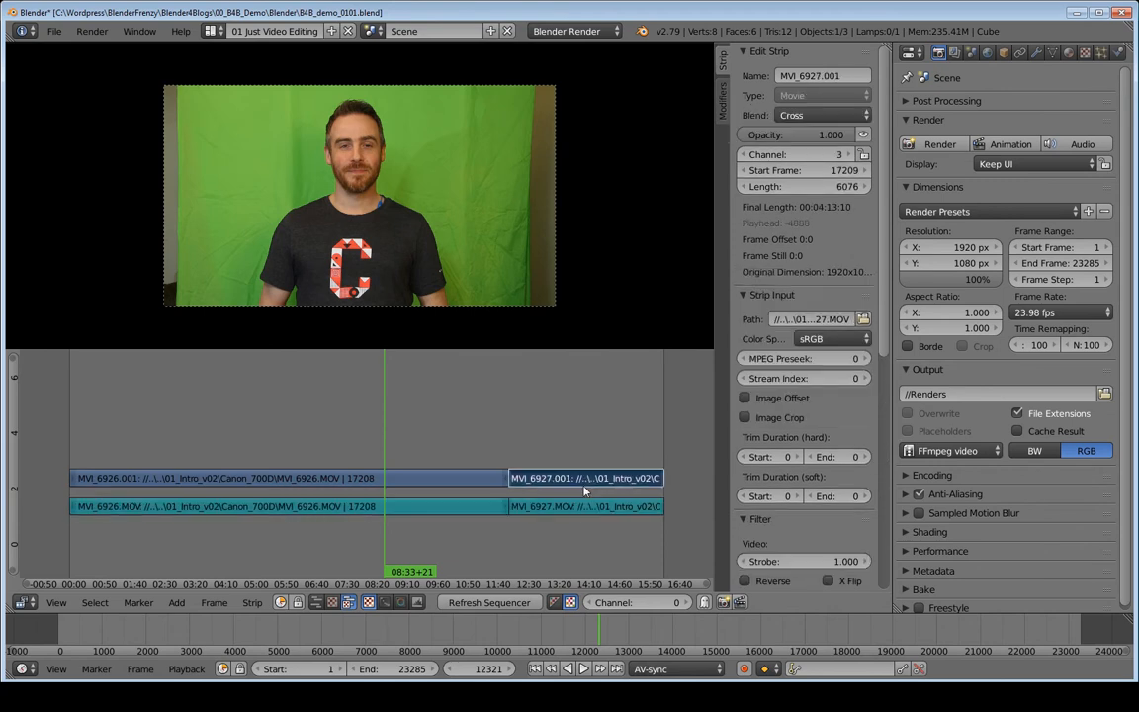
drag(583, 427, 544, 430)
key(alt+a)
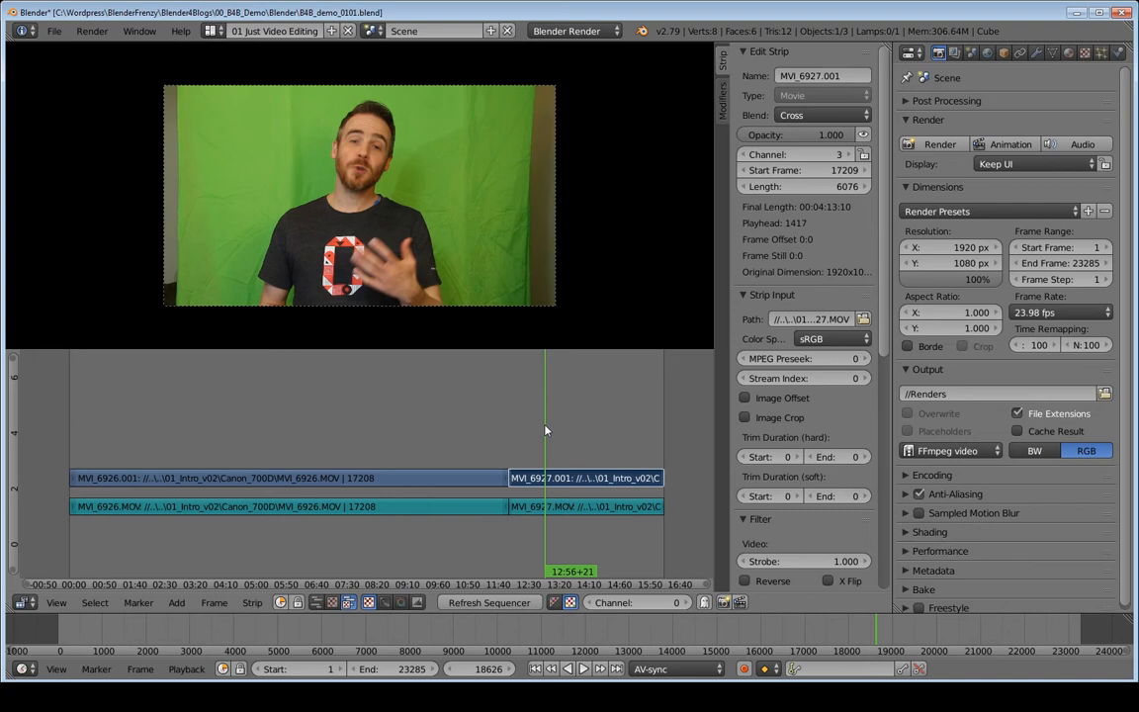
- Set Select With back to Left and close User Preferences
key(ctrl+alt+u)
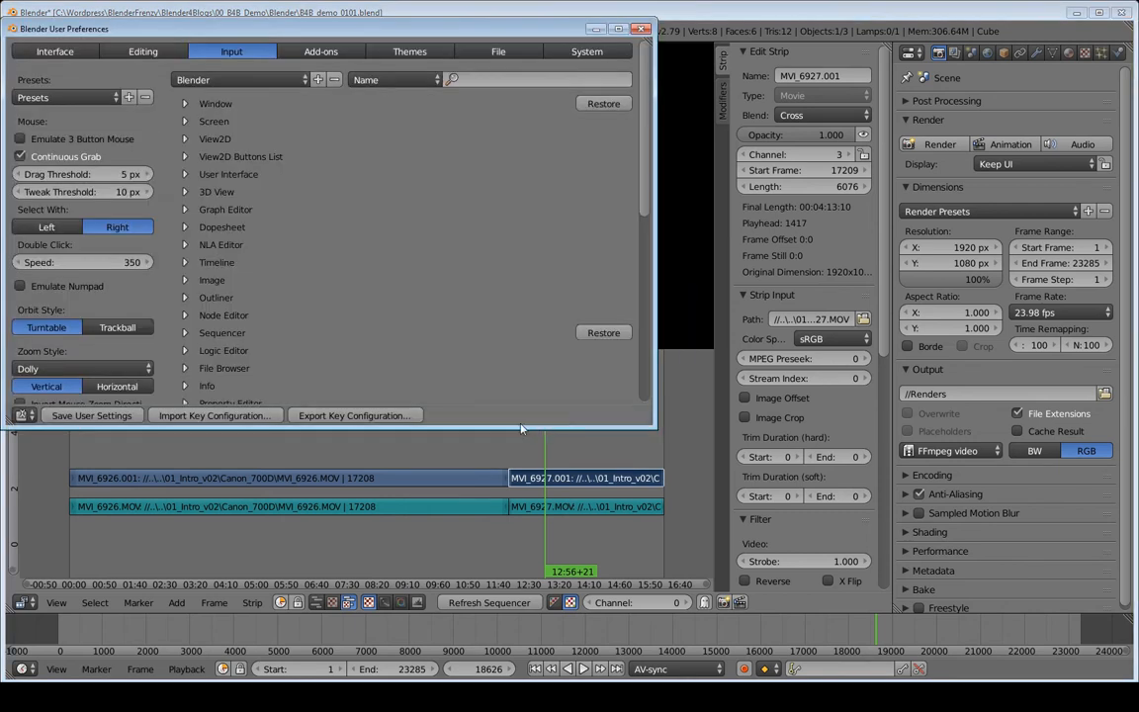
click(46, 226)
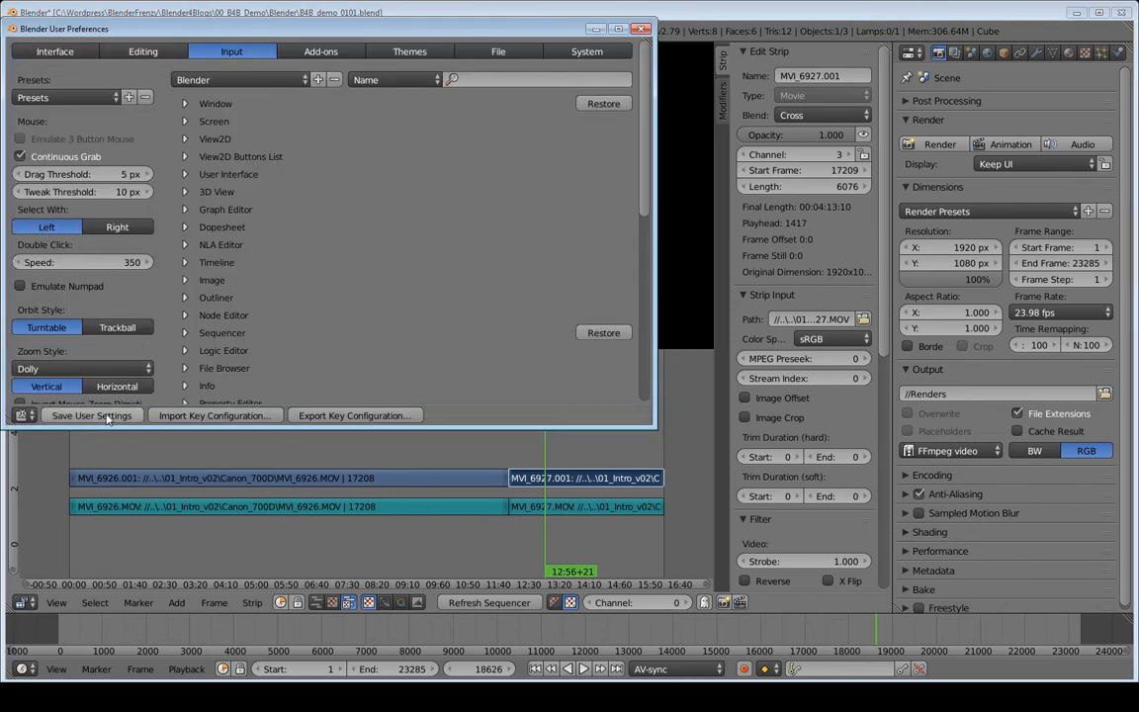
click(642, 28)
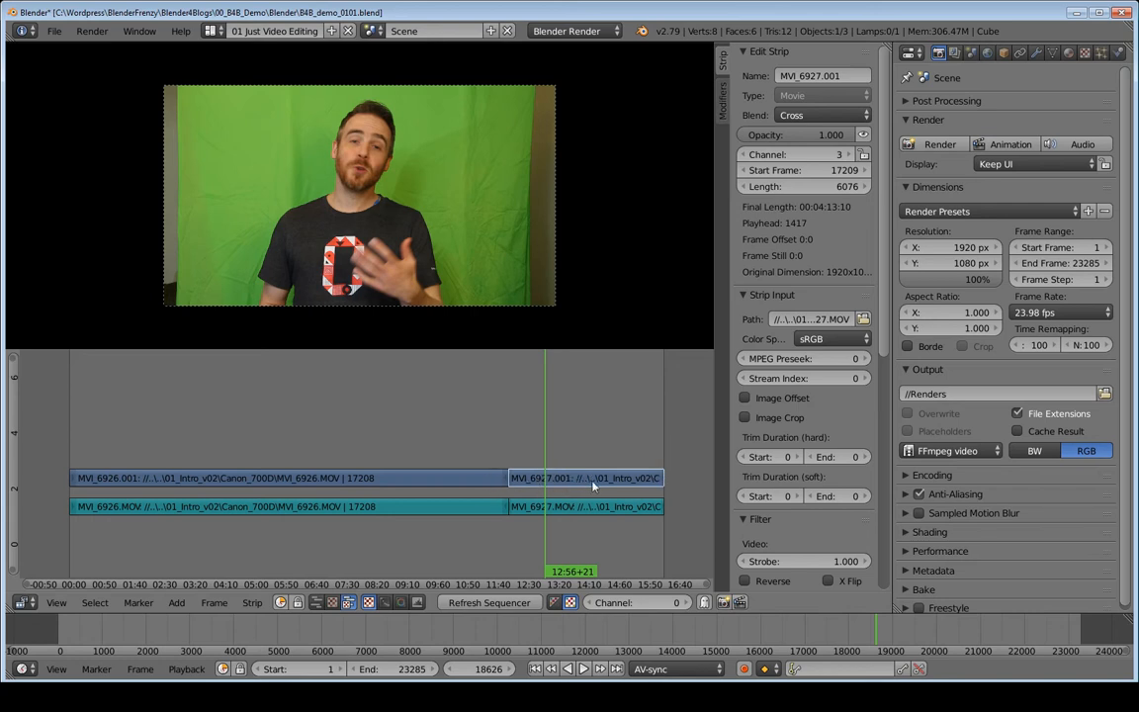
- Select the MVI_6926 and MVI_6927 video and sound strips, then grab them to slide left and up
click(372, 480)
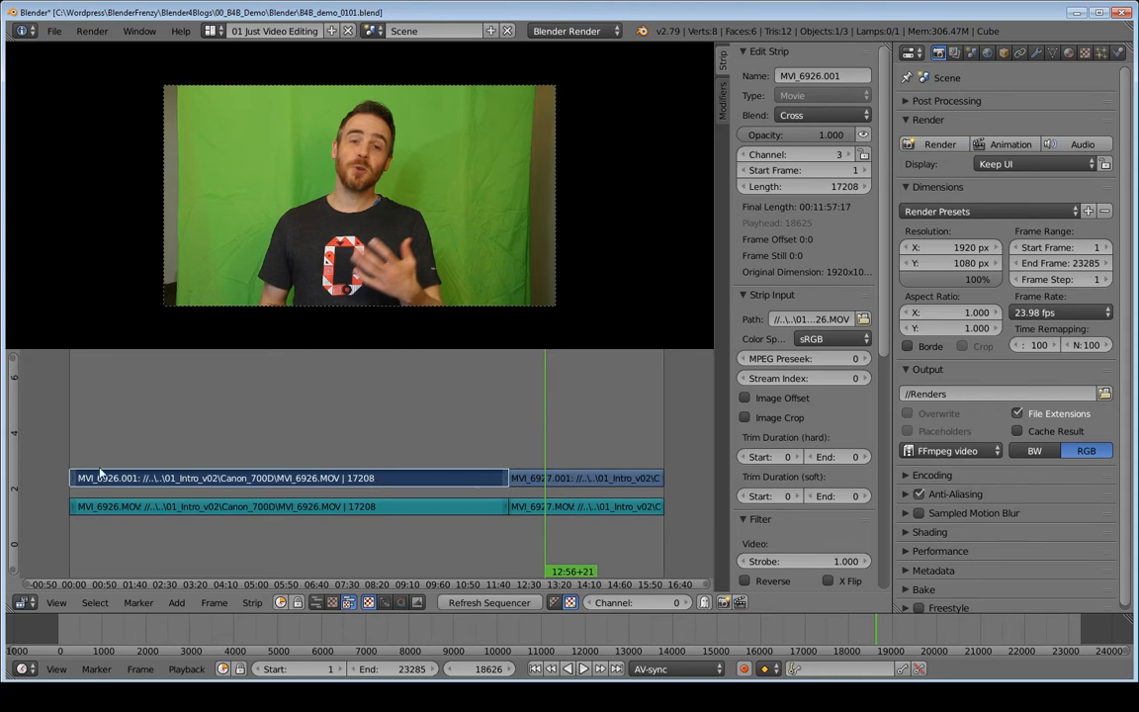
click(468, 508)
click(568, 509)
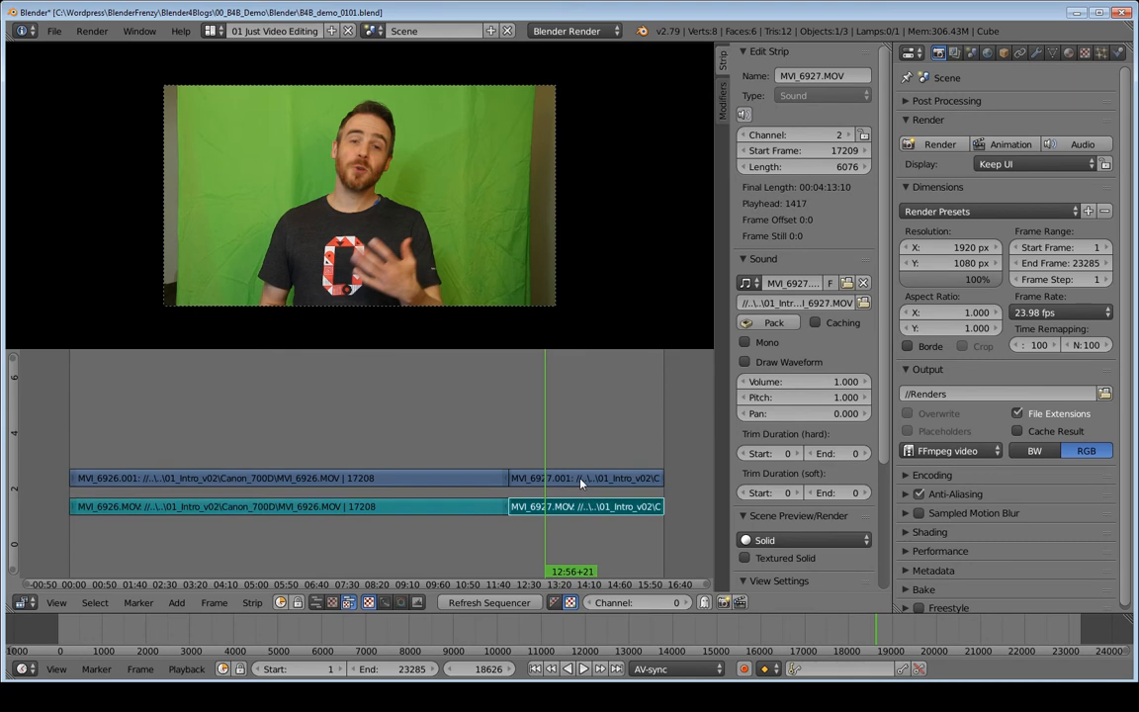
click(579, 477)
click(468, 481)
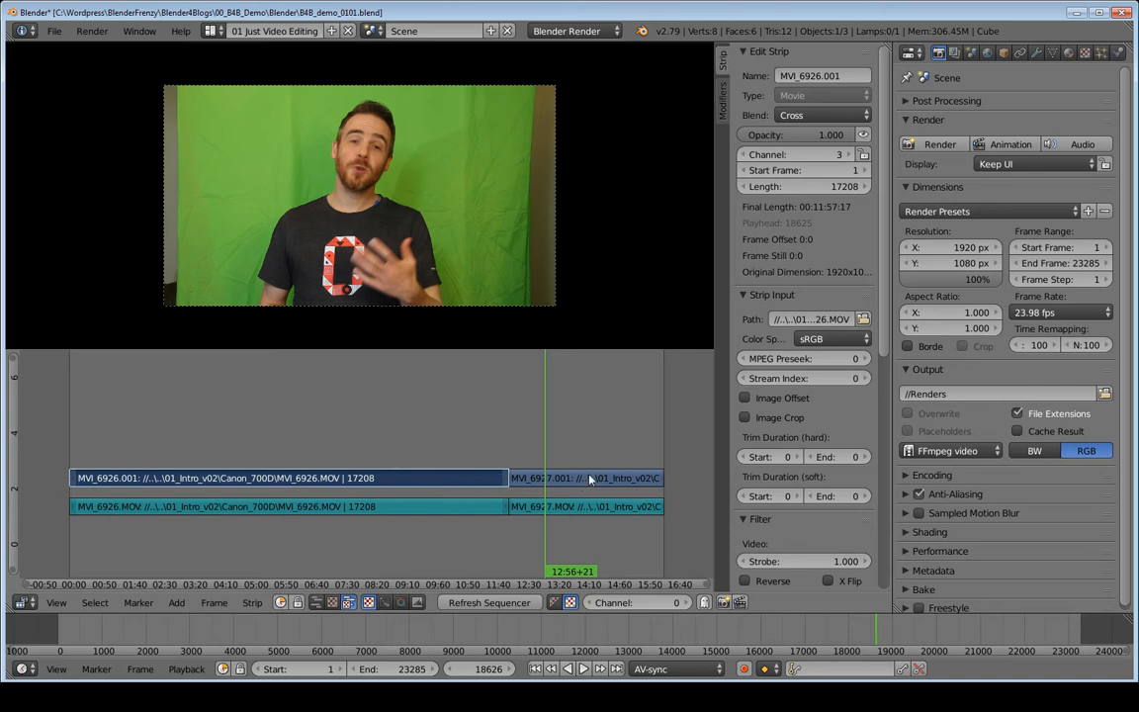
right_click(614, 480)
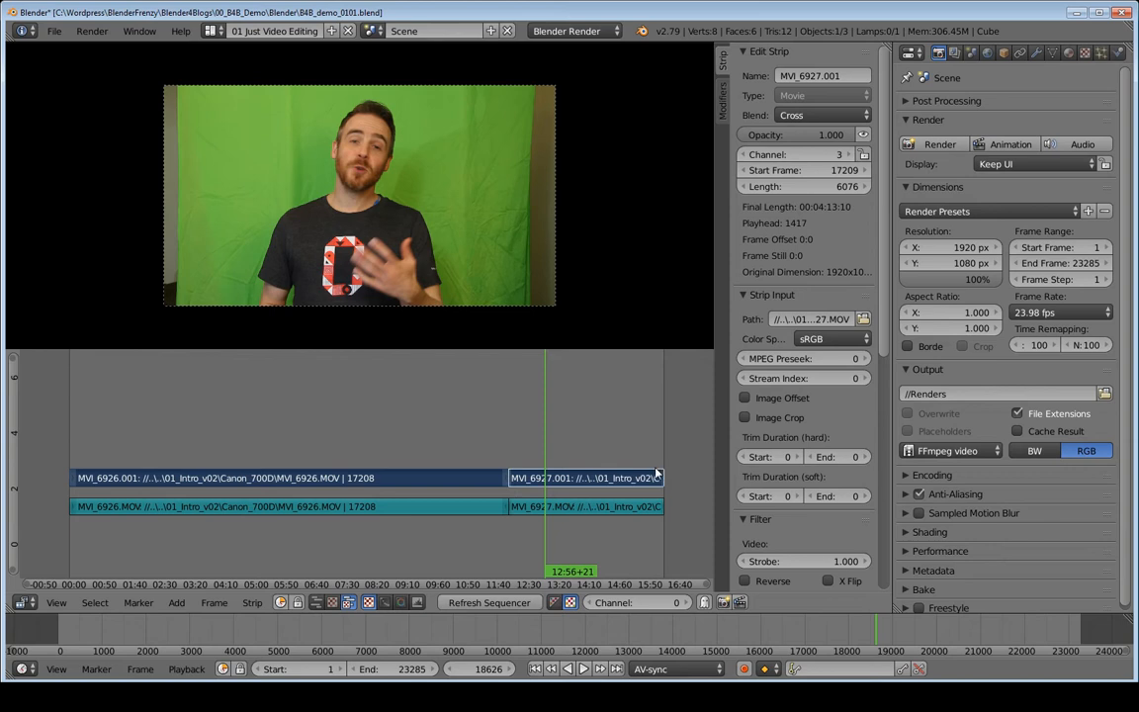
click(344, 509)
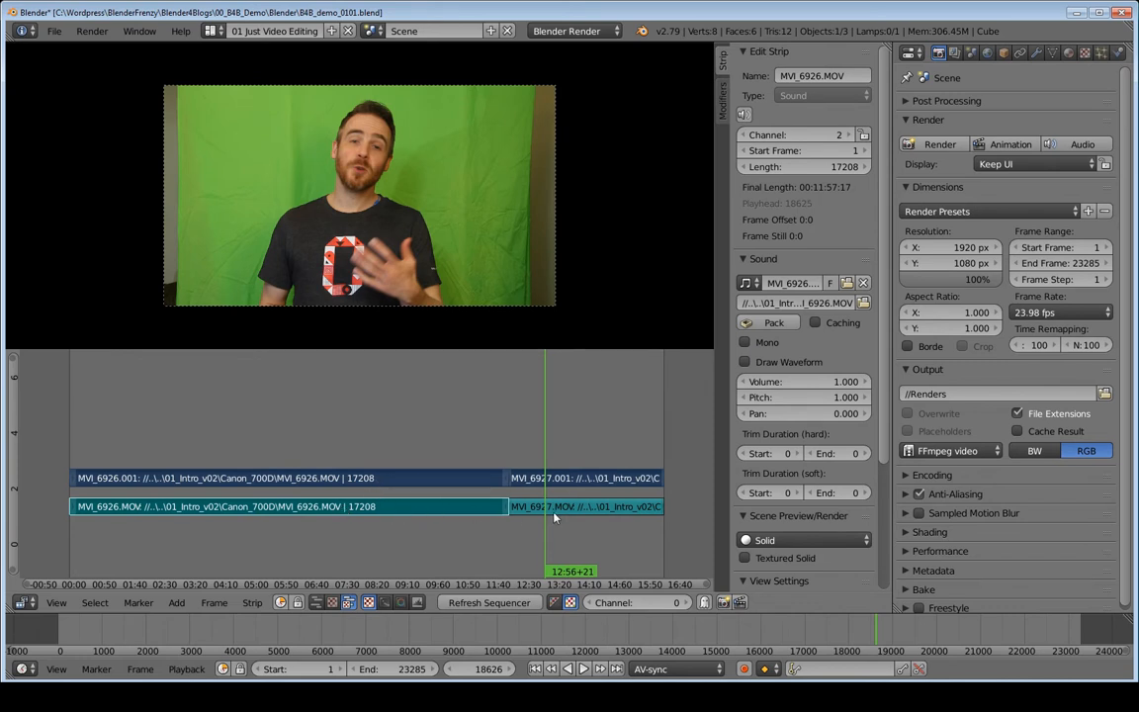
right_click(588, 506)
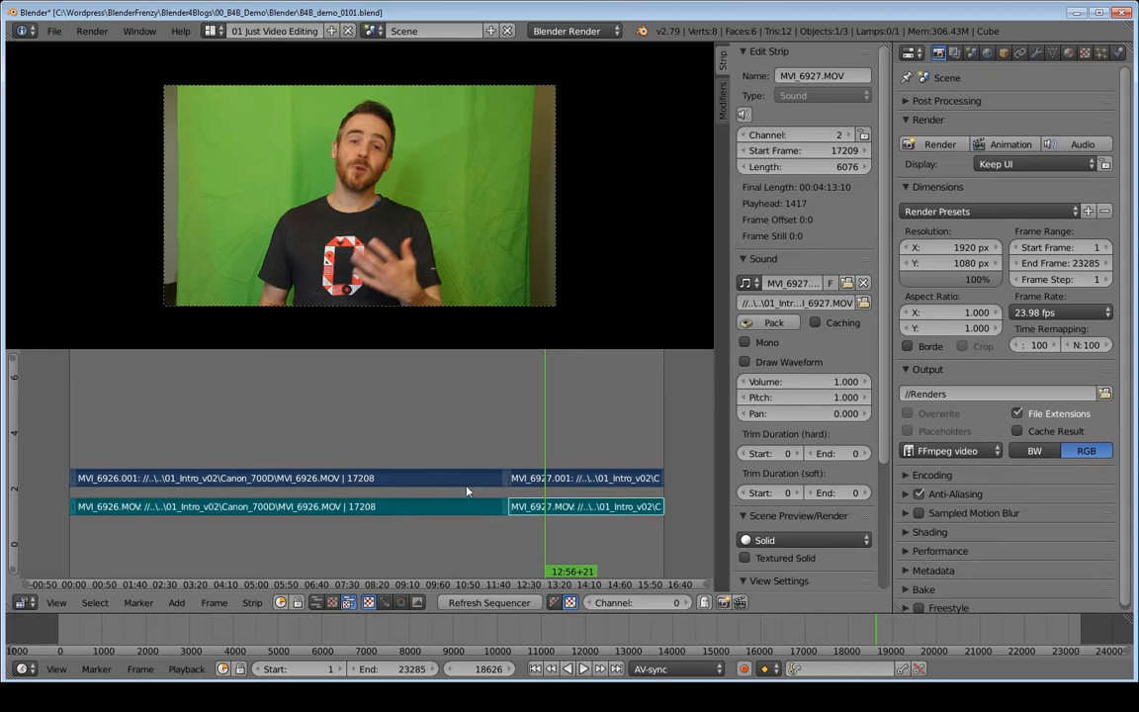
key(g)
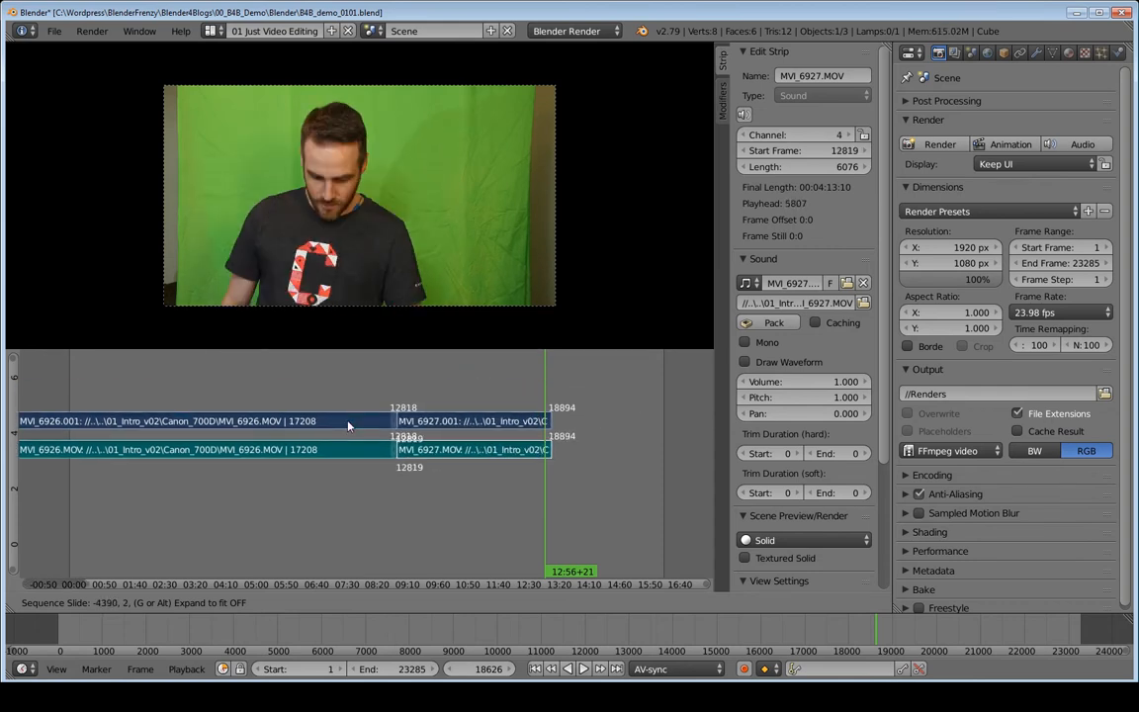
- Cancel the move to restore all four strips, then turn on Draw Waveform for the MVI_6927.MOV sound strip
key(Escape)
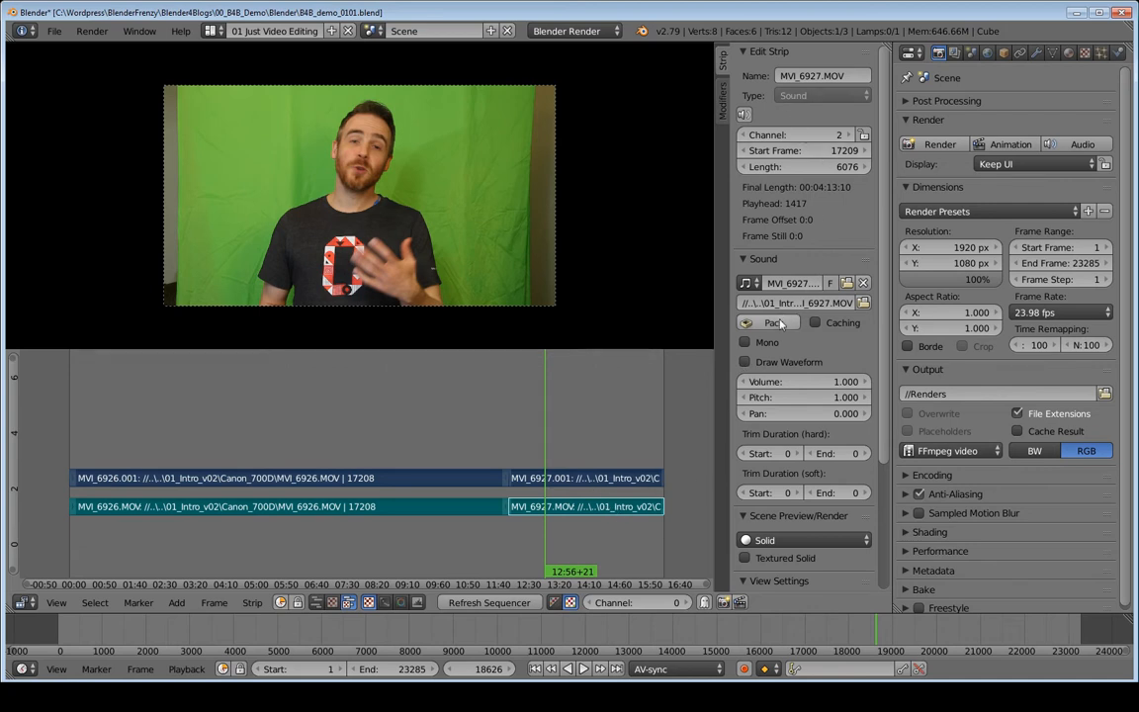
click(770, 365)
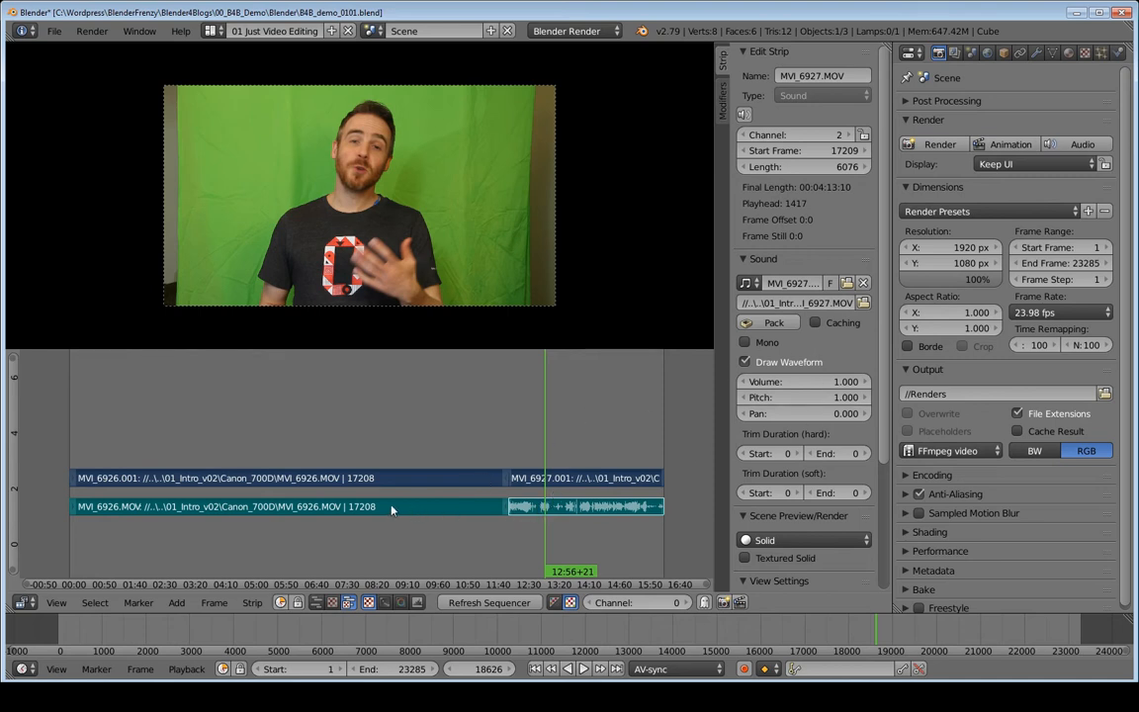
- Copy the Draw Waveform setting from the MVI_6927 sound strip to the MVI_6926.MOV sound strip
click(428, 512)
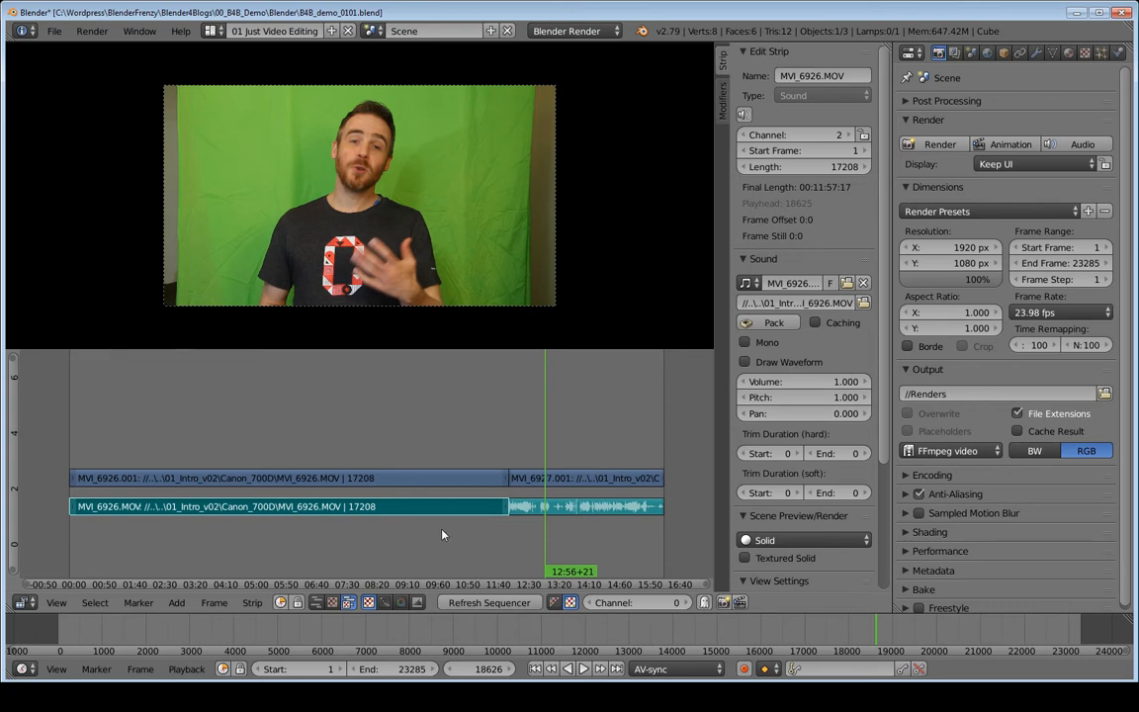
click(570, 510)
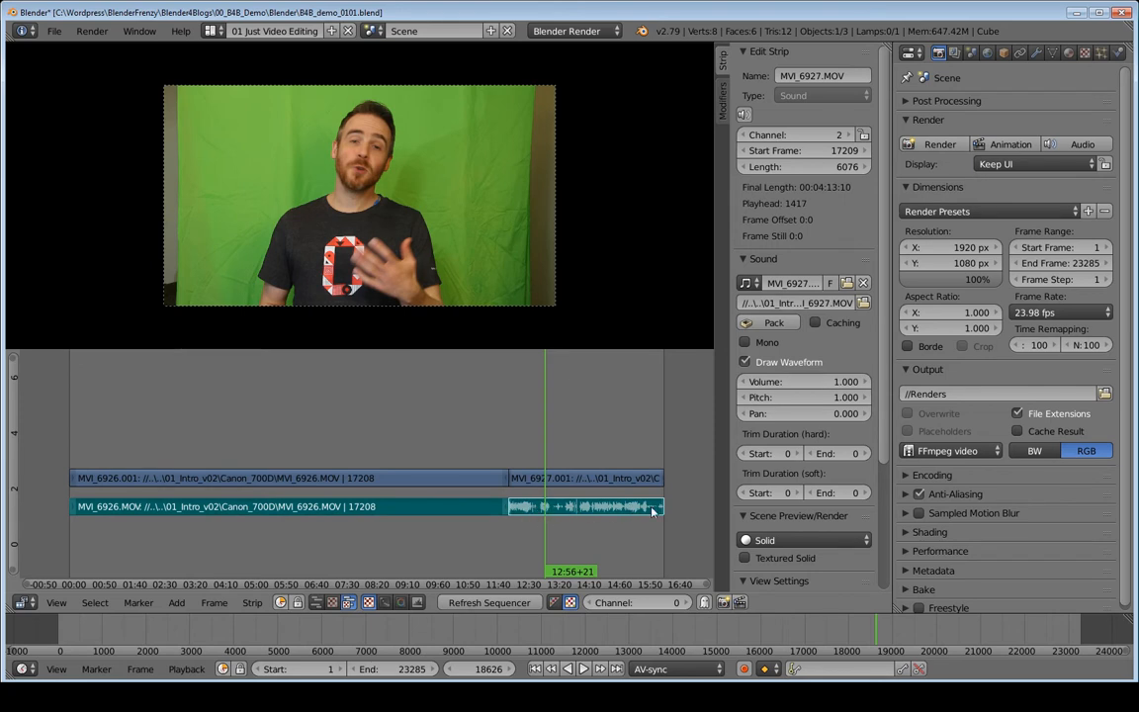
right_click(766, 364)
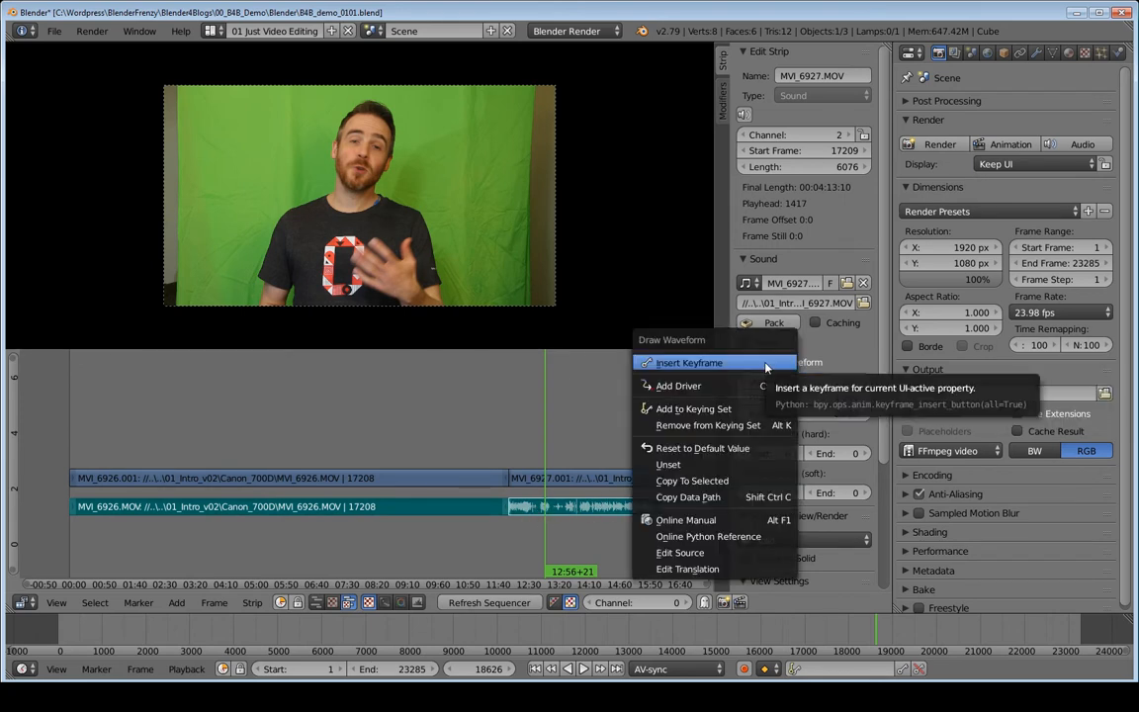
click(729, 482)
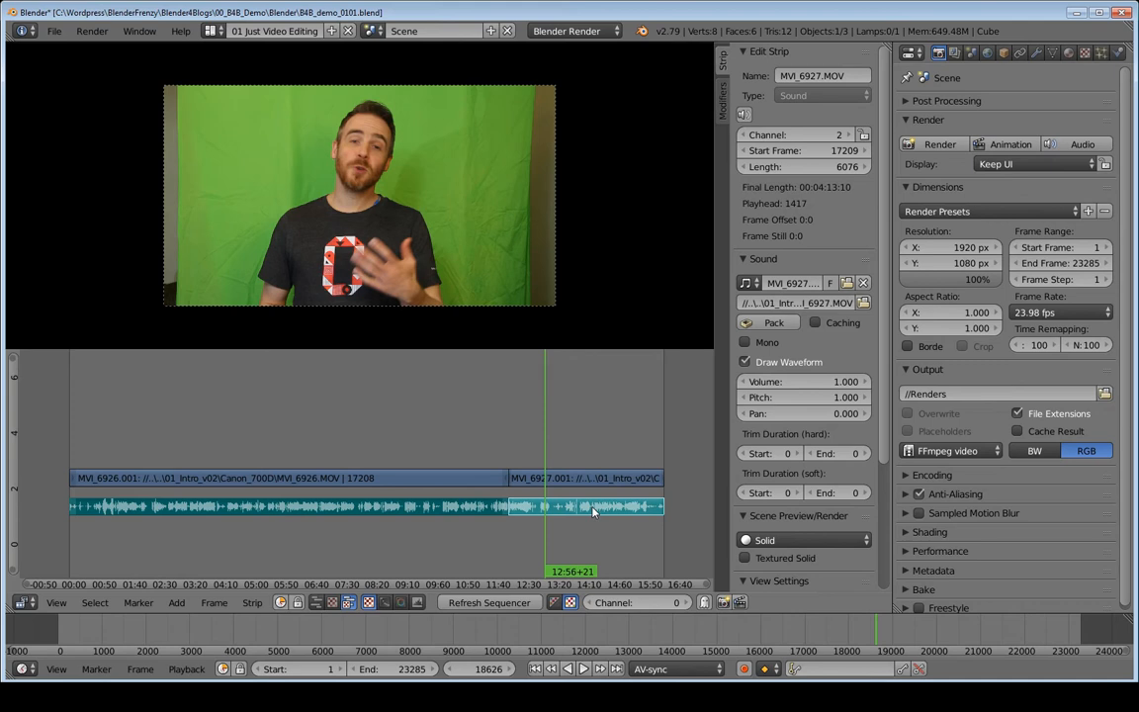
- Raise all four MOV strips eight channels, putting the sound strips on channel 10, with unchanged start frames
right_click(450, 507)
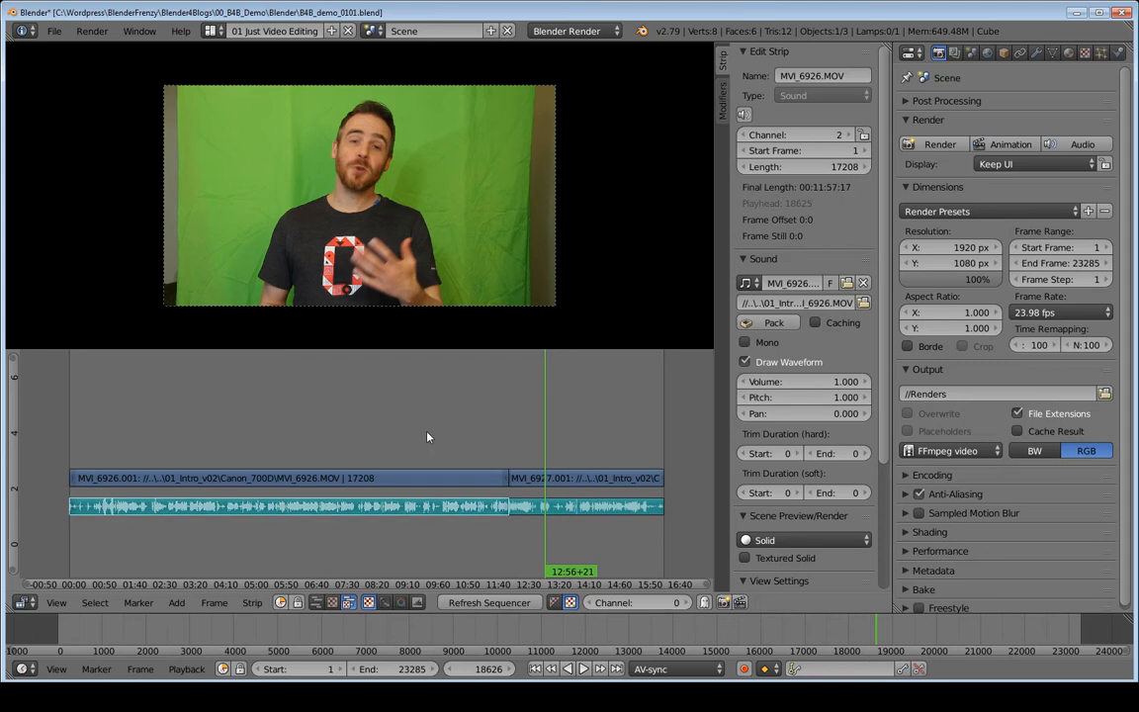
key(a)
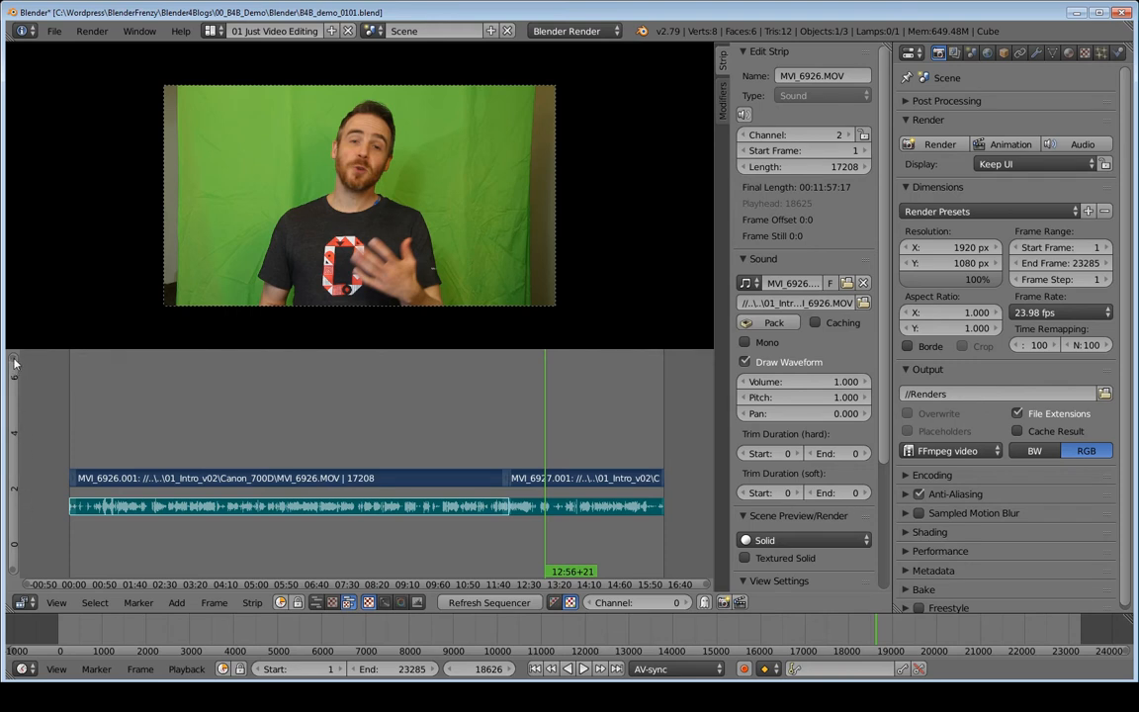
drag(14, 358, 37, 210)
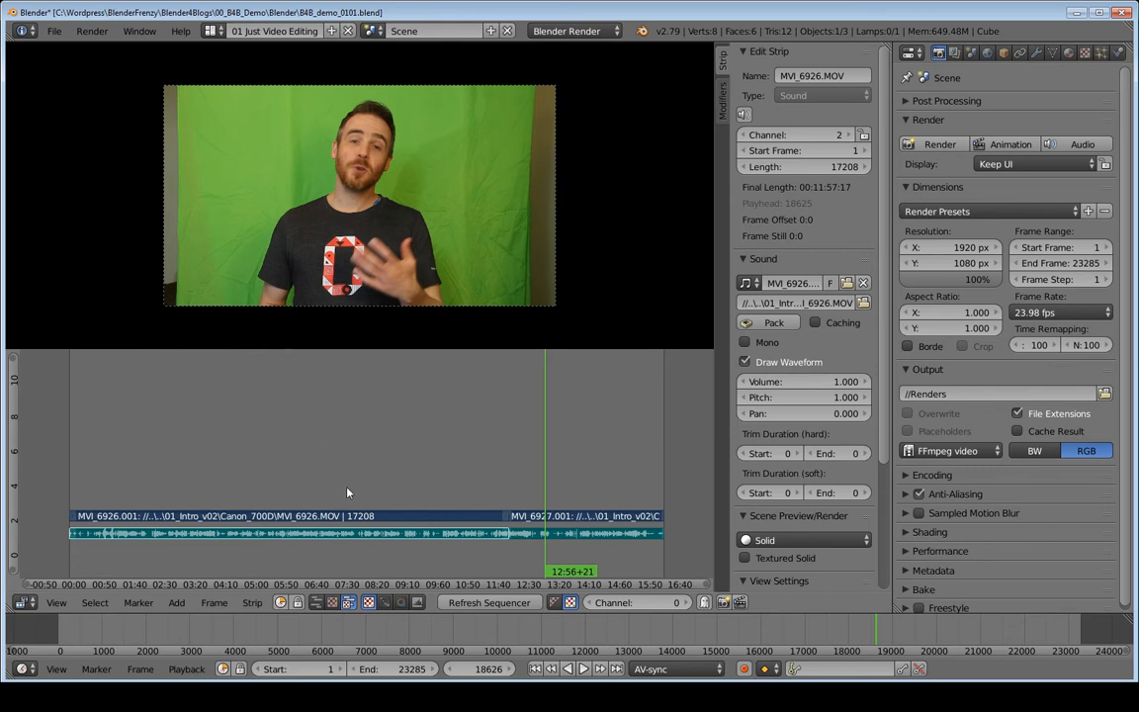
key(g)
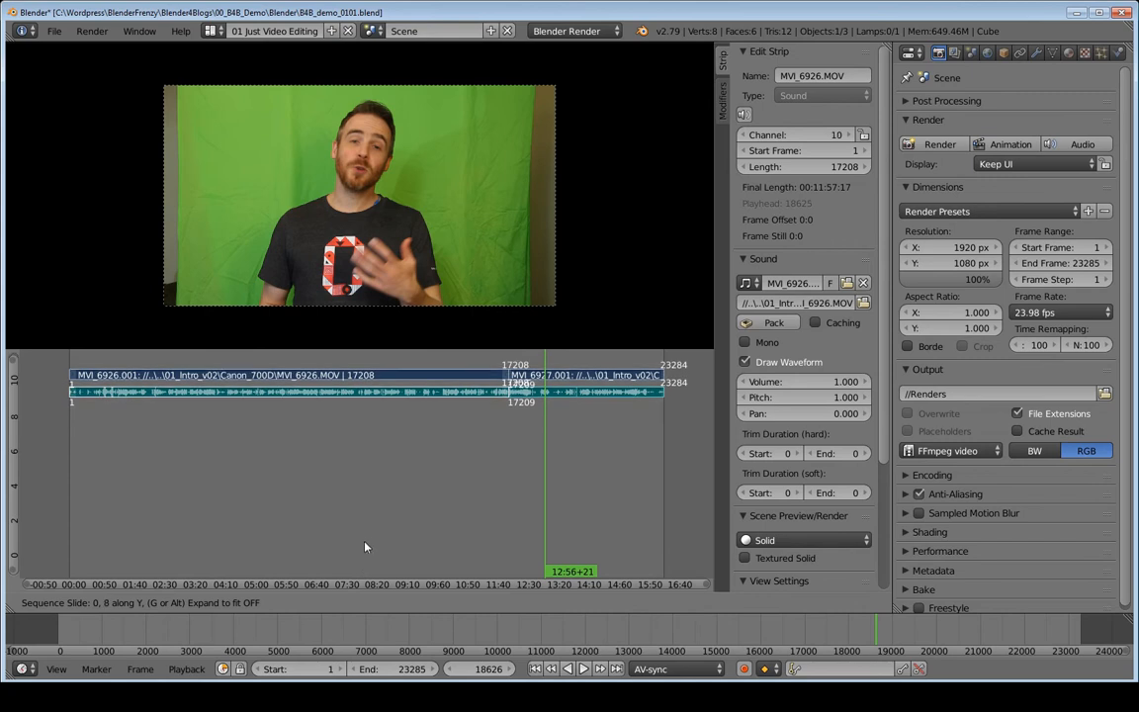
click(366, 542)
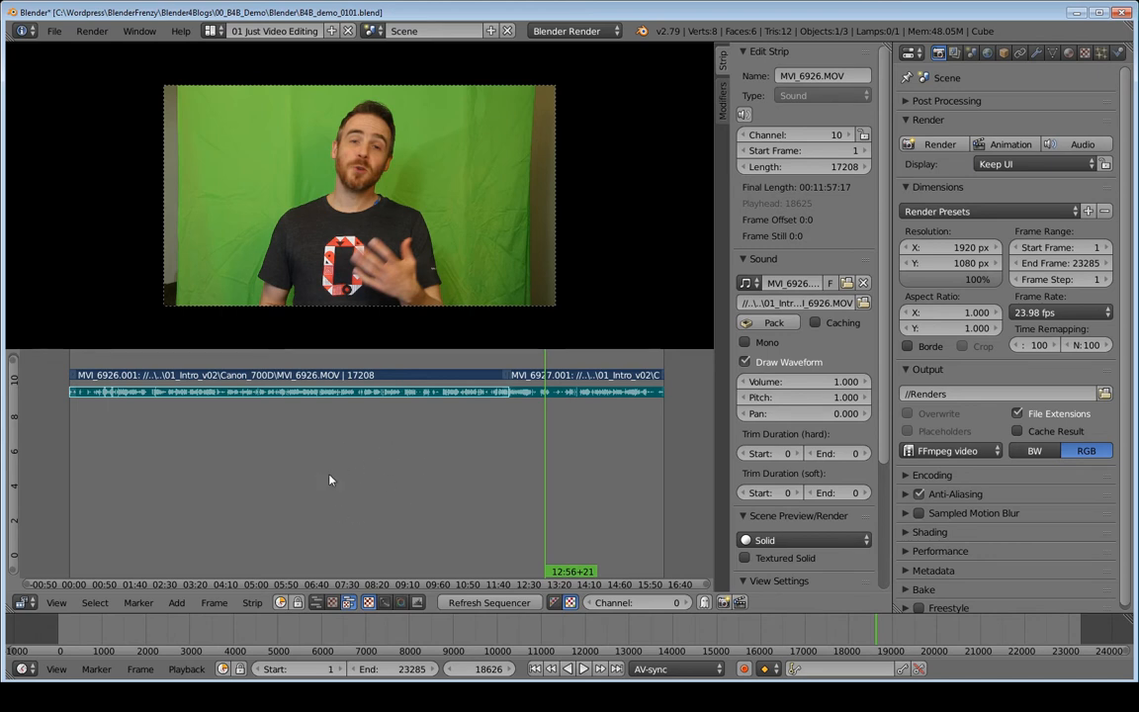
- Add rec_0501_test.flac from the 01_Intro_v02 Audio folder as a sound strip
key(shift+a)
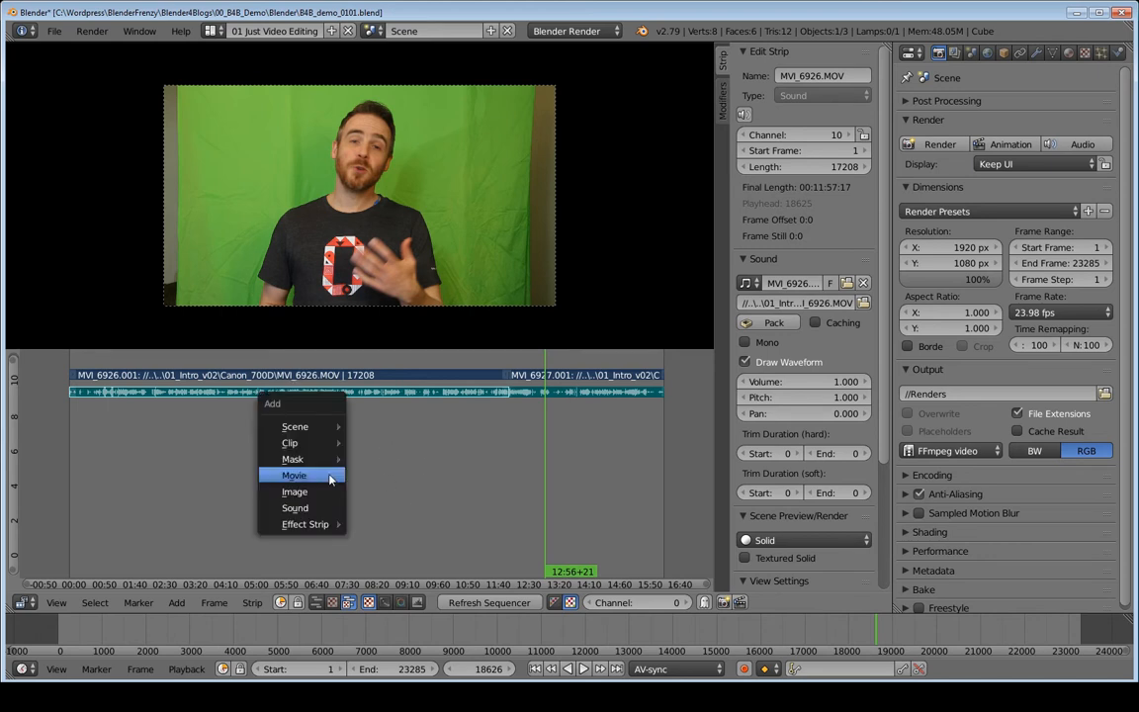
click(295, 507)
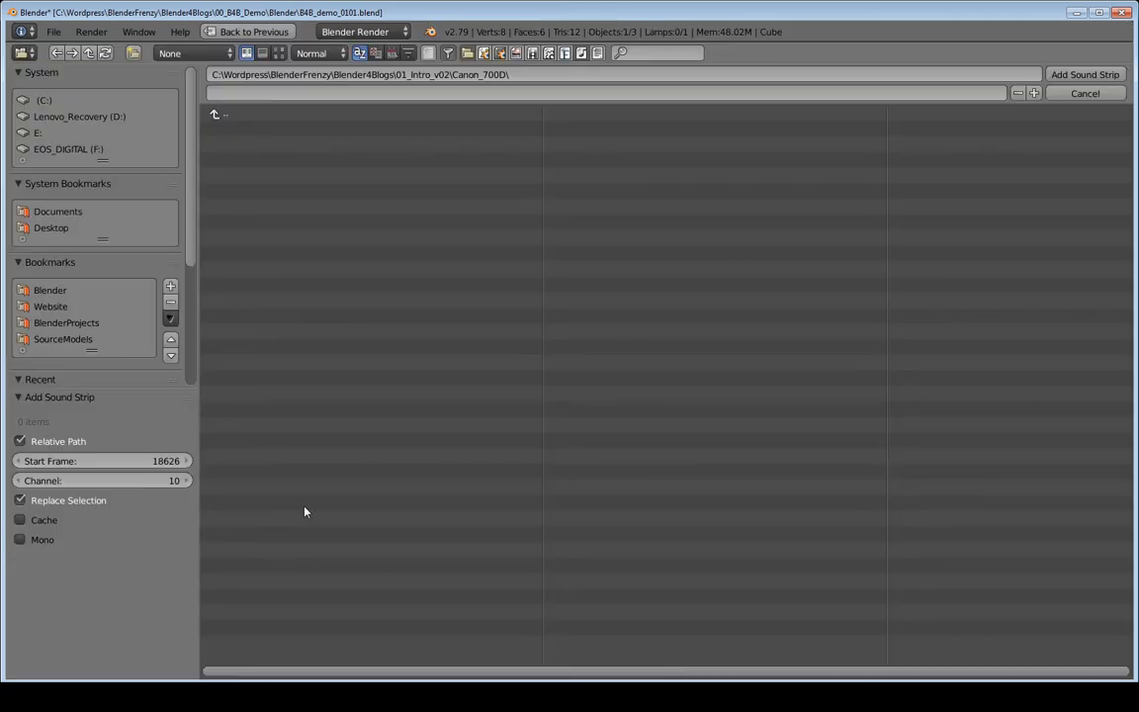
click(237, 114)
click(234, 128)
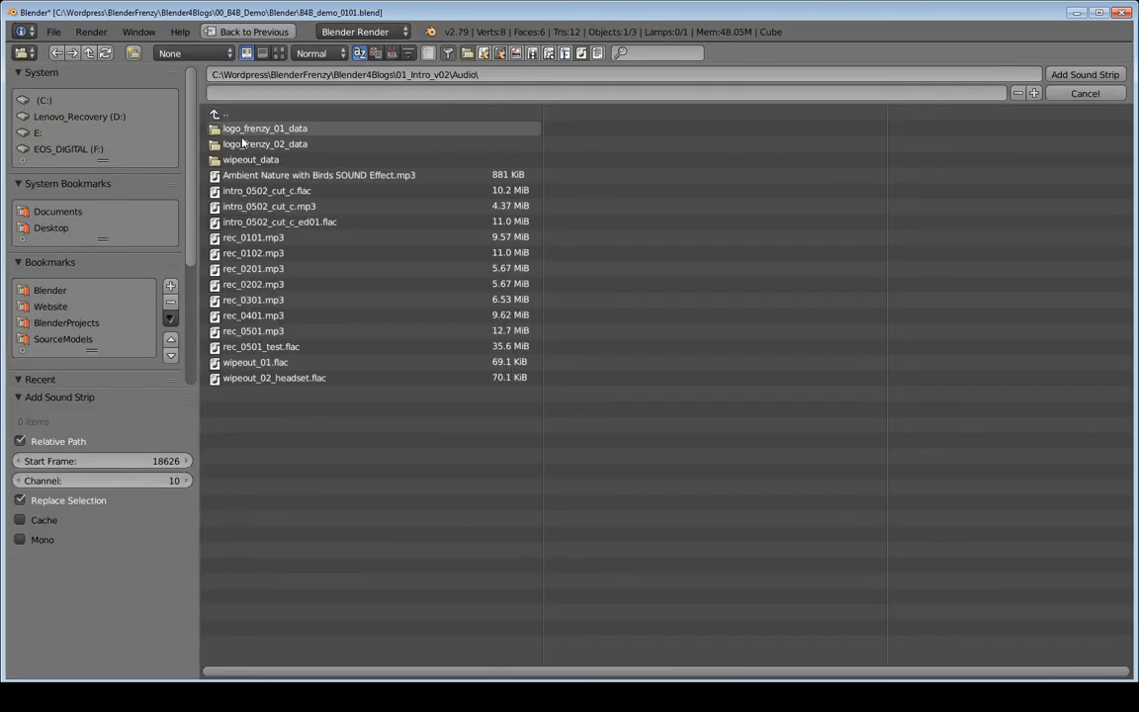
double_click(265, 346)
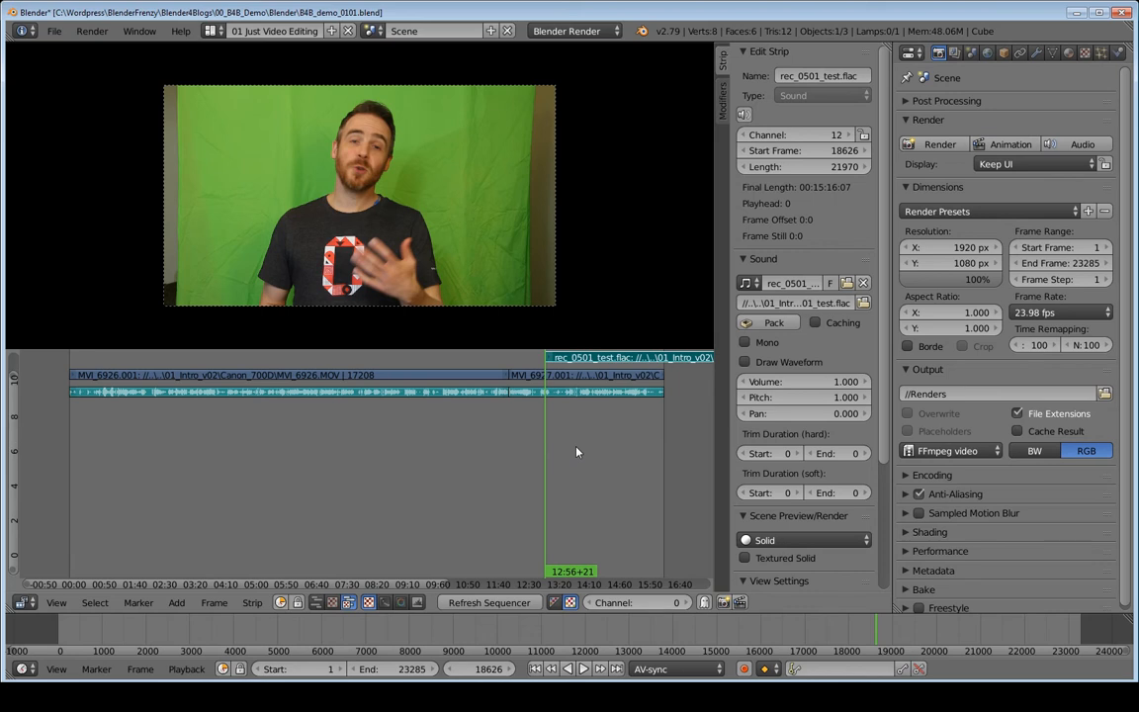
key(shift+Left)
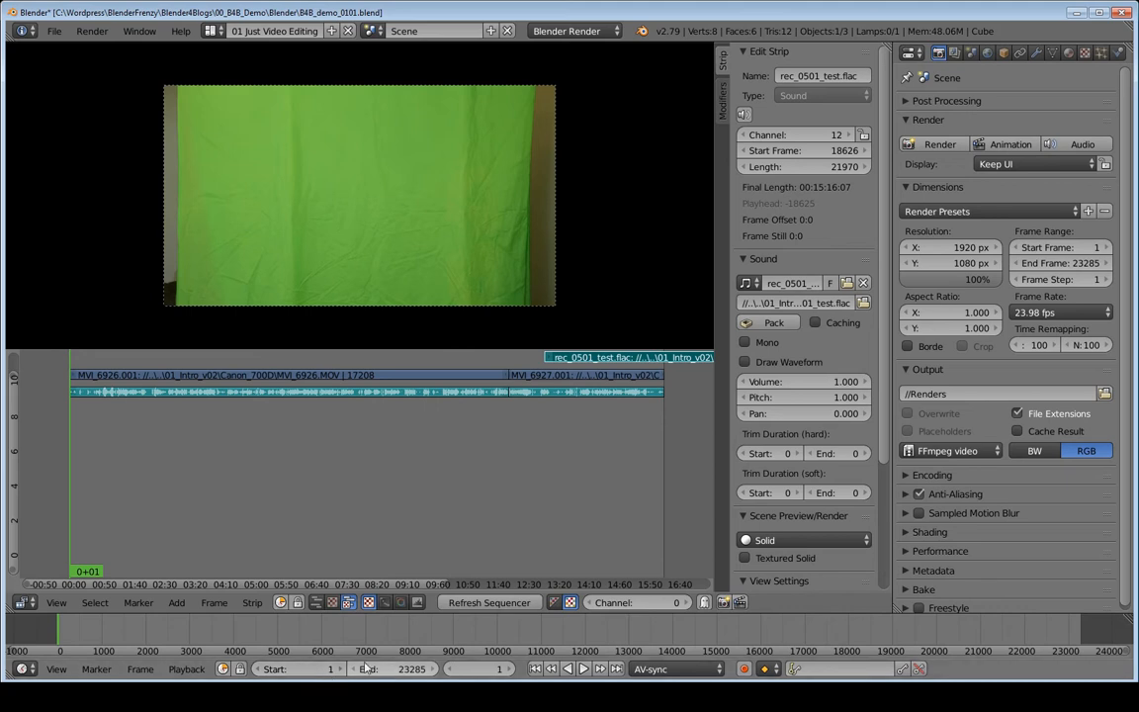
click(310, 669)
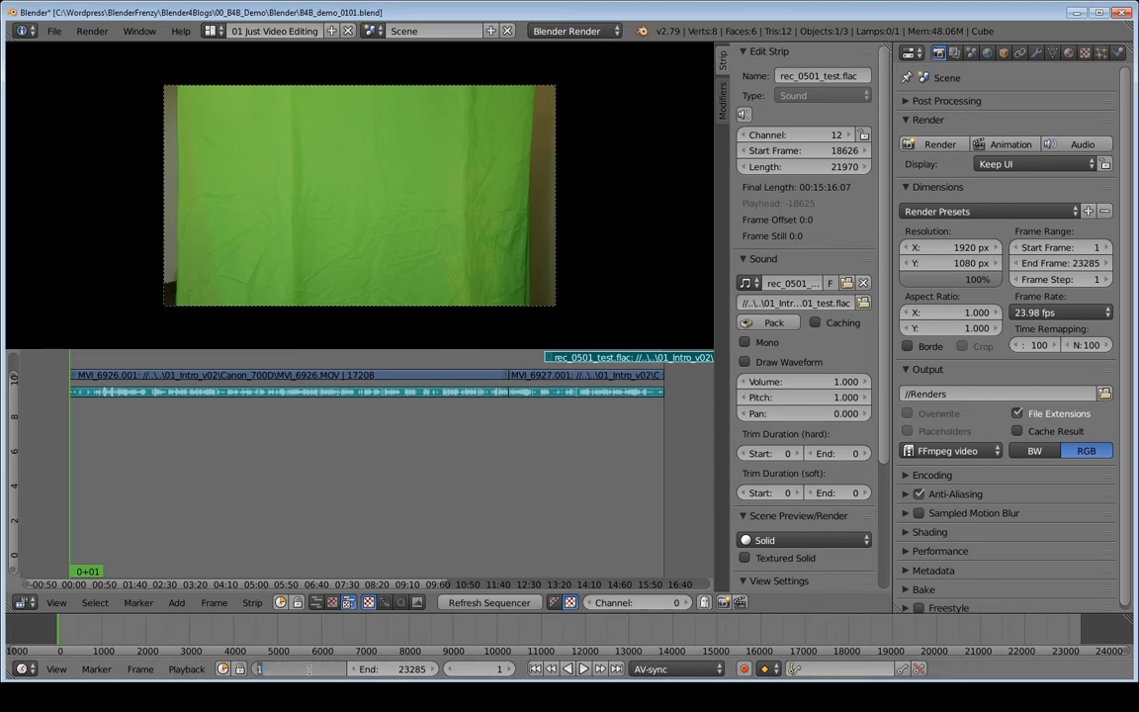
text(10000)
key(Return)
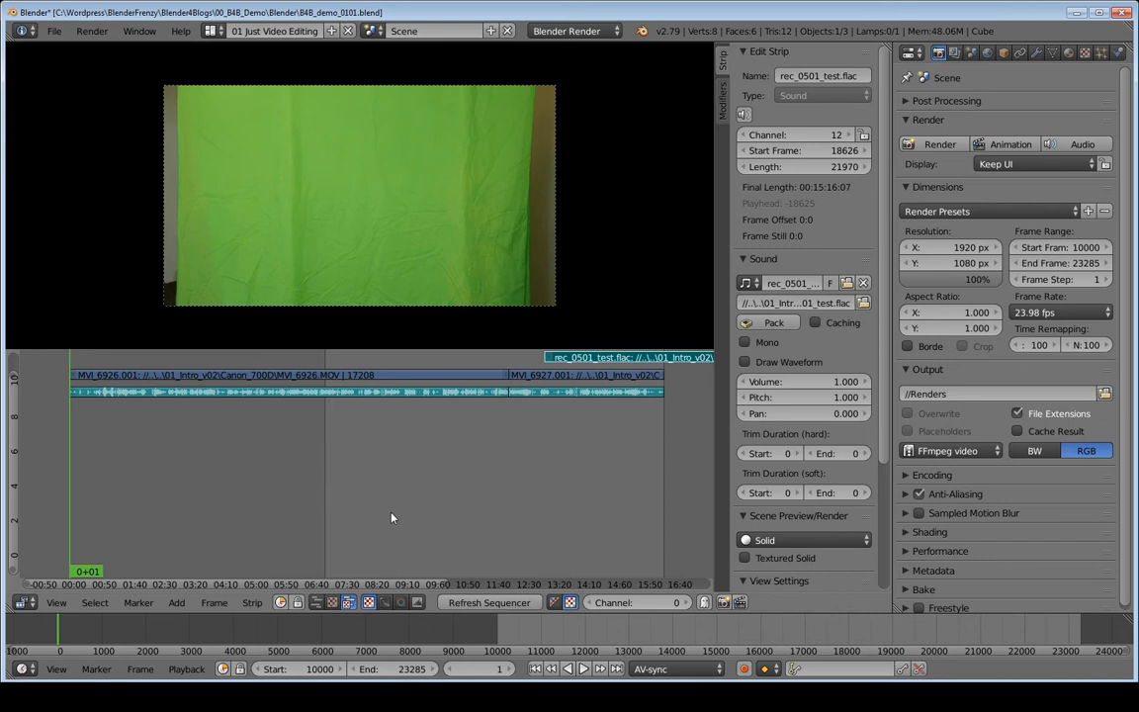
key(shift+Left)
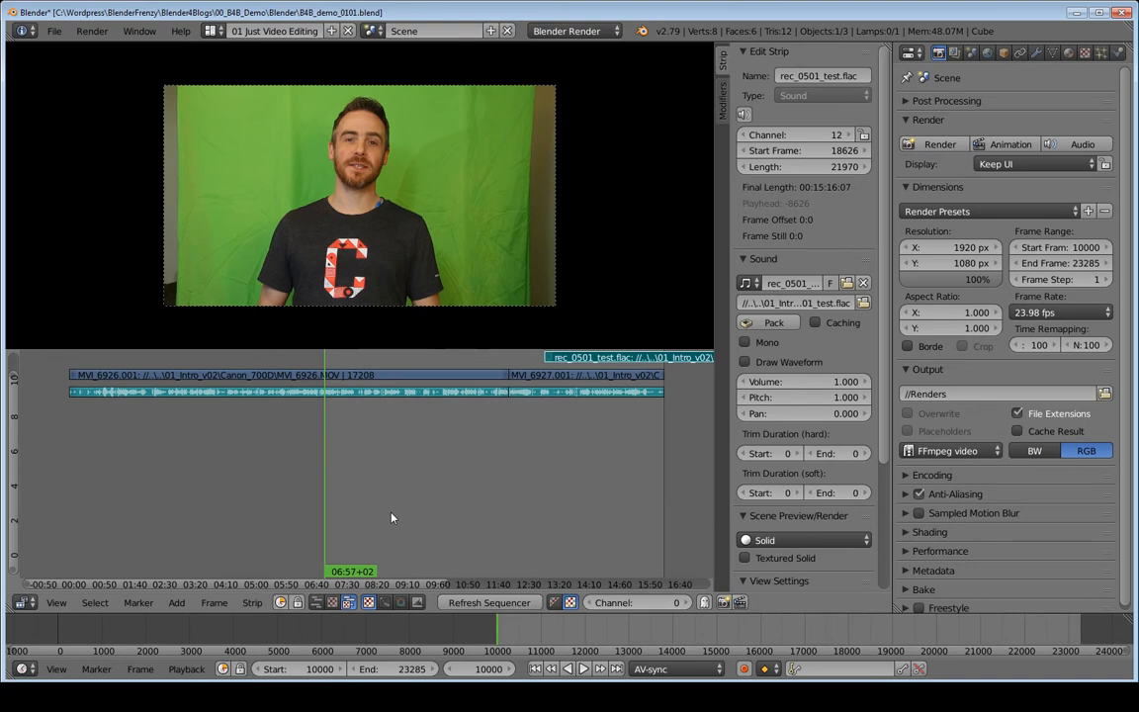
key(shift+Right)
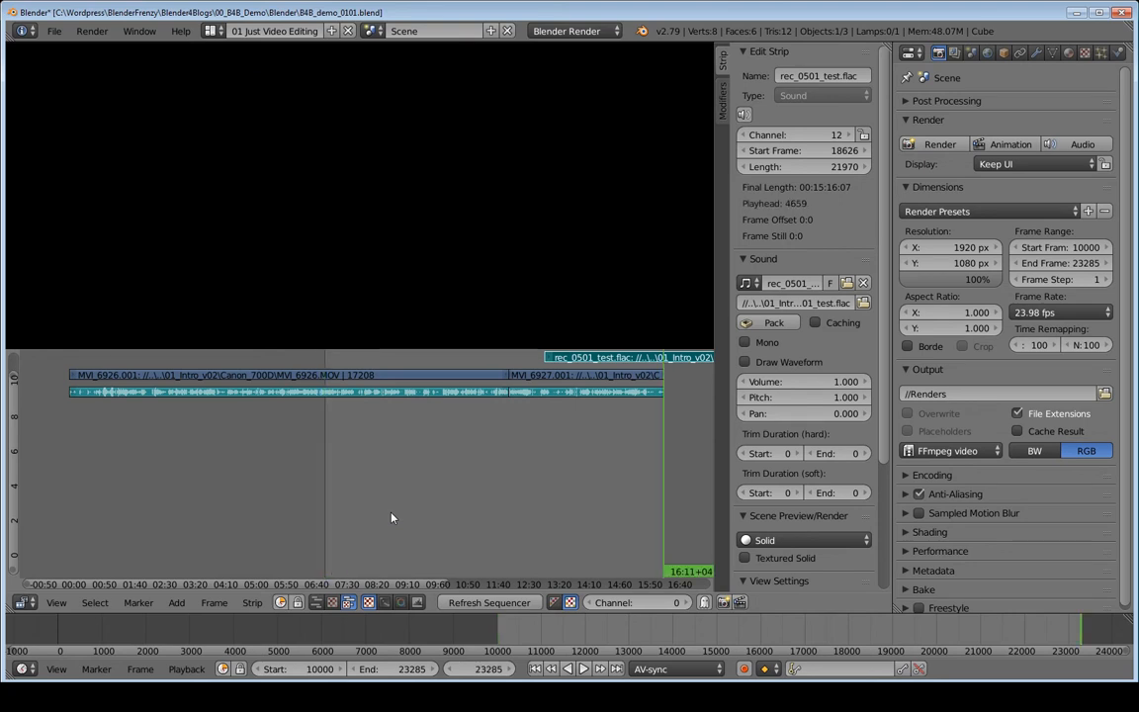
key(shift+Left)
key(shift+Right)
key(shift+Left)
key(shift+Right)
key(shift+Left)
key(shift+Right)
key(shift+Left)
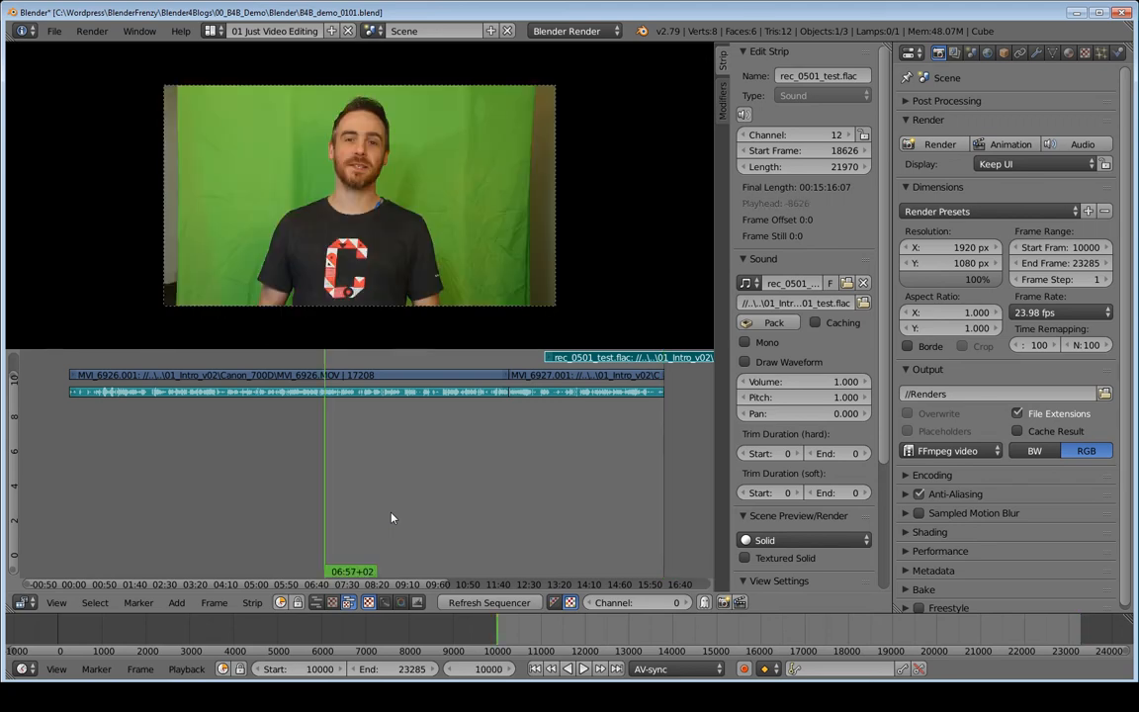
click(297, 668)
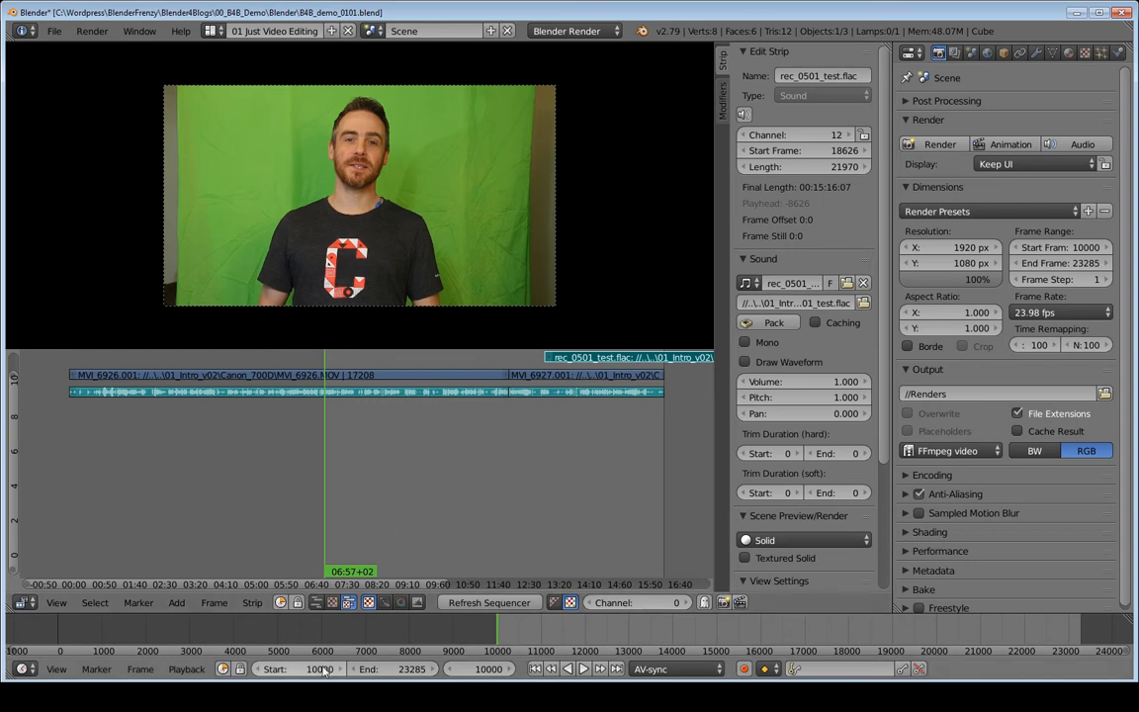
text(1)
key(Return)
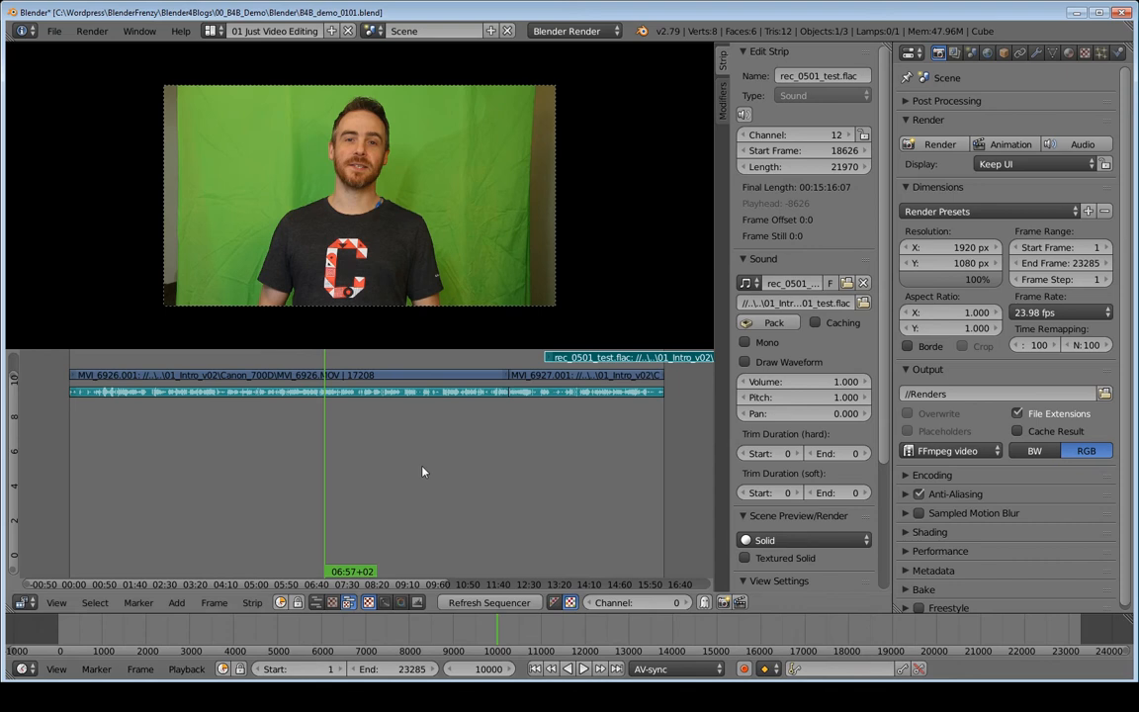
key(shift+Left)
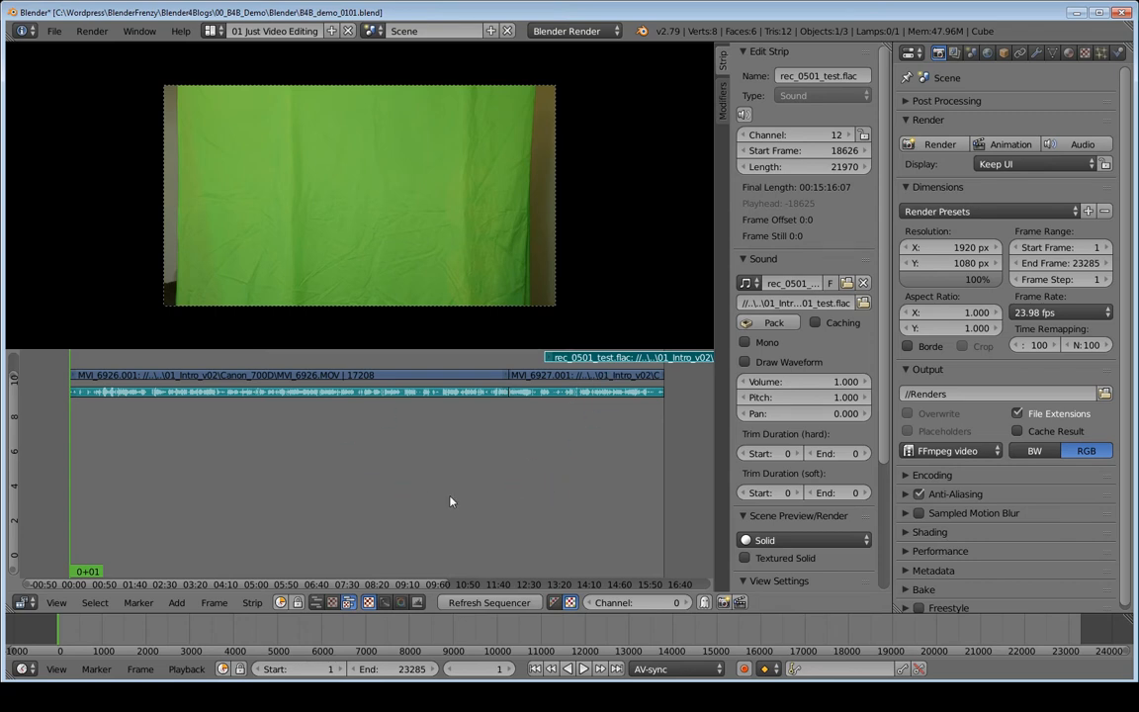
- Place the rec_0501_test.flac strip at frame 1 on channel 9
key(shift+s)
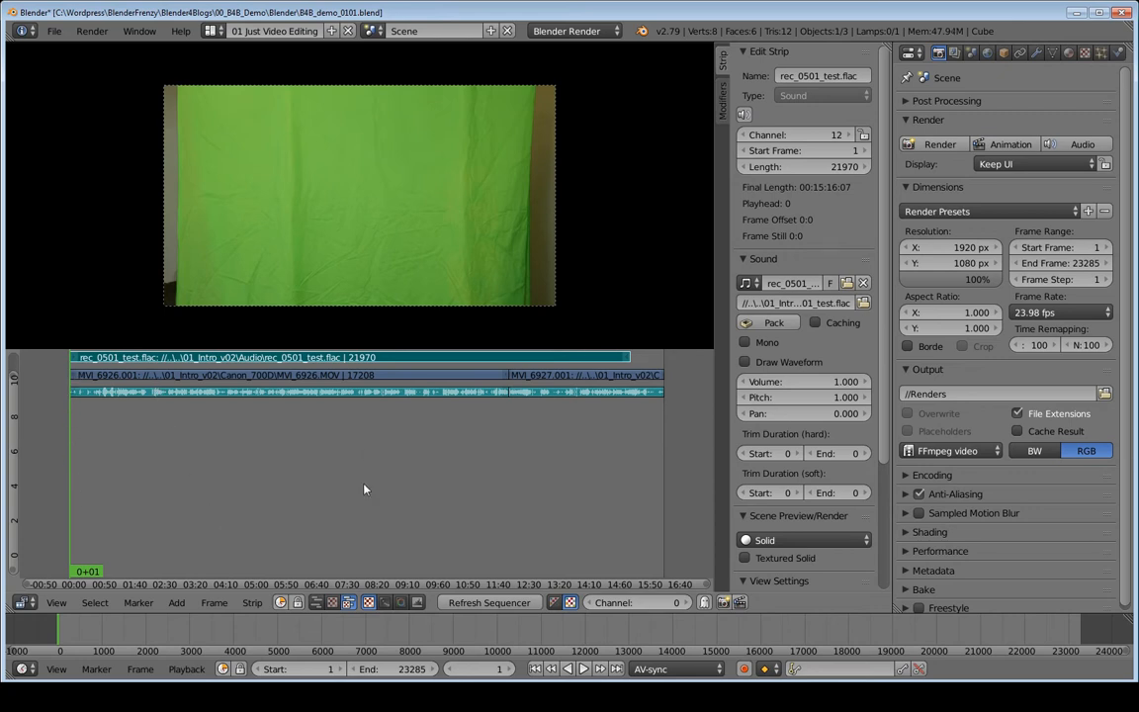
key(g)
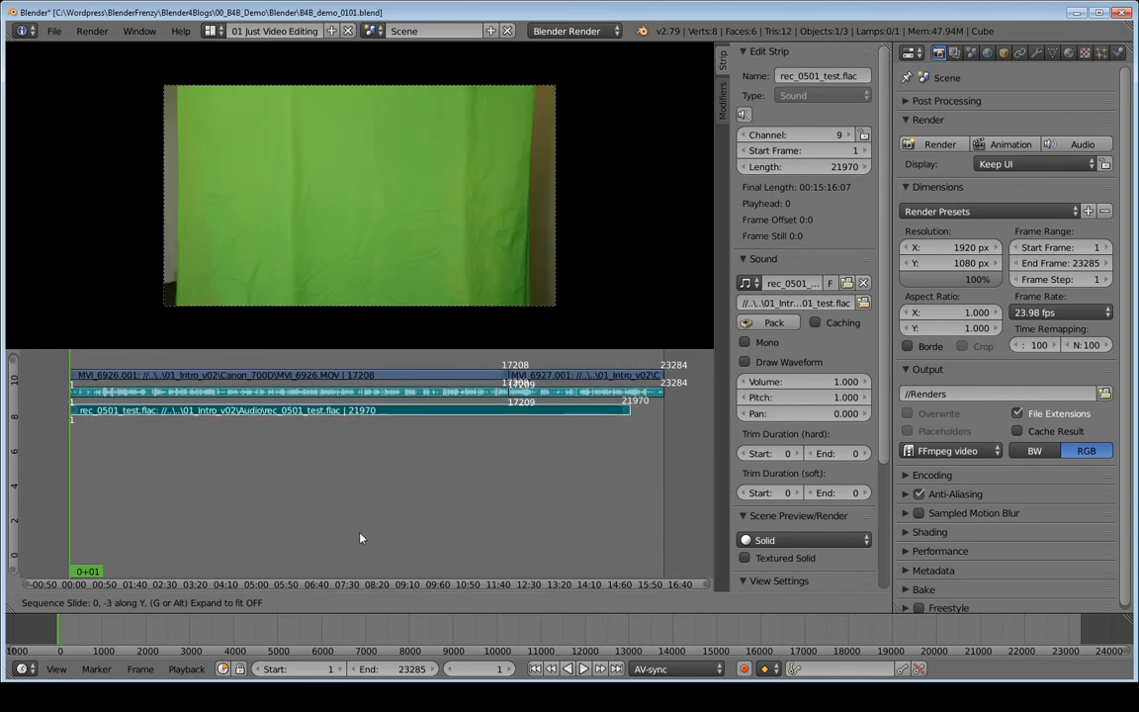
click(360, 542)
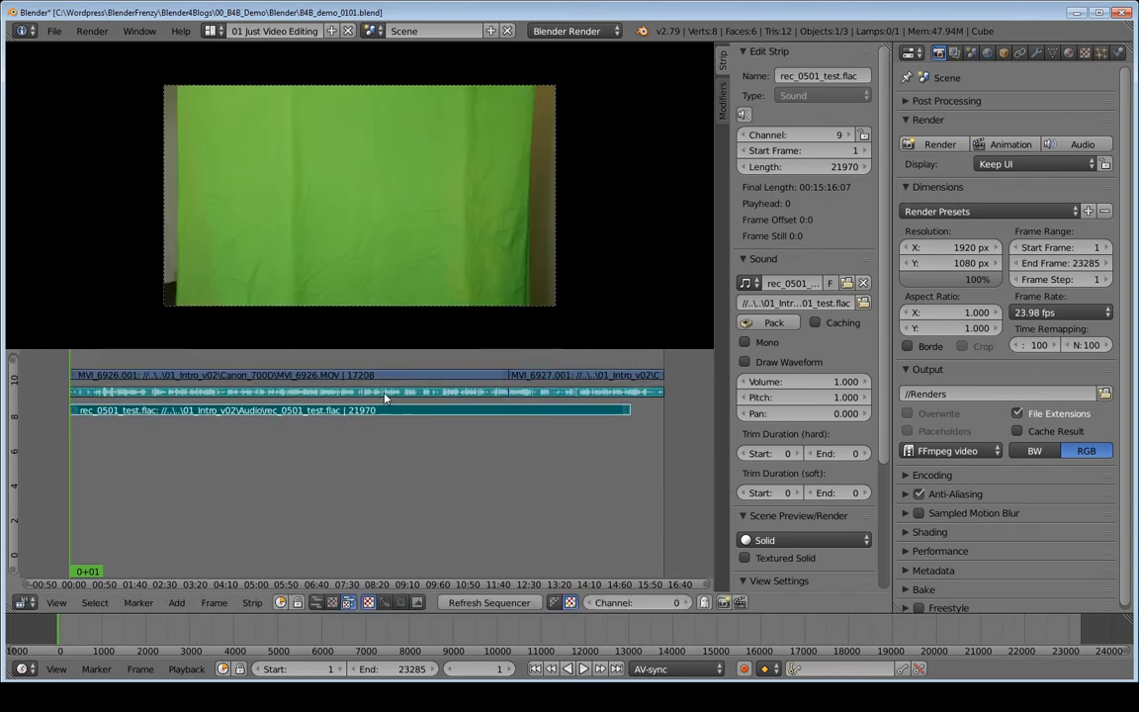
- Enable Draw Waveform for the active rec_0501_test.flac sound strip
right_click(385, 395)
right_click(405, 416)
click(745, 362)
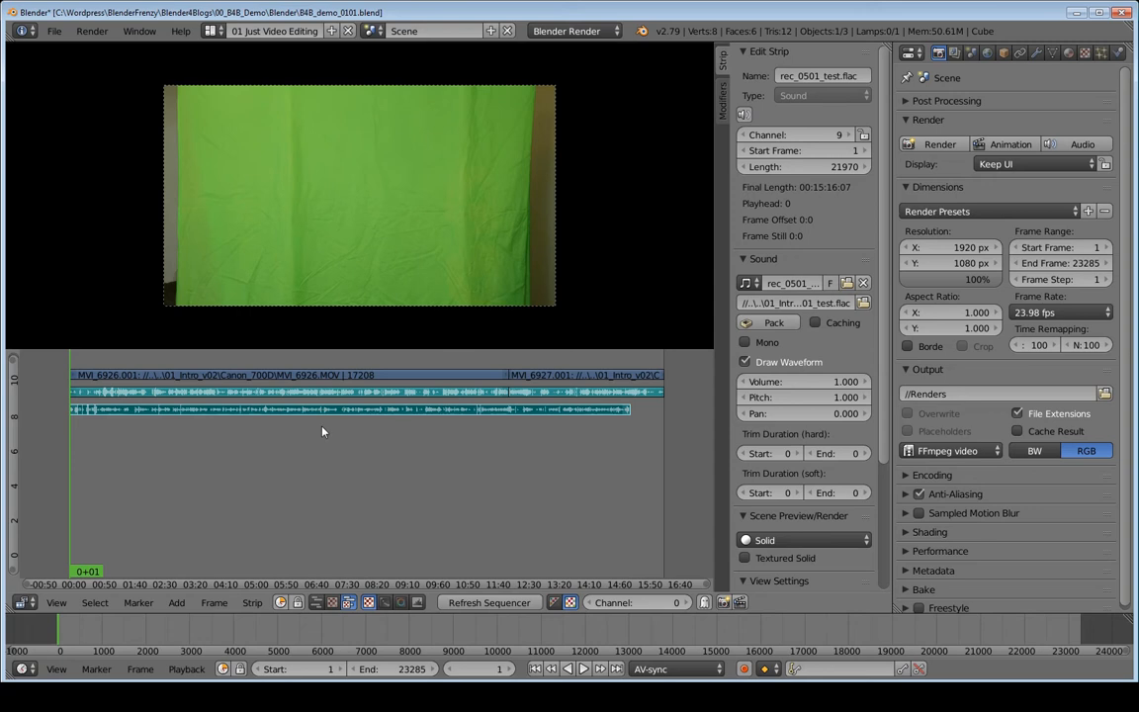
middle_drag(321, 425, 336, 536)
middle_drag(401, 470, 273, 419)
scroll(313, 416, up, 1)
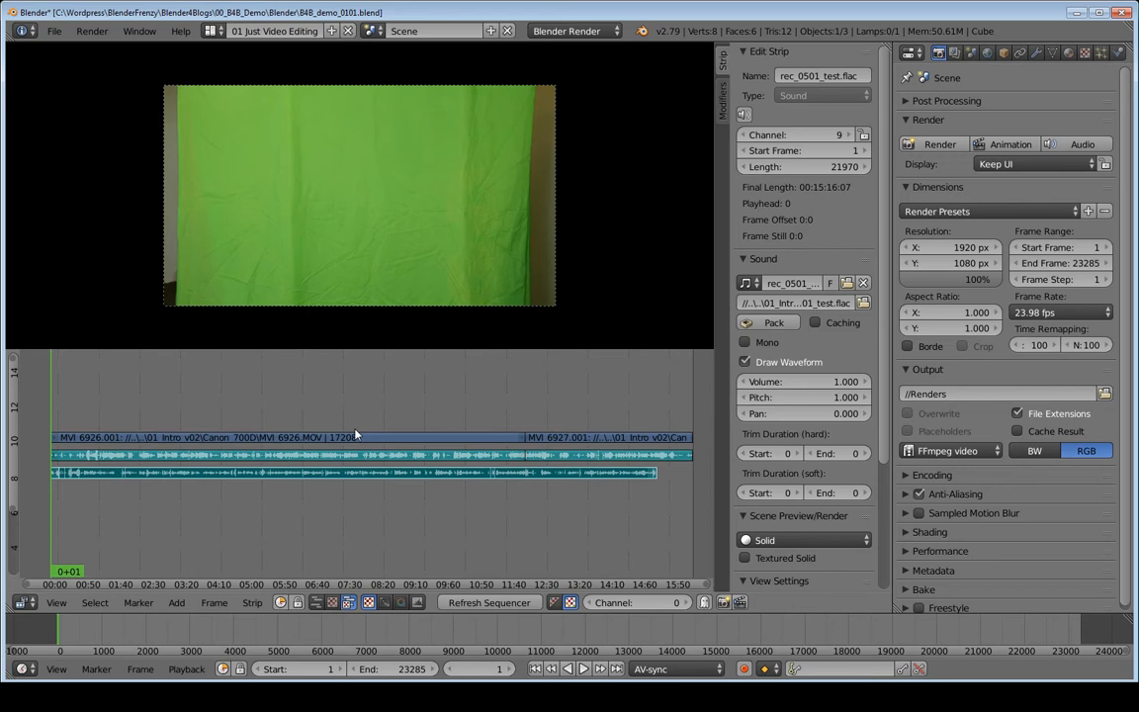
scroll(355, 435, down, 8)
scroll(358, 437, down, 2)
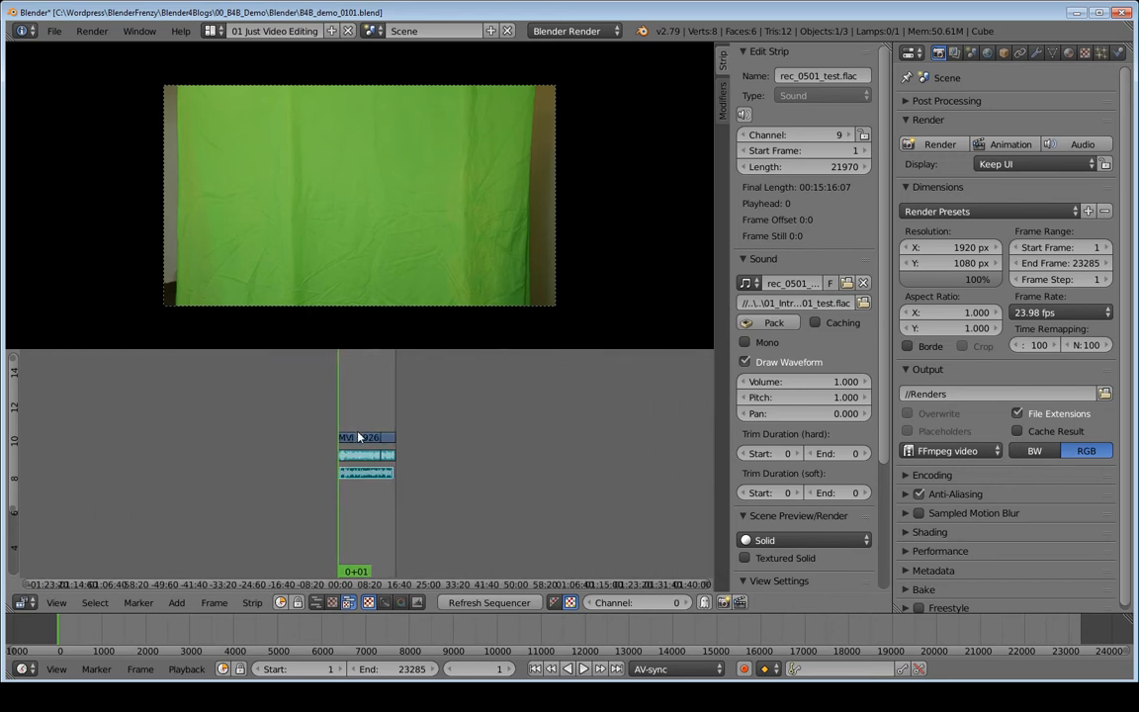
scroll(378, 470, up, 10)
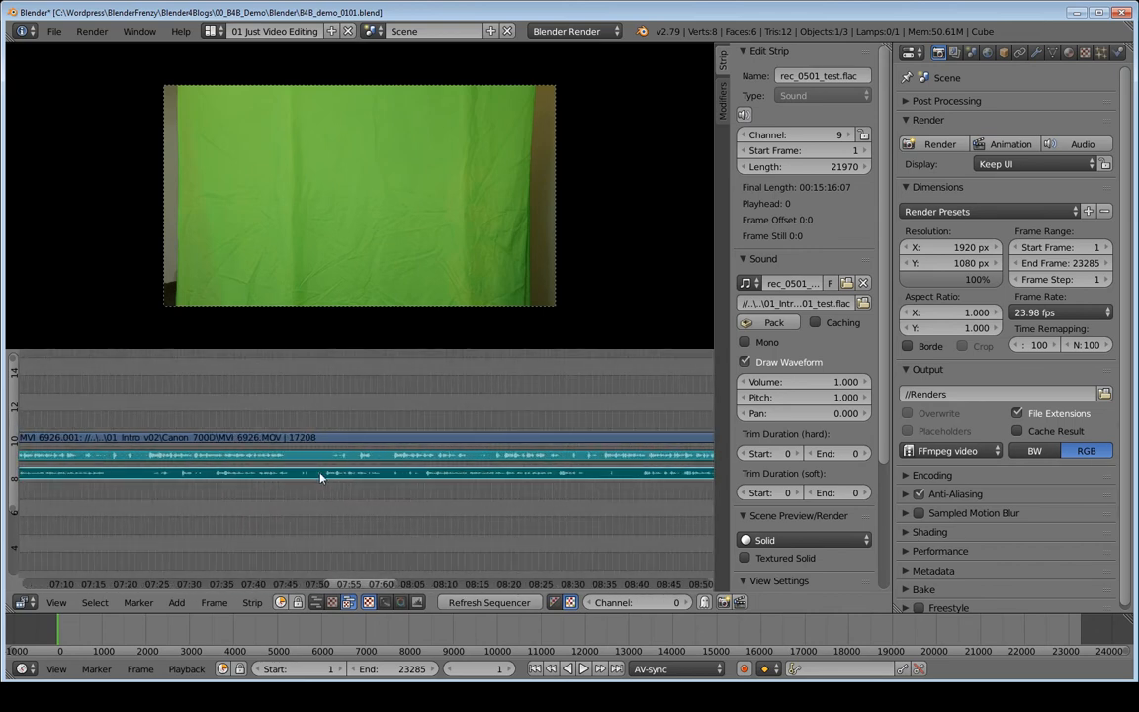
key(Home)
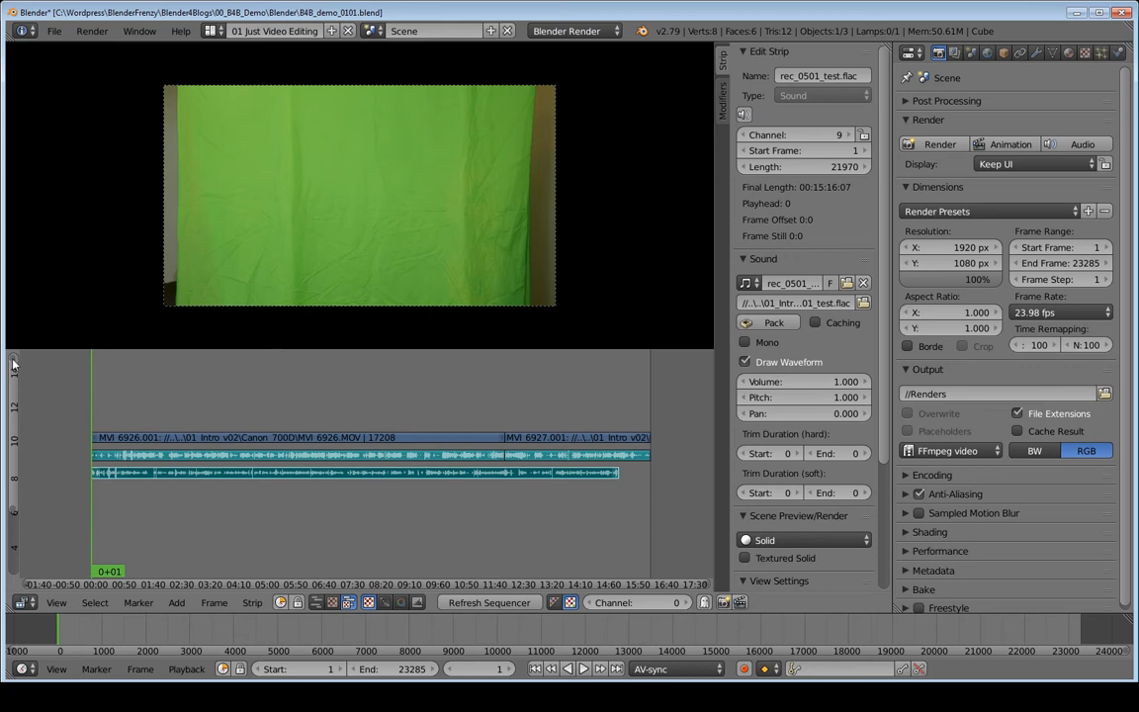
drag(14, 364, 18, 441)
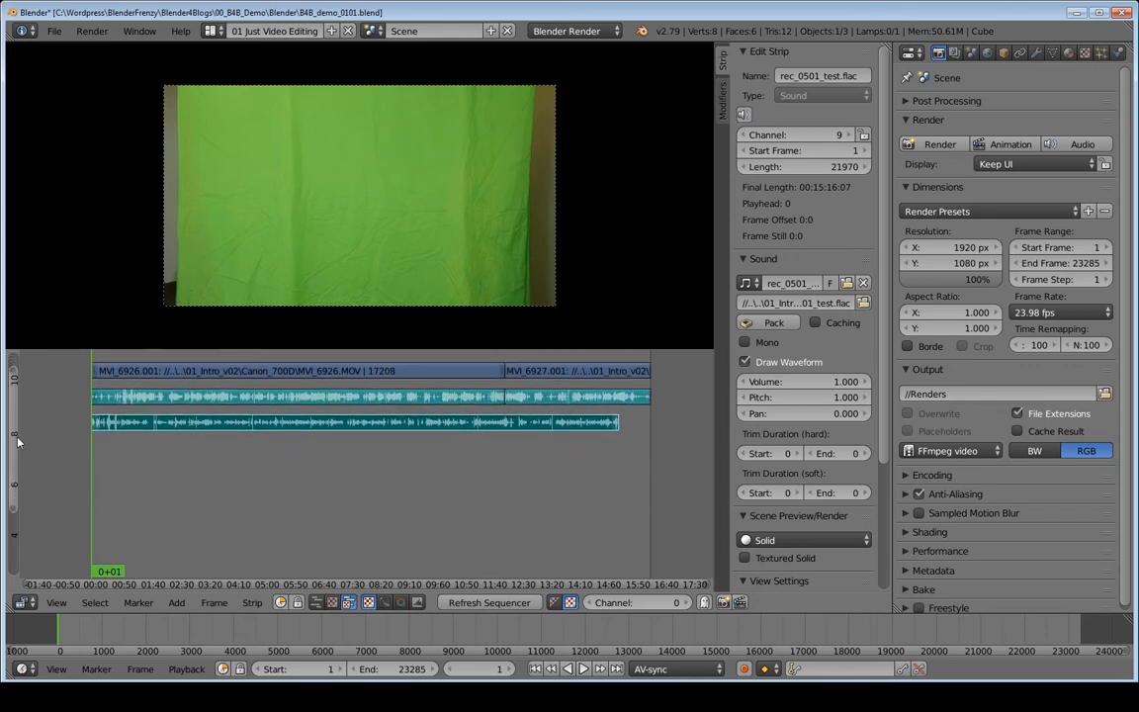
drag(14, 511, 24, 447)
drag(15, 397, 14, 418)
drag(12, 375, 12, 379)
drag(27, 588, 351, 603)
drag(709, 586, 293, 569)
key(Home)
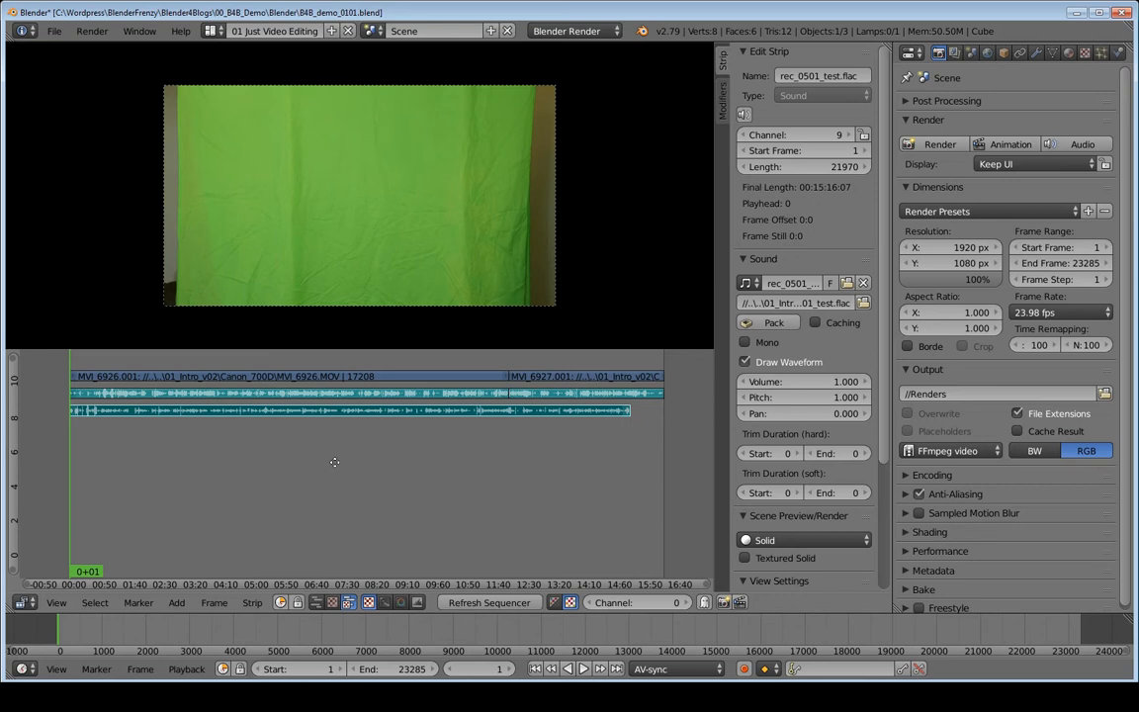
mouse_move(334, 462)
ctrl+middle_down()
mouse_move(336, 429)
mouse_move(328, 528)
mouse_move(324, 503)
mouse_move(381, 446)
mouse_move(299, 504)
mouse_move(341, 476)
mouse_move(308, 509)
mouse_move(331, 514)
mouse_move(355, 491)
mouse_move(309, 522)
mouse_move(337, 486)
mouse_move(275, 500)
mouse_move(321, 423)
mouse_move(378, 427)
mouse_move(373, 419)
mouse_move(421, 485)
mouse_move(354, 404)
ctrl+middle_up()
middle_drag(430, 433, 385, 415)
middle_drag(464, 493, 345, 481)
mouse_move(416, 483)
middle_down()
mouse_move(278, 495)
mouse_move(402, 417)
mouse_move(427, 487)
mouse_move(461, 484)
mouse_move(436, 497)
mouse_move(447, 504)
mouse_move(395, 480)
mouse_move(346, 501)
mouse_move(382, 498)
mouse_move(397, 481)
mouse_move(349, 483)
middle_up()
middle_drag(349, 481, 388, 493)
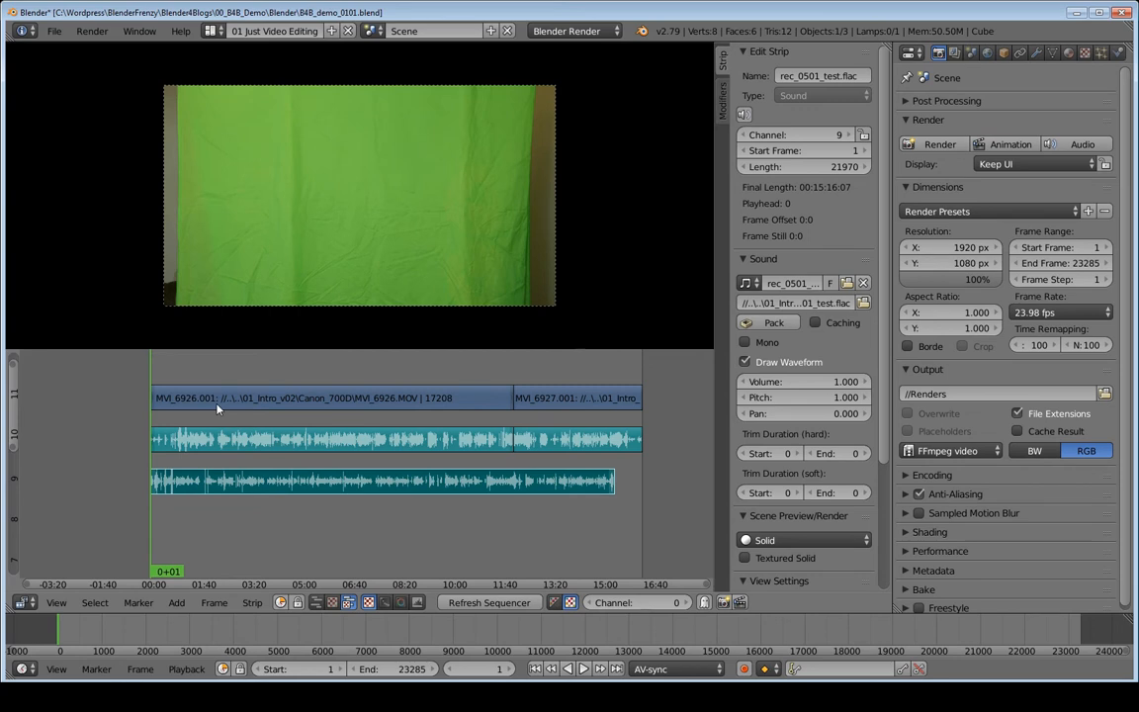
key(b)
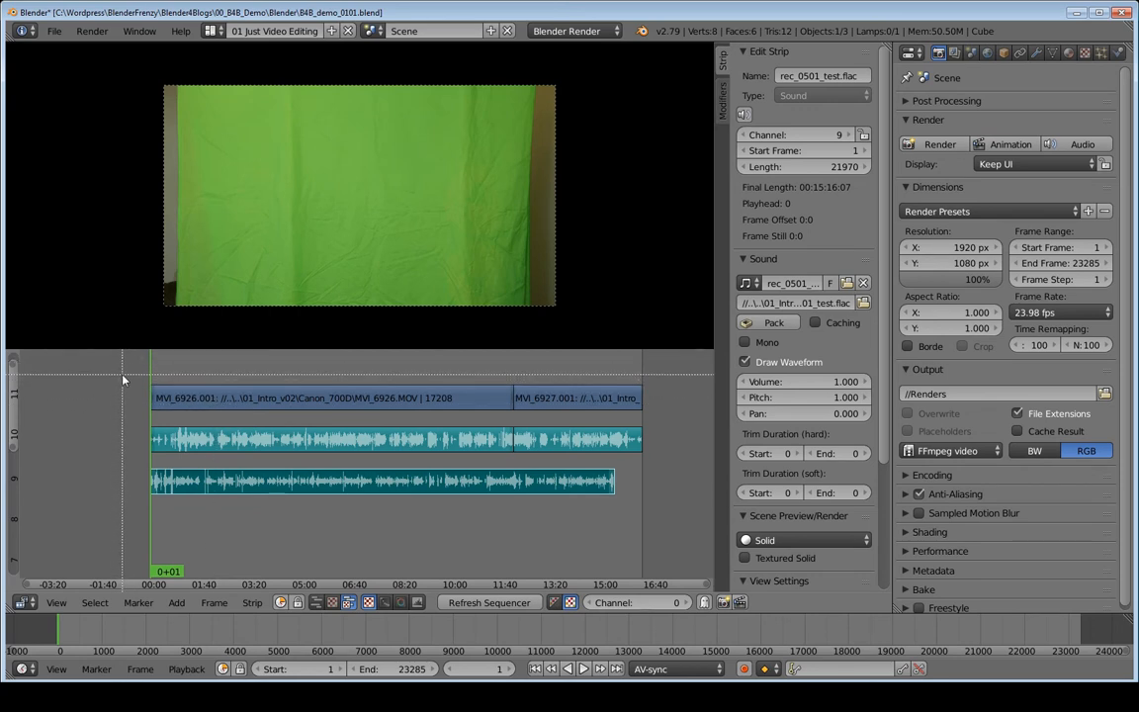
drag(123, 374, 203, 509)
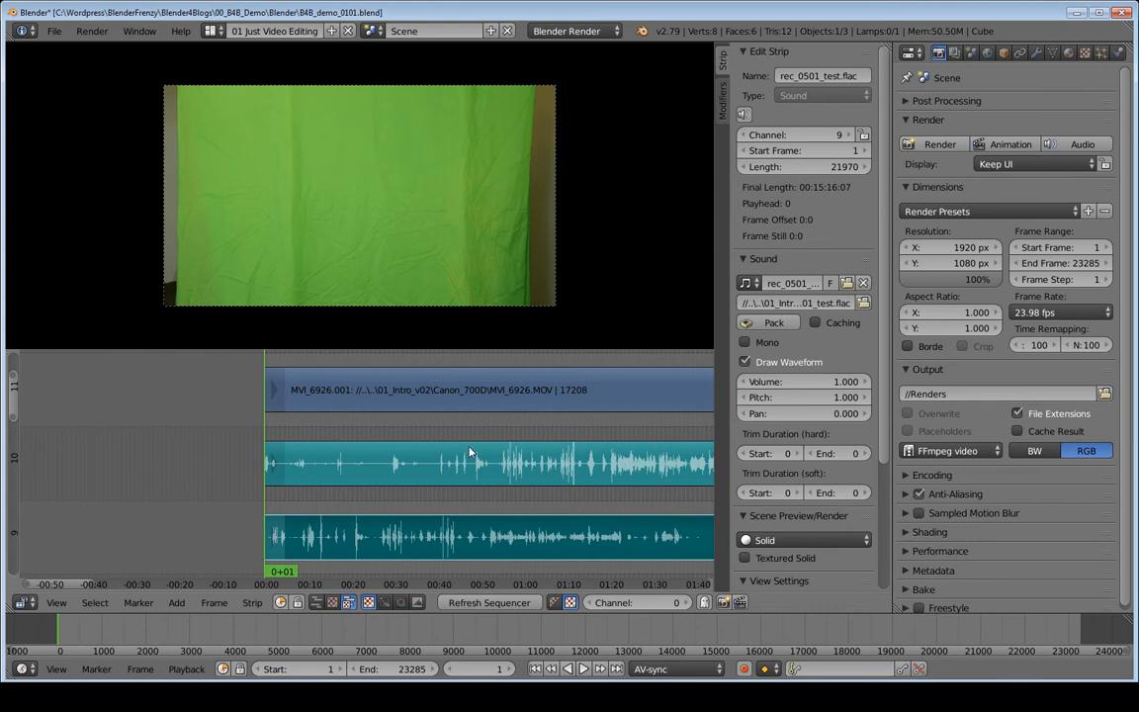
key(shift+b)
drag(467, 424, 534, 500)
key(Home)
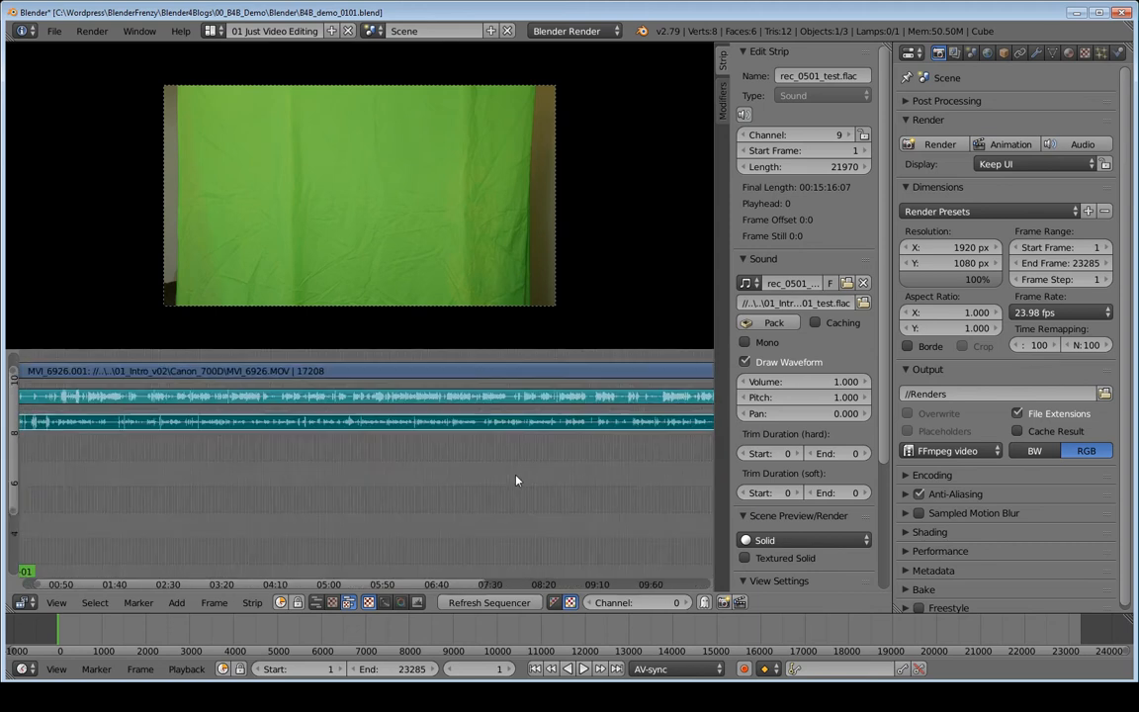
scroll(354, 468, down, 1)
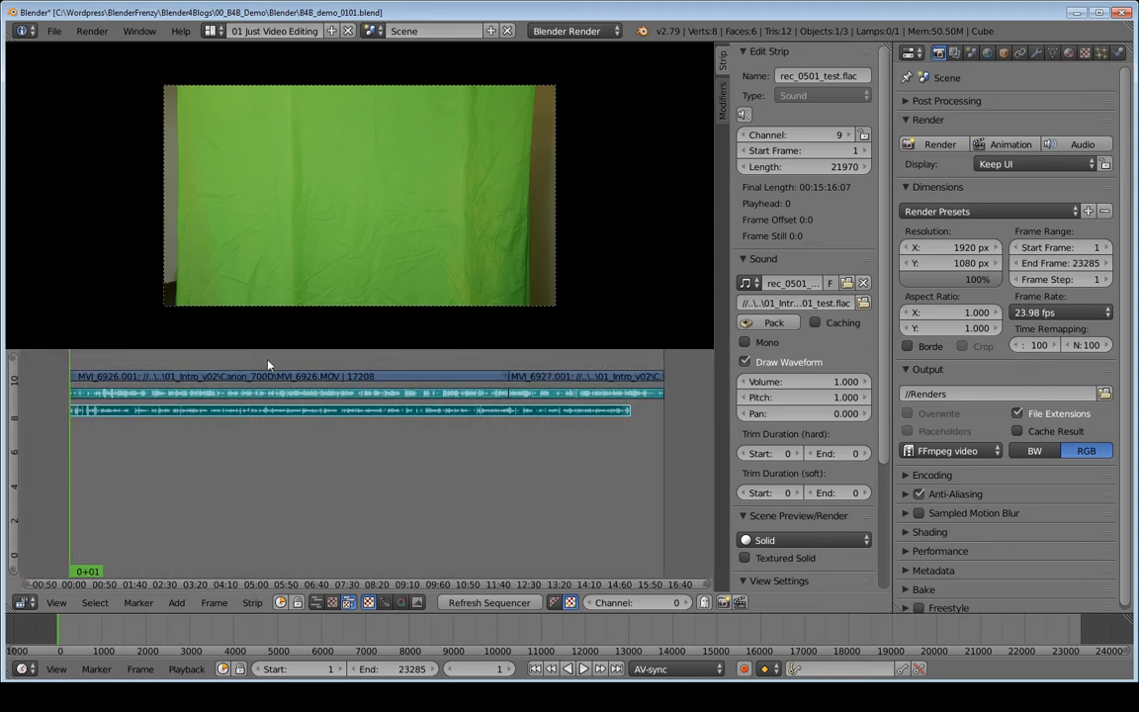
key(b)
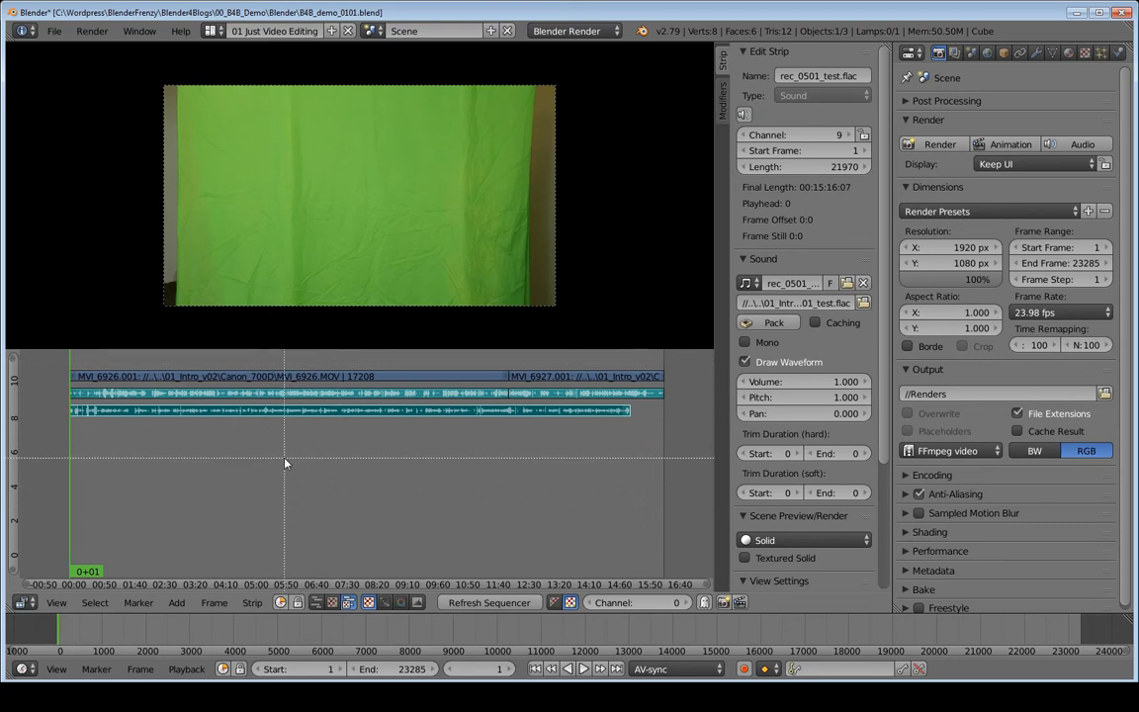
drag(334, 448, 264, 362)
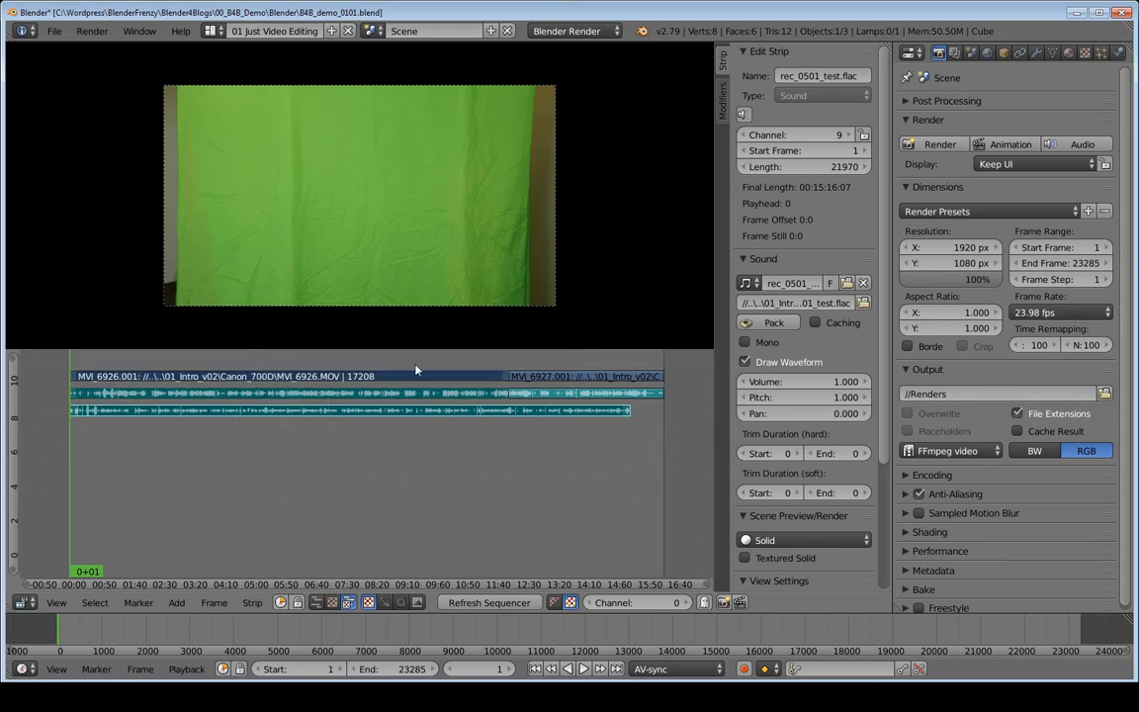
key(b)
drag(568, 463, 541, 376)
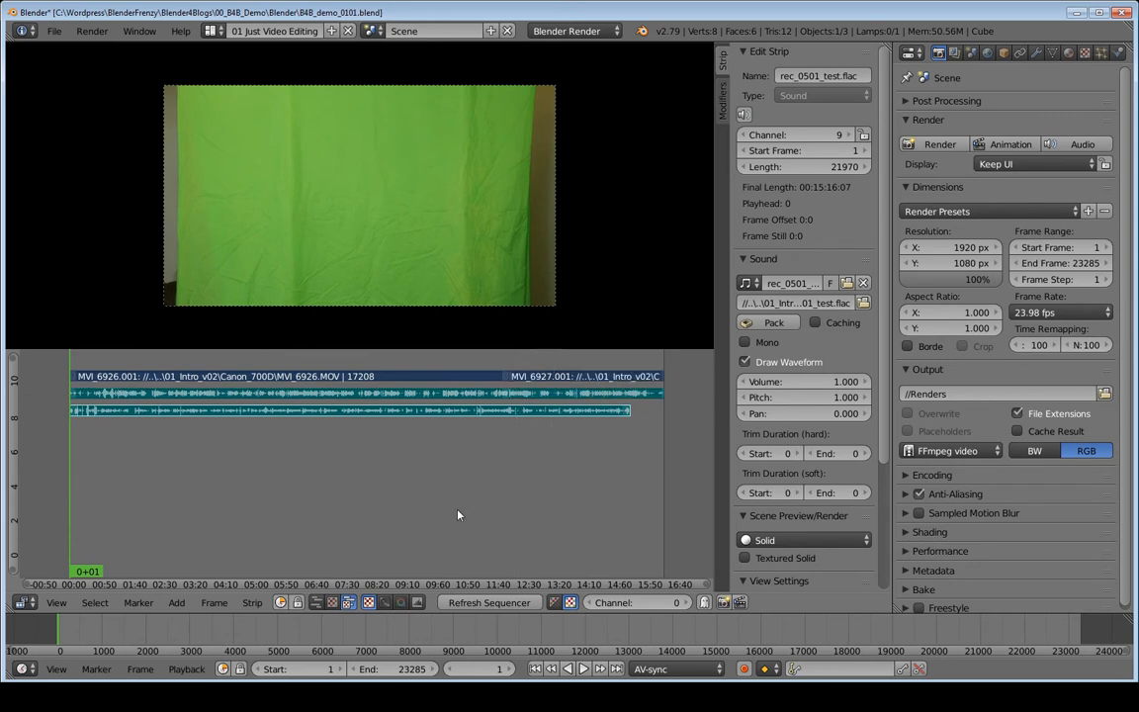
key(b)
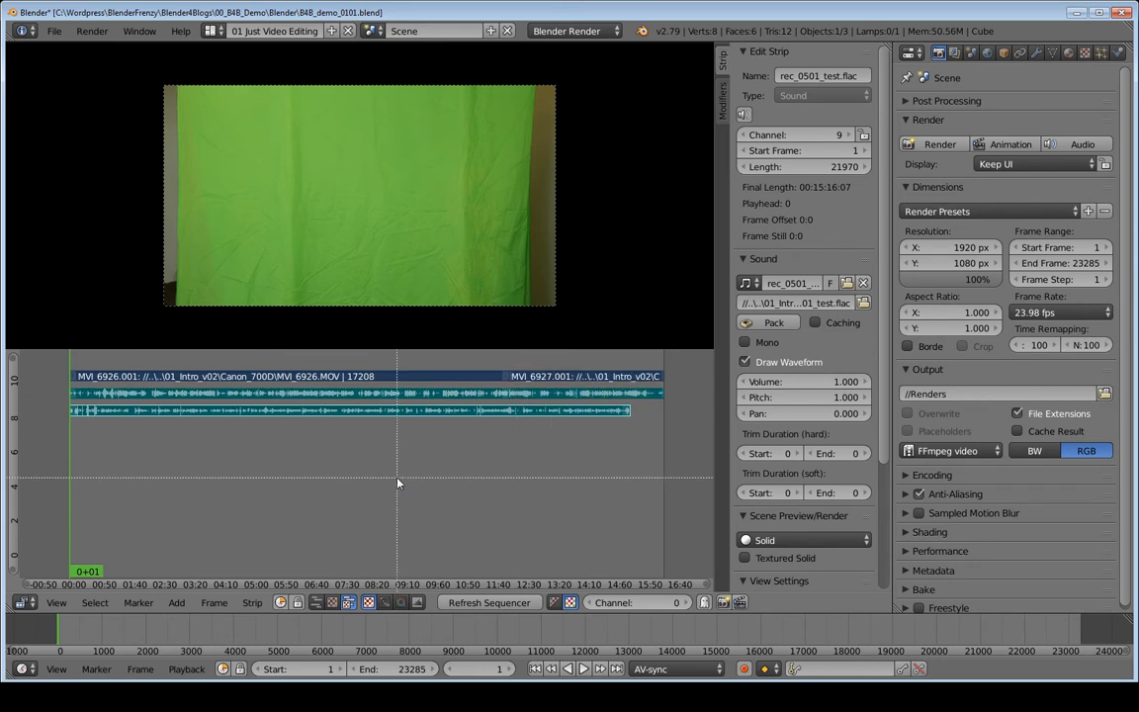
drag(55, 357, 89, 435)
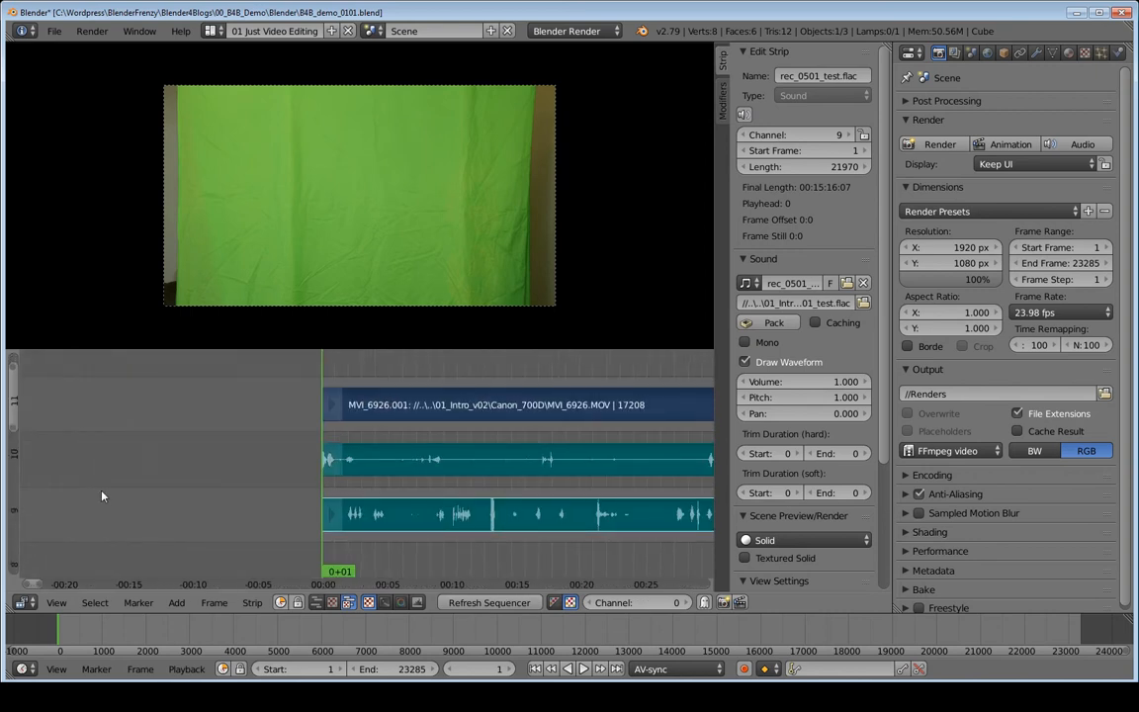
key(Home)
middle_drag(274, 454, 304, 471)
ctrl+middle_drag(392, 471, 364, 454)
click(385, 378)
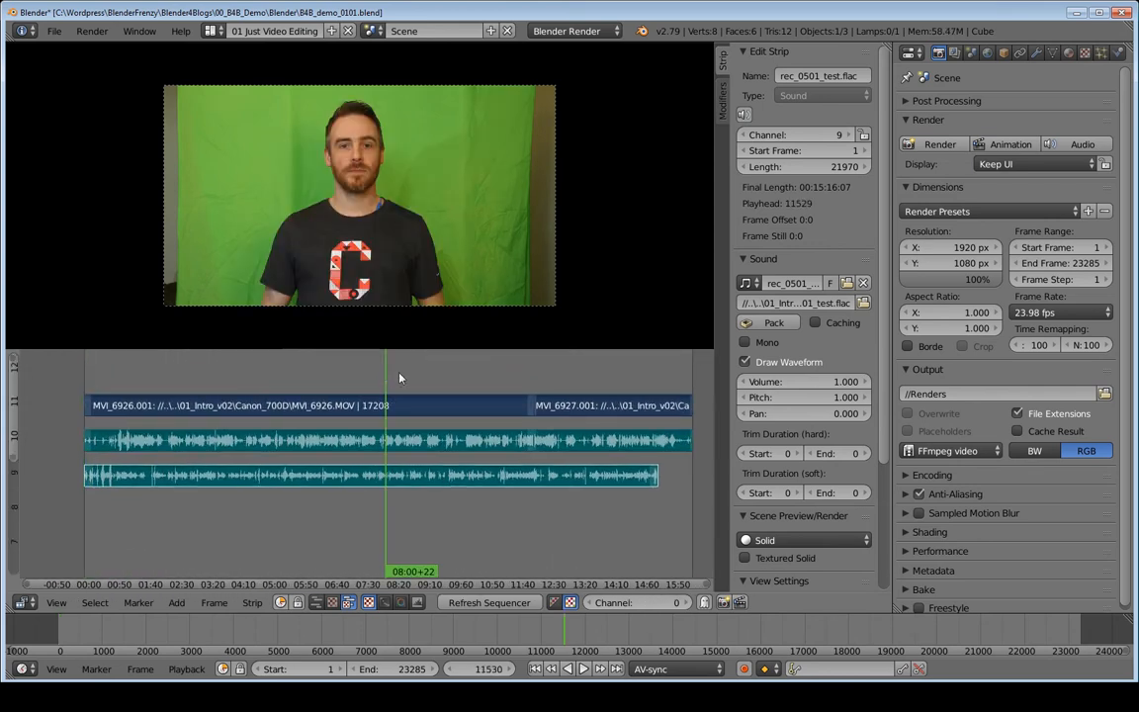
mouse_move(590, 378)
mouse_down()
mouse_move(612, 380)
mouse_move(600, 382)
mouse_up()
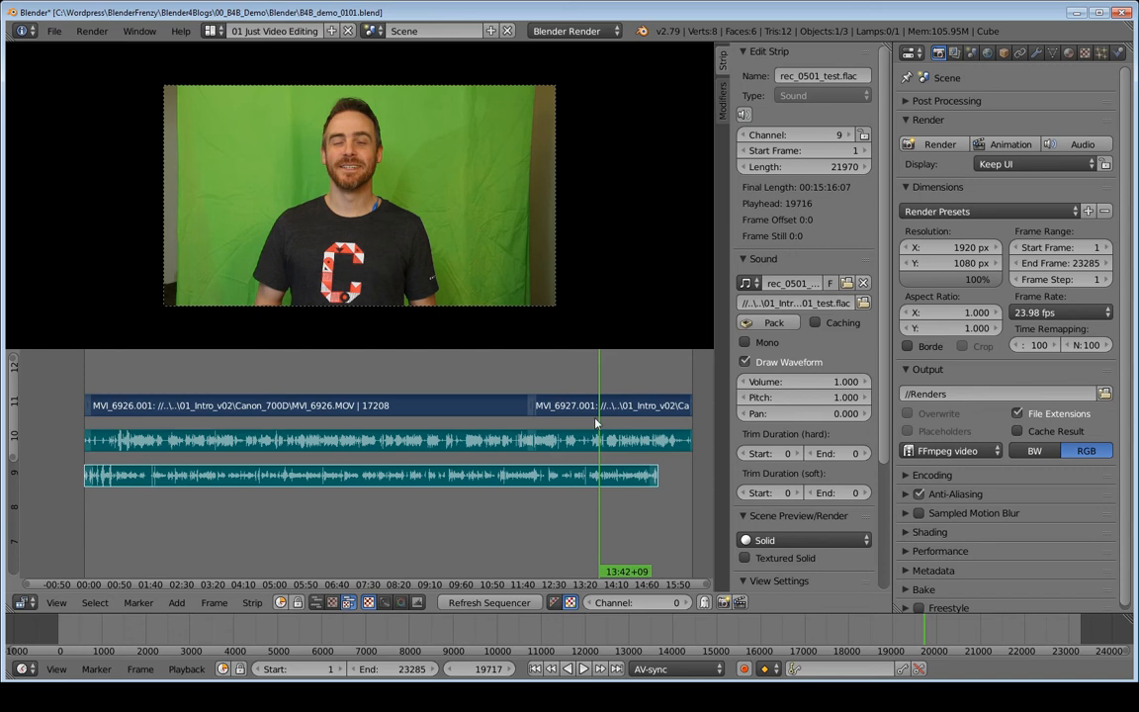
ctrl+scroll(596, 451, right, 5)
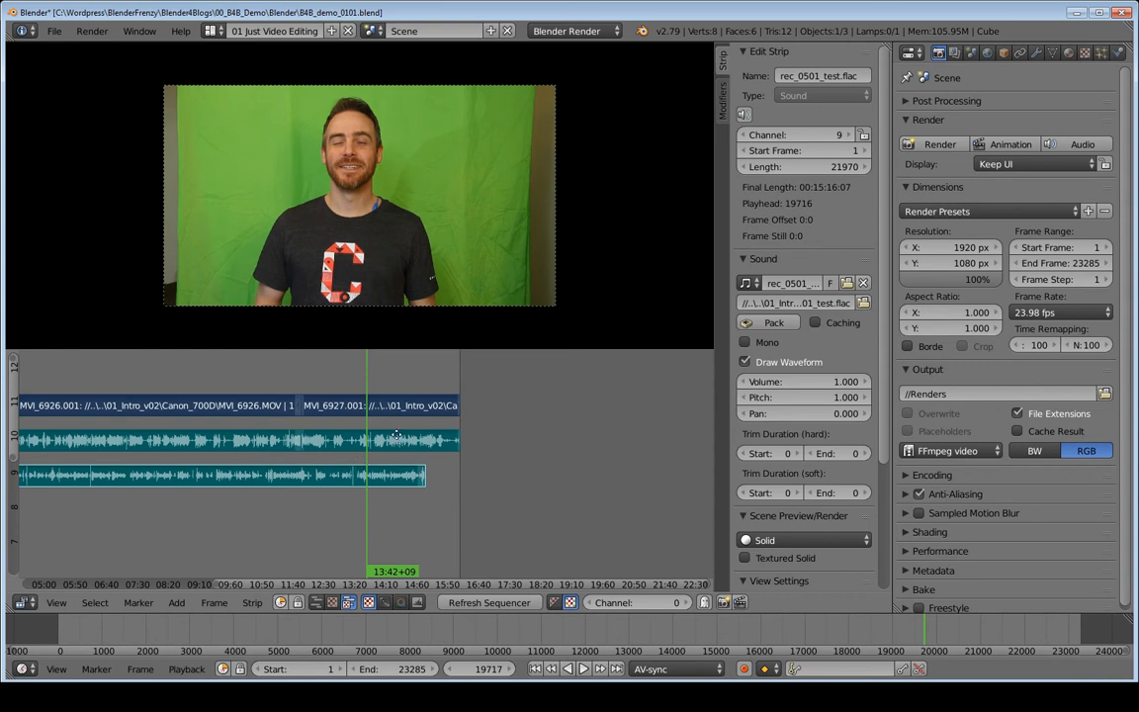
mouse_move(396, 435)
ctrl+middle_down()
mouse_move(475, 449)
mouse_move(493, 396)
mouse_move(403, 441)
mouse_move(402, 414)
ctrl+middle_up()
mouse_move(379, 461)
ctrl+middle_down()
mouse_move(455, 430)
mouse_move(435, 450)
mouse_move(513, 385)
mouse_move(419, 422)
mouse_move(374, 414)
mouse_move(388, 446)
mouse_move(476, 433)
mouse_move(465, 441)
mouse_move(485, 425)
mouse_move(510, 431)
mouse_move(515, 456)
mouse_move(266, 506)
mouse_move(510, 452)
mouse_move(363, 506)
mouse_move(413, 466)
mouse_move(402, 474)
mouse_move(499, 489)
mouse_move(413, 509)
mouse_move(561, 504)
mouse_move(387, 450)
ctrl+middle_up()
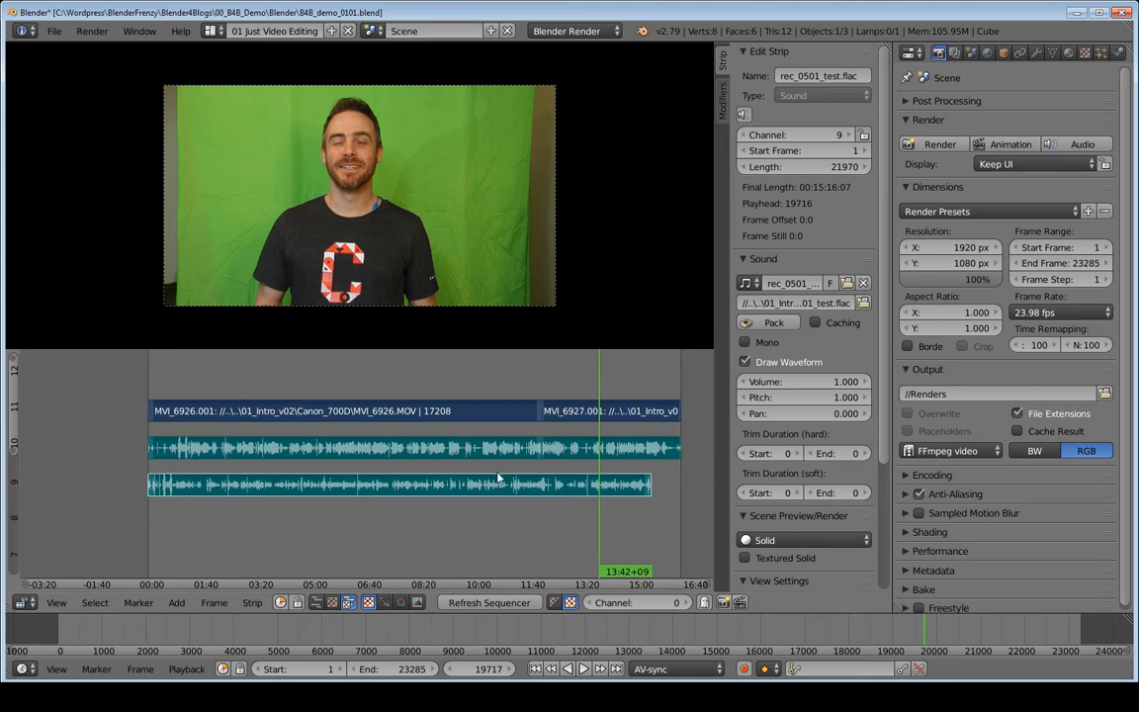
key(shift+Left)
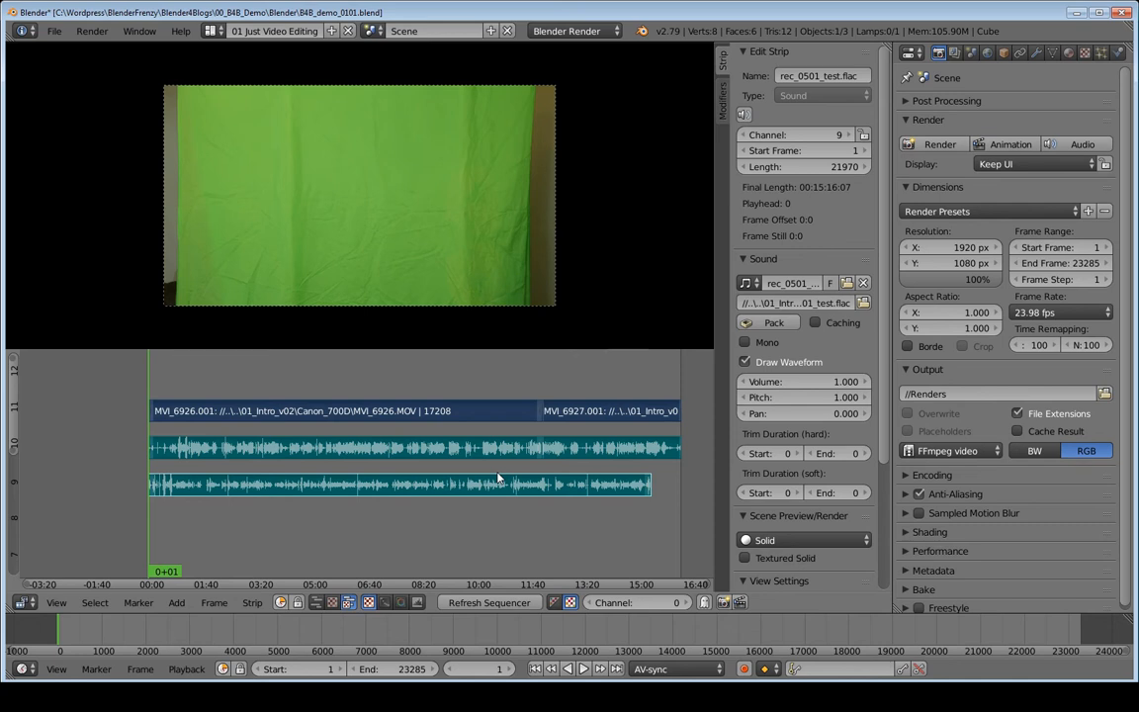
- Zoom and pan onto the first minute of the MVI_6926.MOV and rec_0501_test.flac waveforms
key(KP_0)
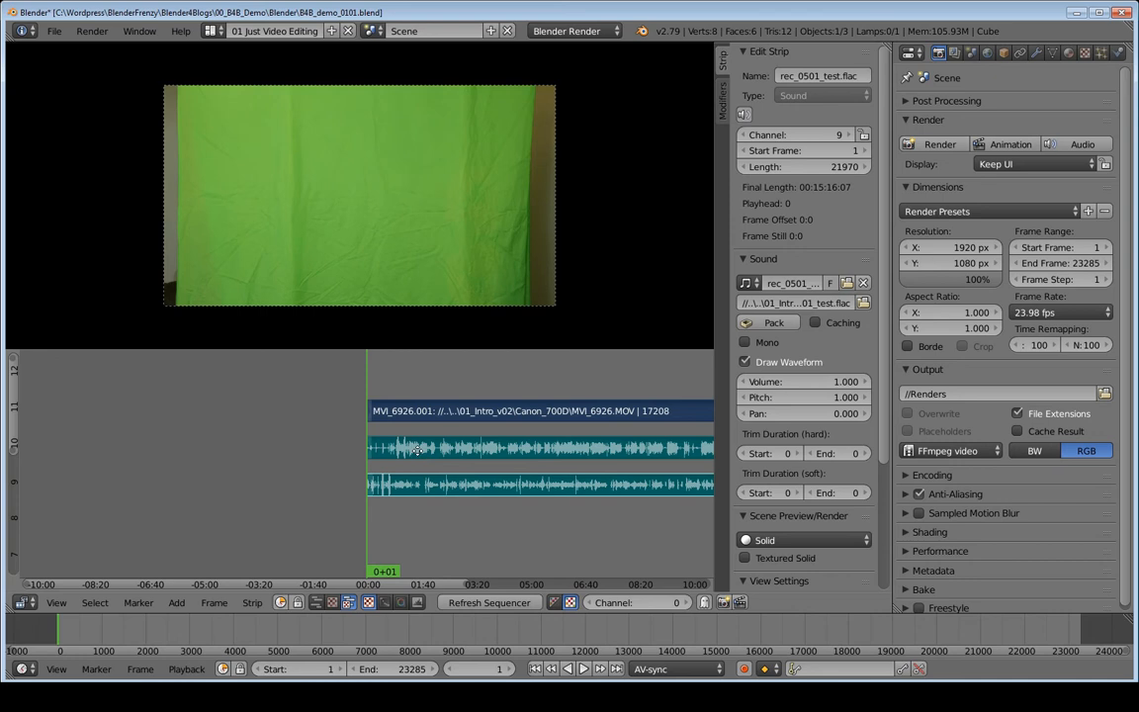
ctrl+middle_drag(417, 450, 508, 403)
ctrl+middle_drag(548, 390, 413, 450)
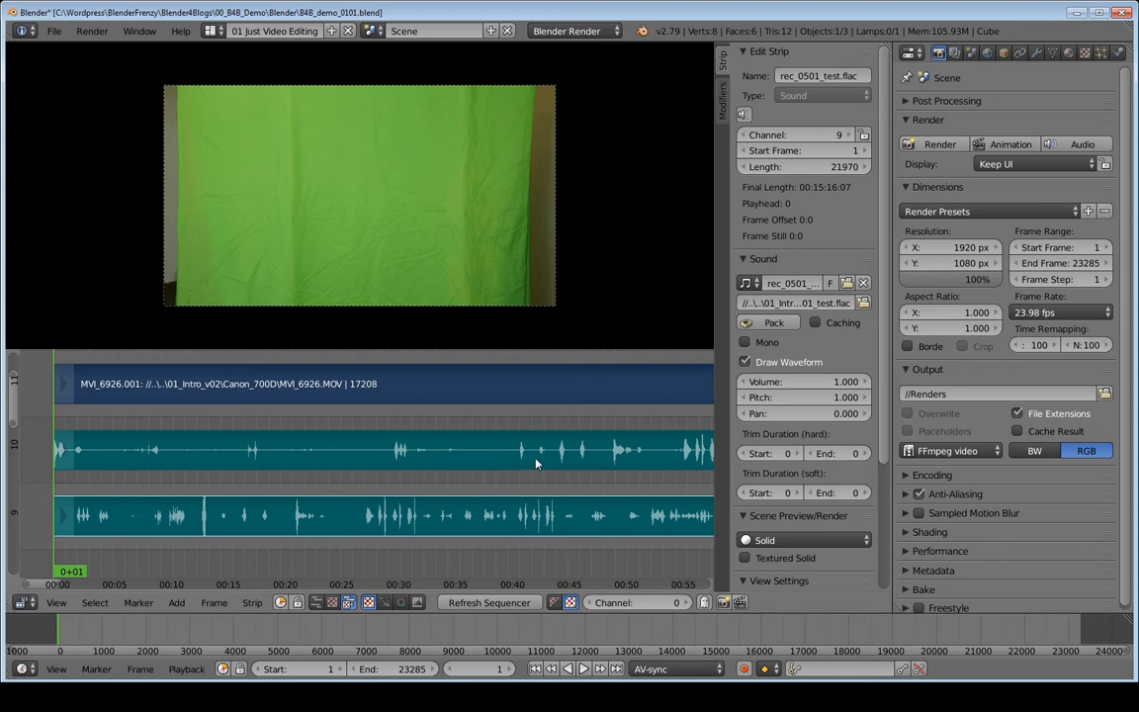
middle_drag(574, 461, 369, 477)
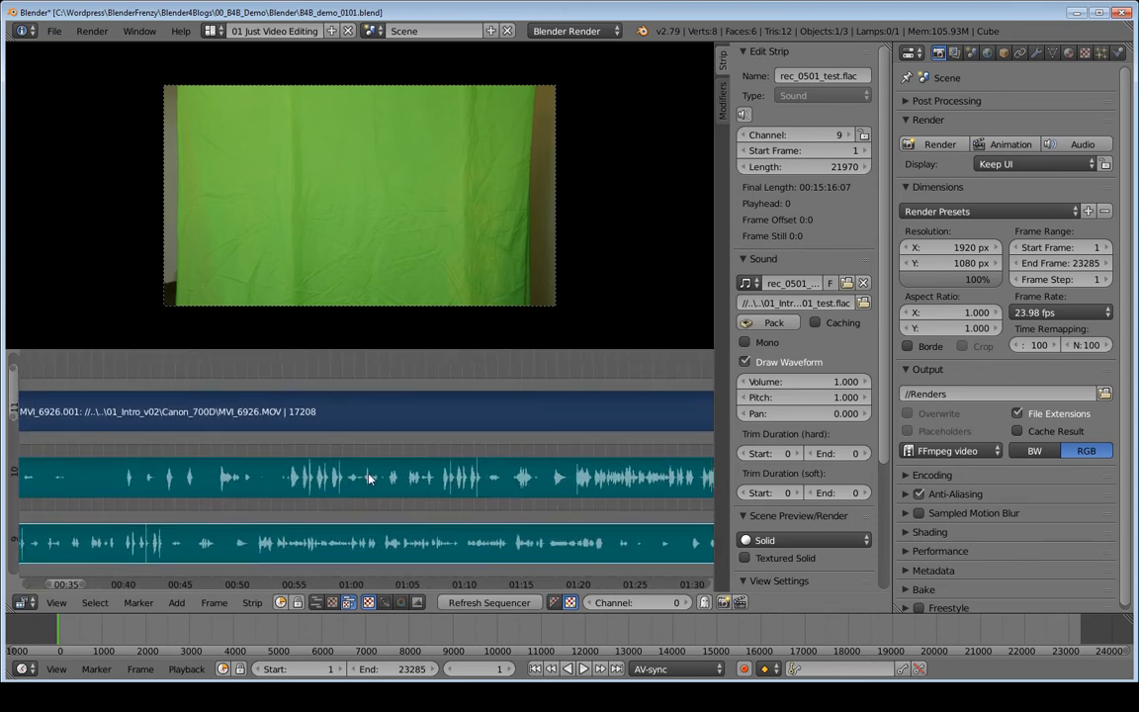
right_click(368, 479)
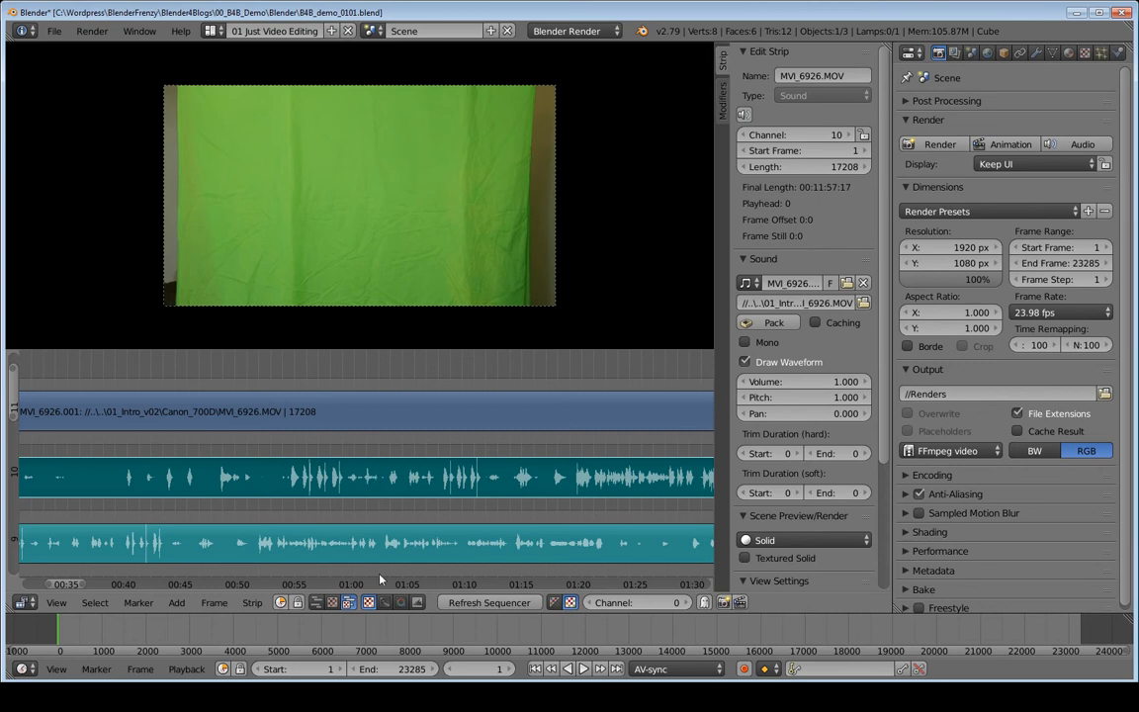
right_click(339, 538)
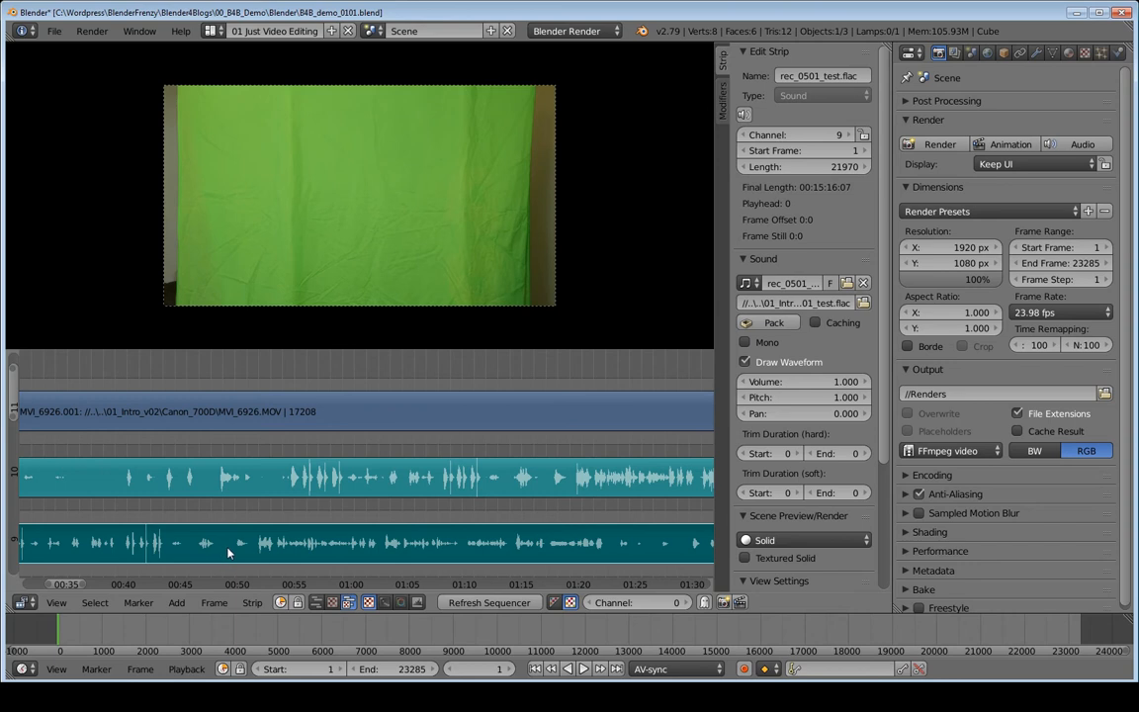
- Slide the FLAC strip later, then zoom in closely on the start of both waveforms
key(g)
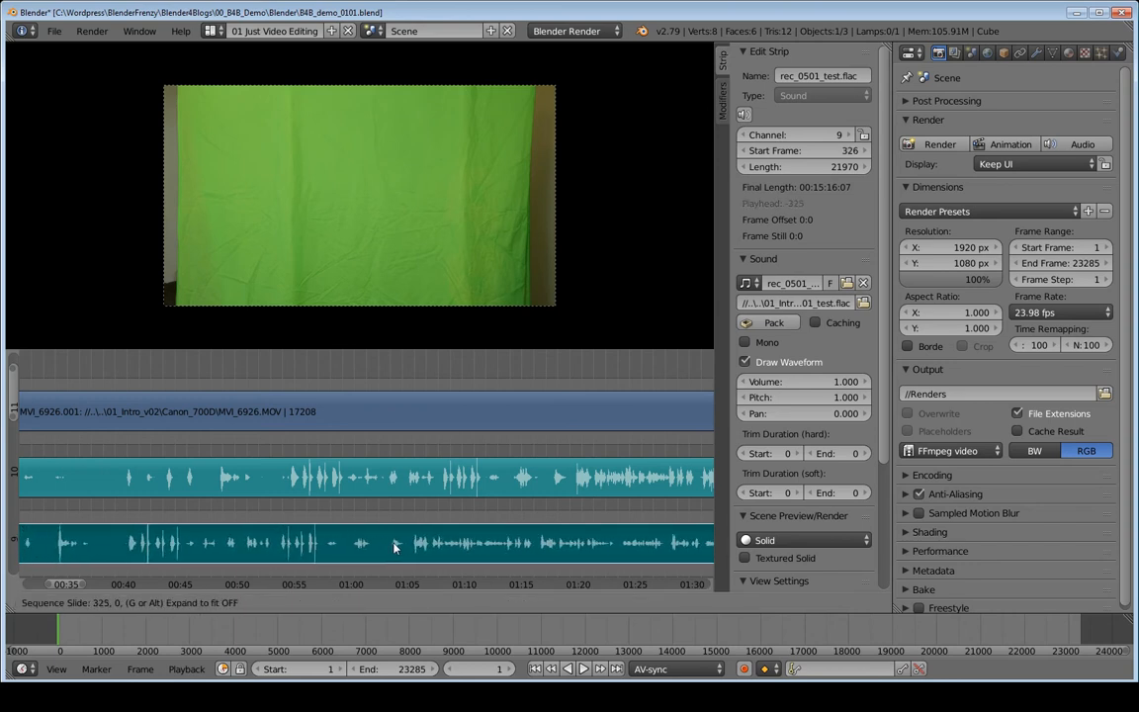
click(543, 535)
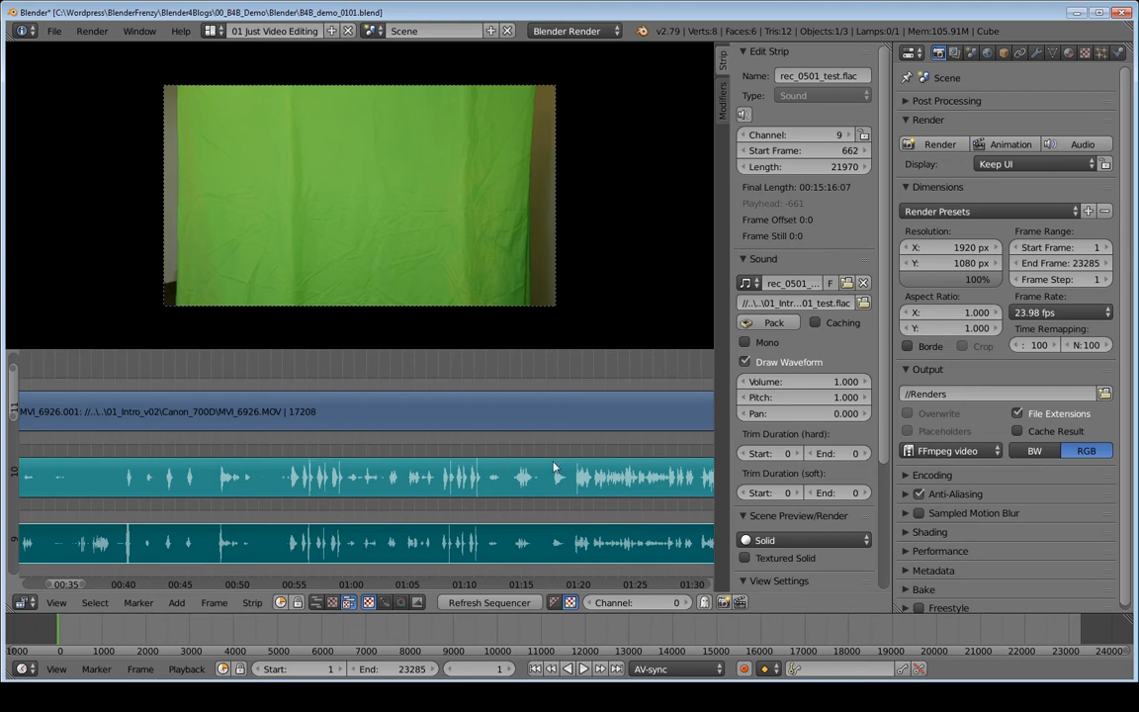
ctrl+middle_drag(640, 490, 294, 472)
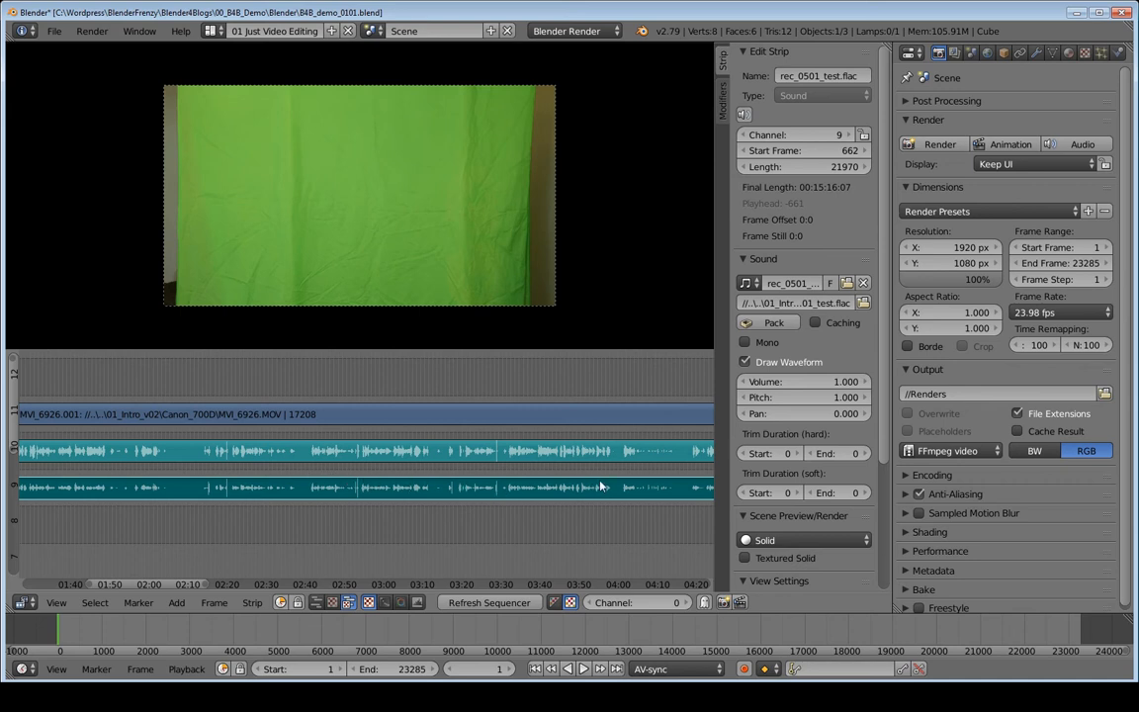
middle_drag(232, 462, 543, 461)
middle_drag(245, 437, 301, 439)
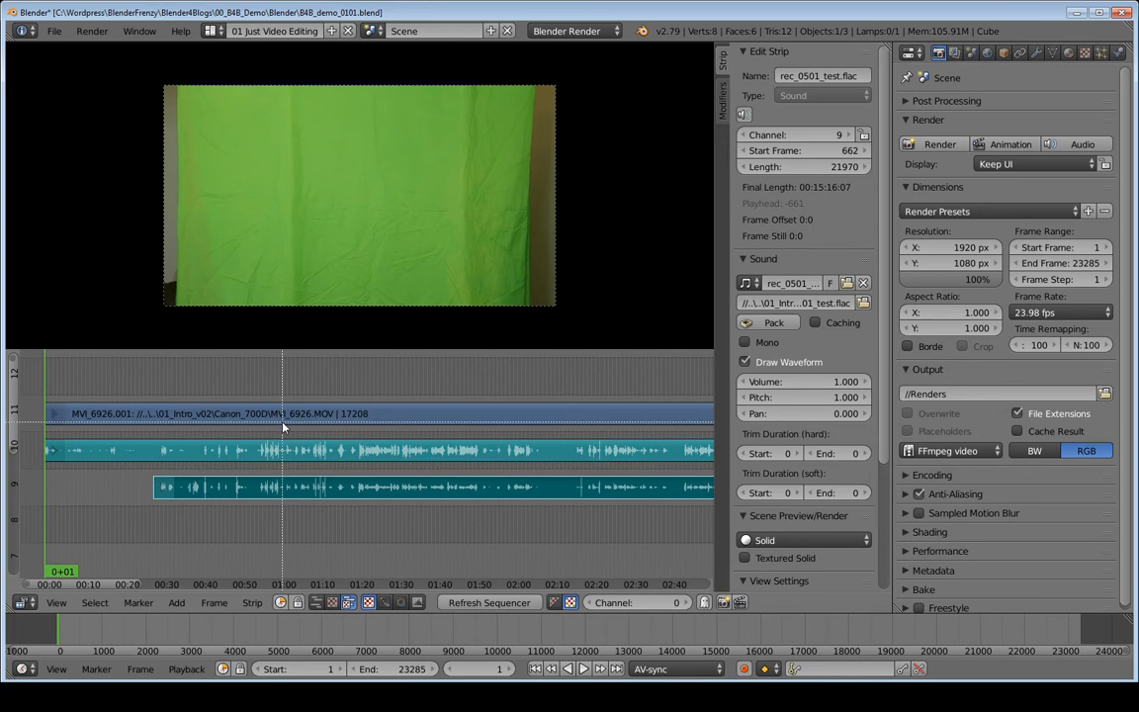
scroll(344, 504, up, 8)
ctrl+middle_drag(346, 520, 393, 508)
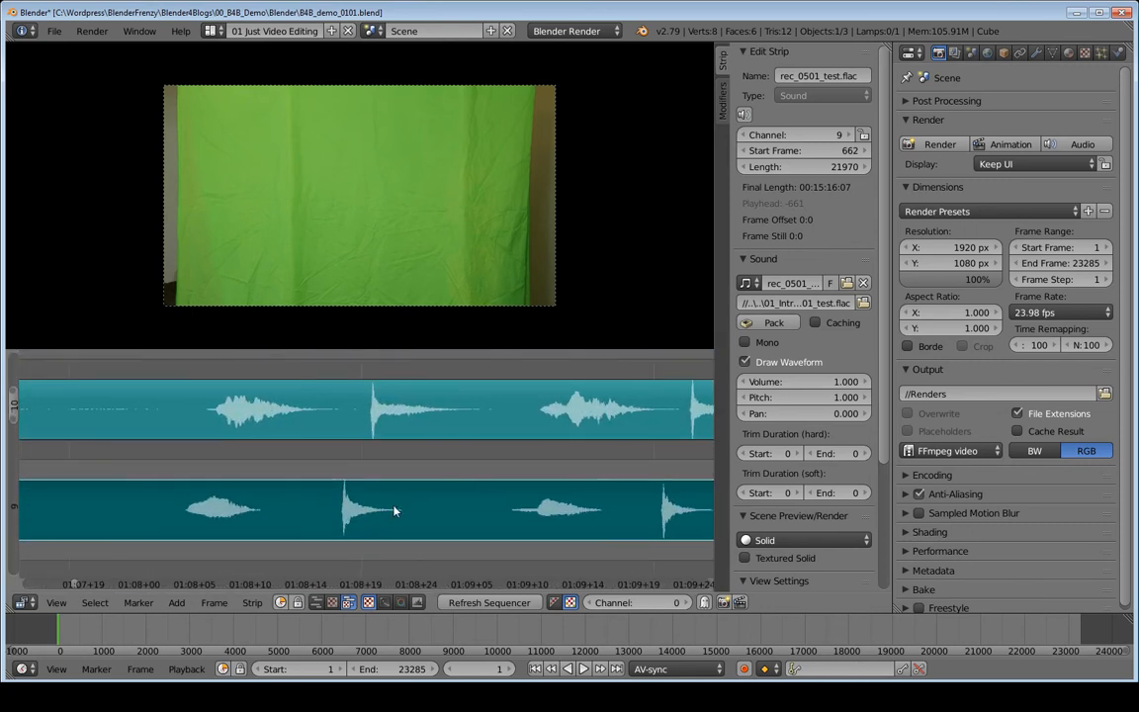
- Drop the rec_0501_test.flac strip at frame 663 and play from 01:08+13 to check sync
key(g)
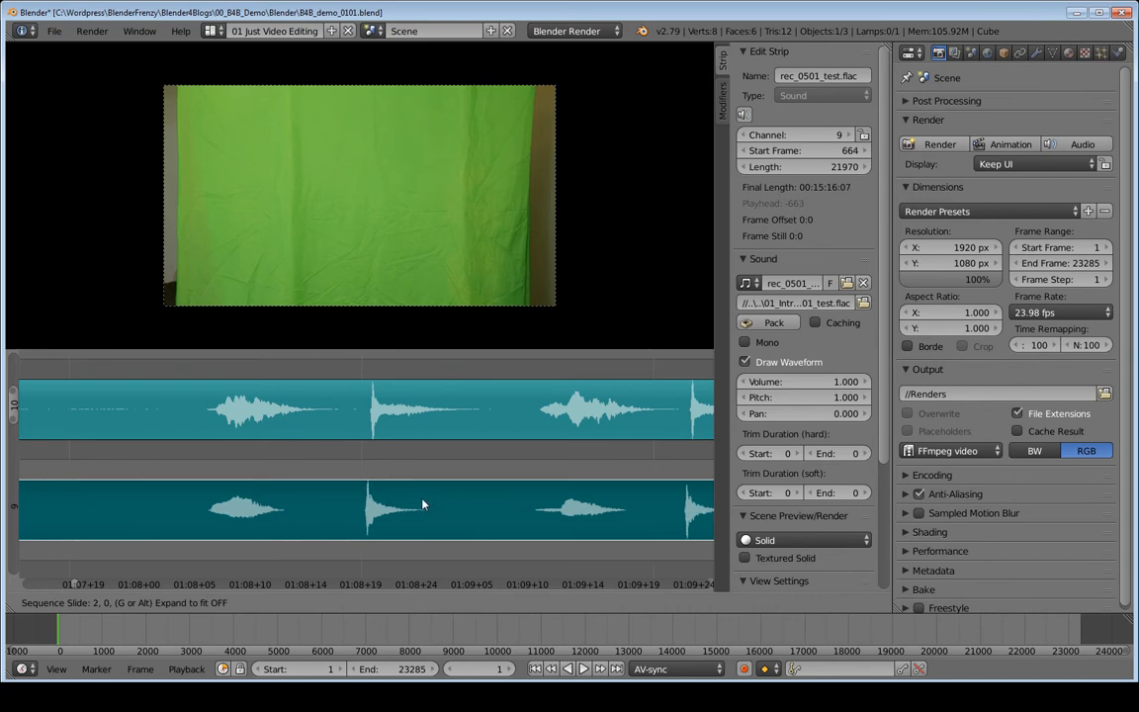
click(413, 505)
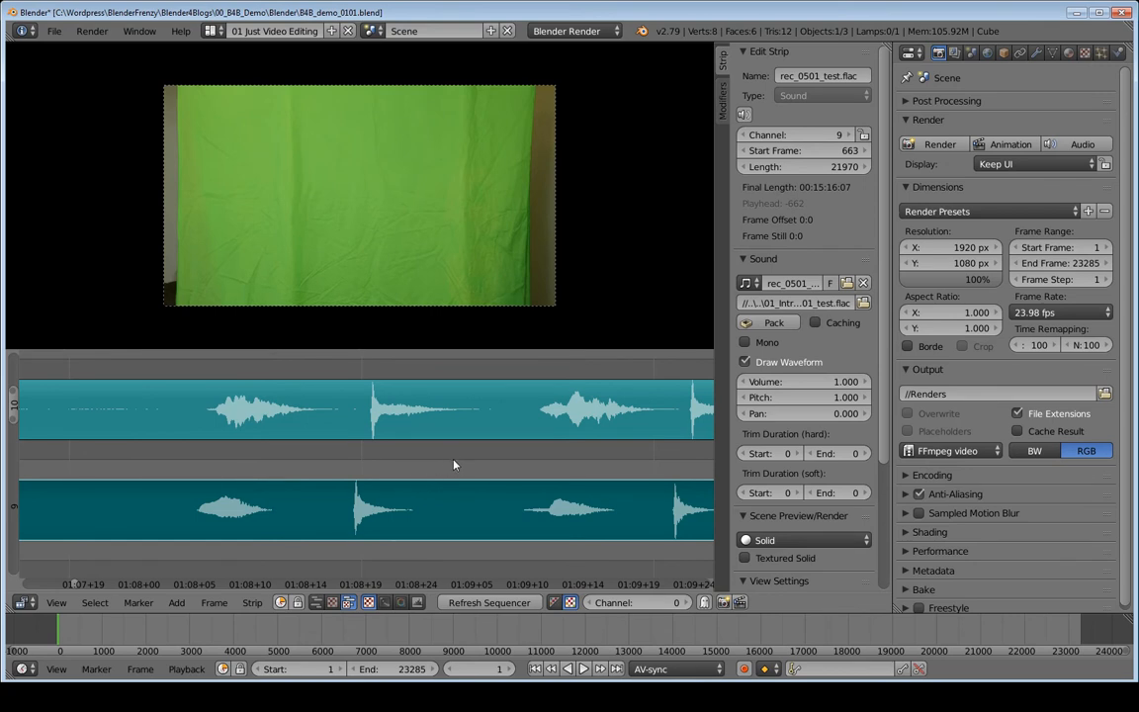
ctrl+middle_drag(459, 457, 453, 500)
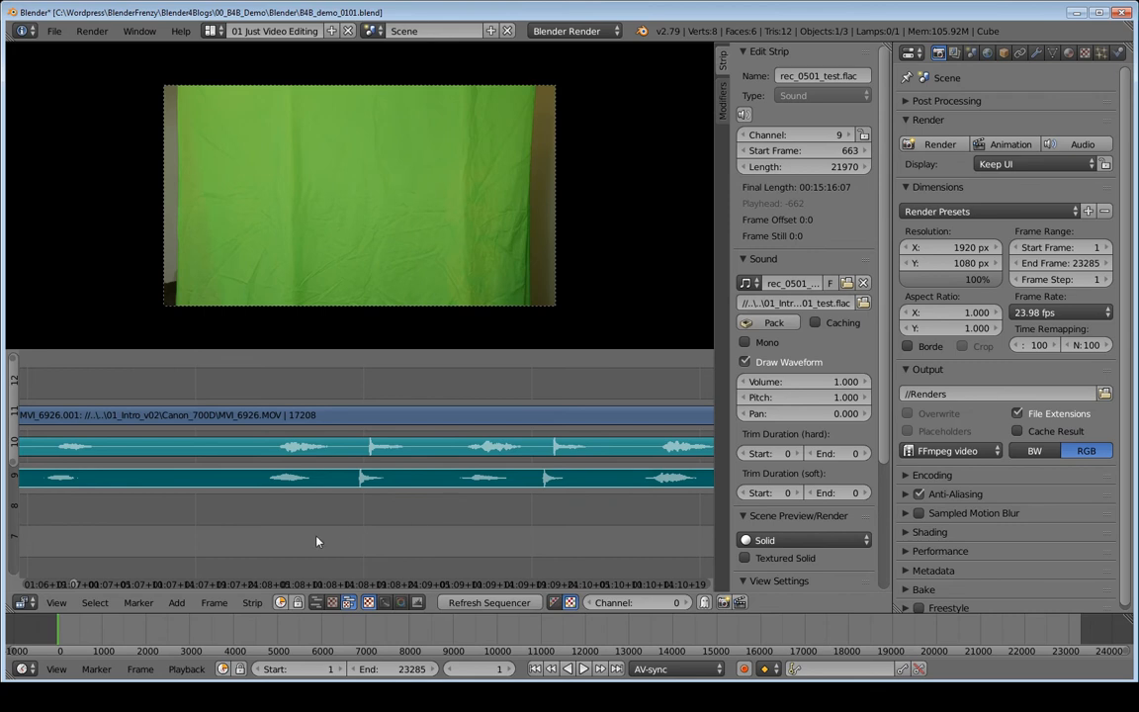
click(316, 541)
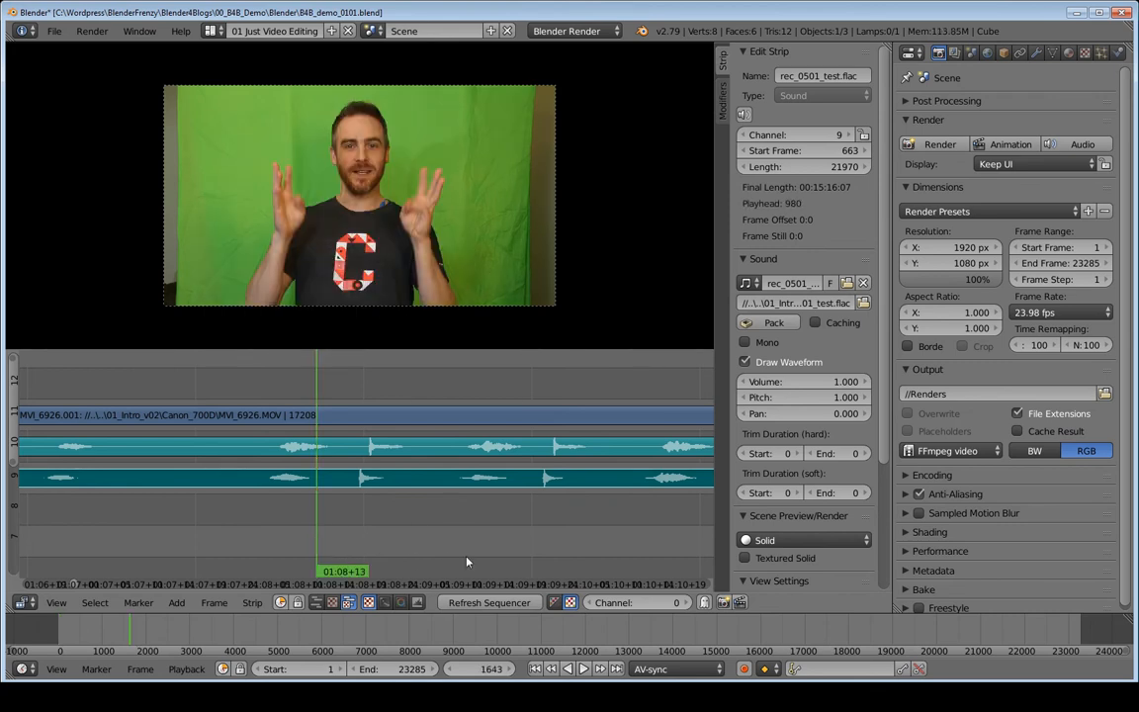
key(alt+a)
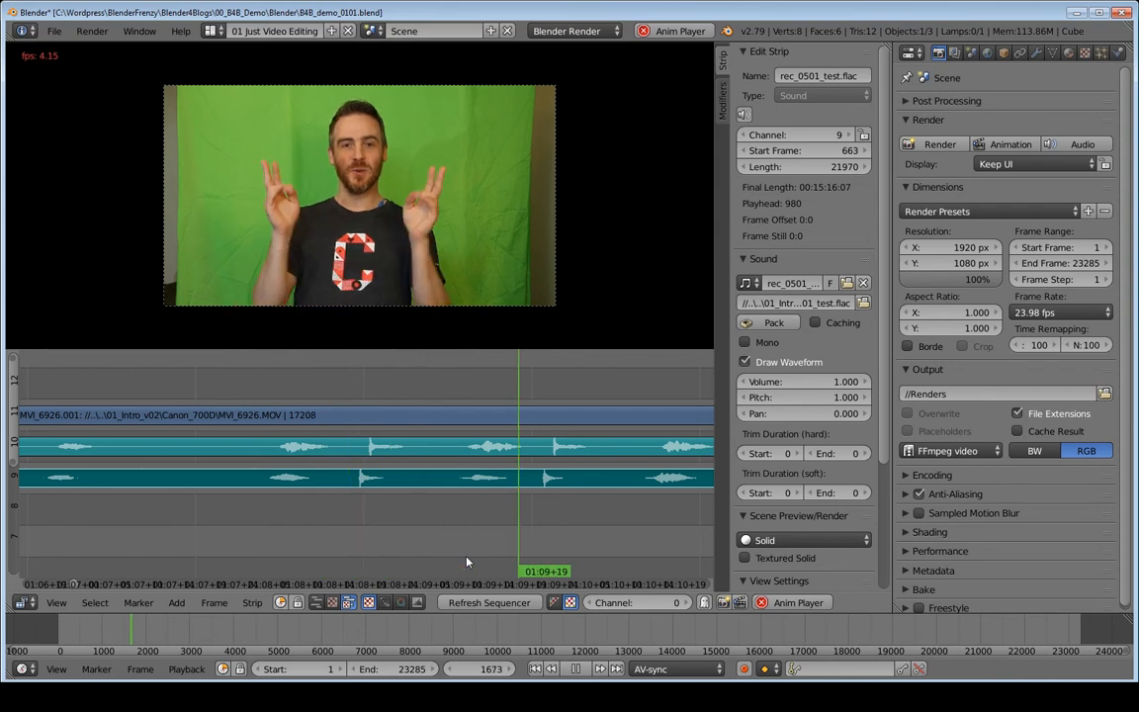
key(alt+a)
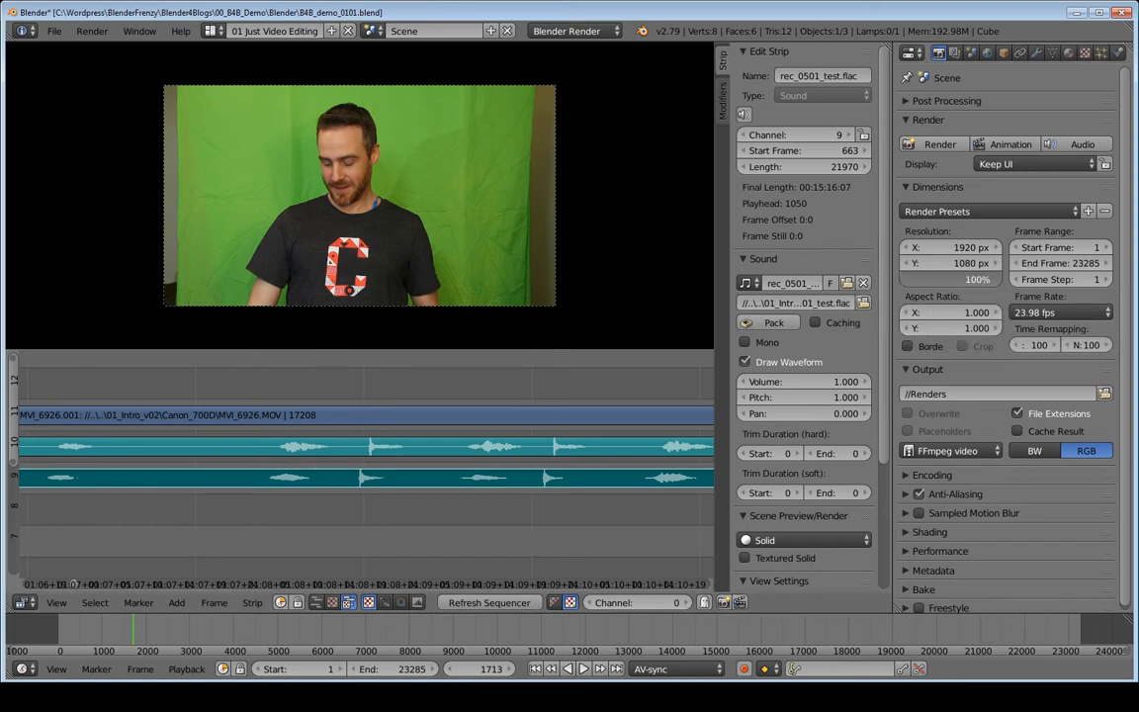
- Set the render resolution scale to 25%, correcting a mistyped 256
click(958, 280)
text(256)
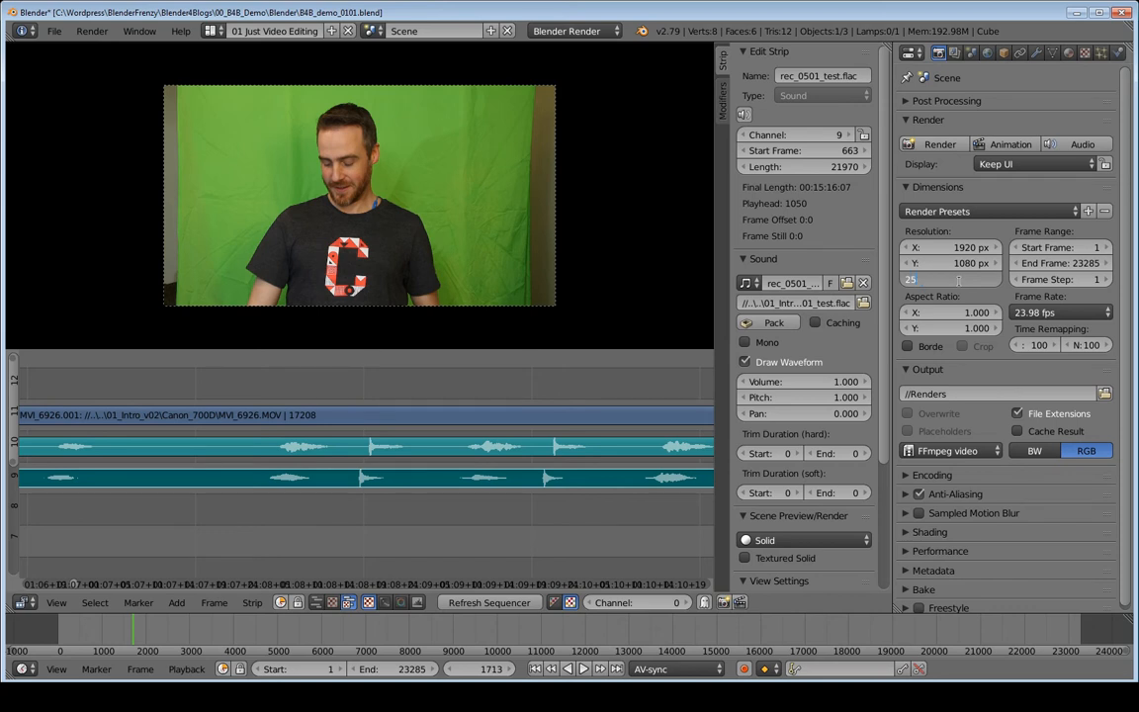
key(Return)
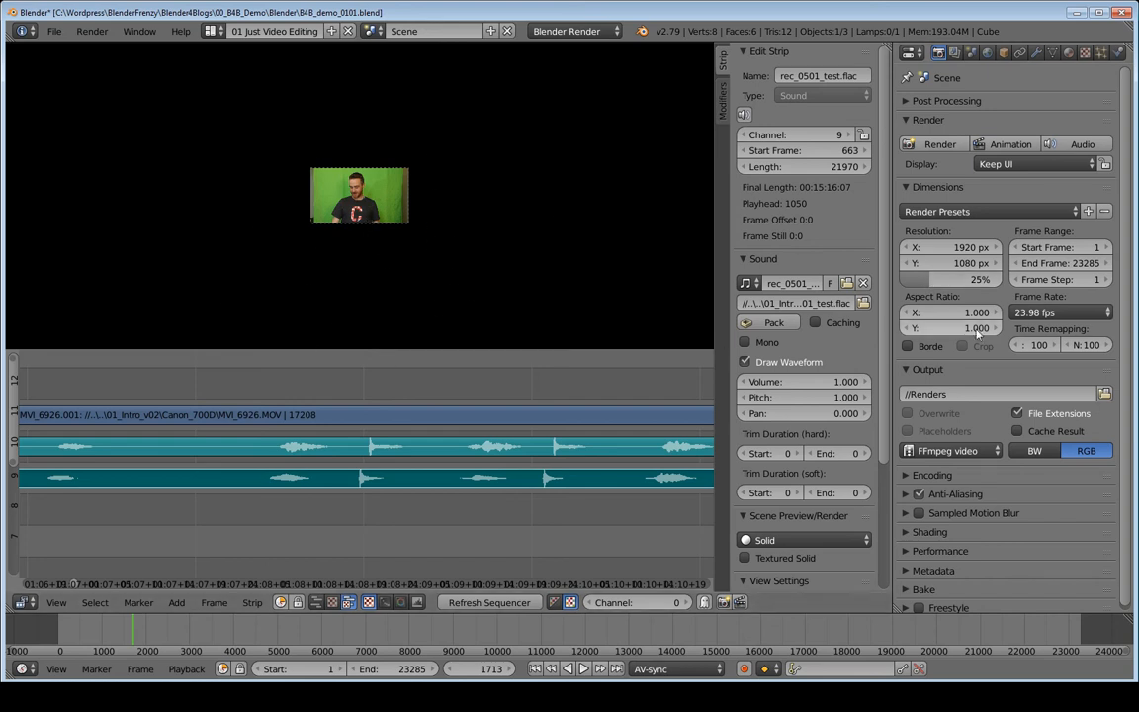
click(945, 281)
text(25)
key(Return)
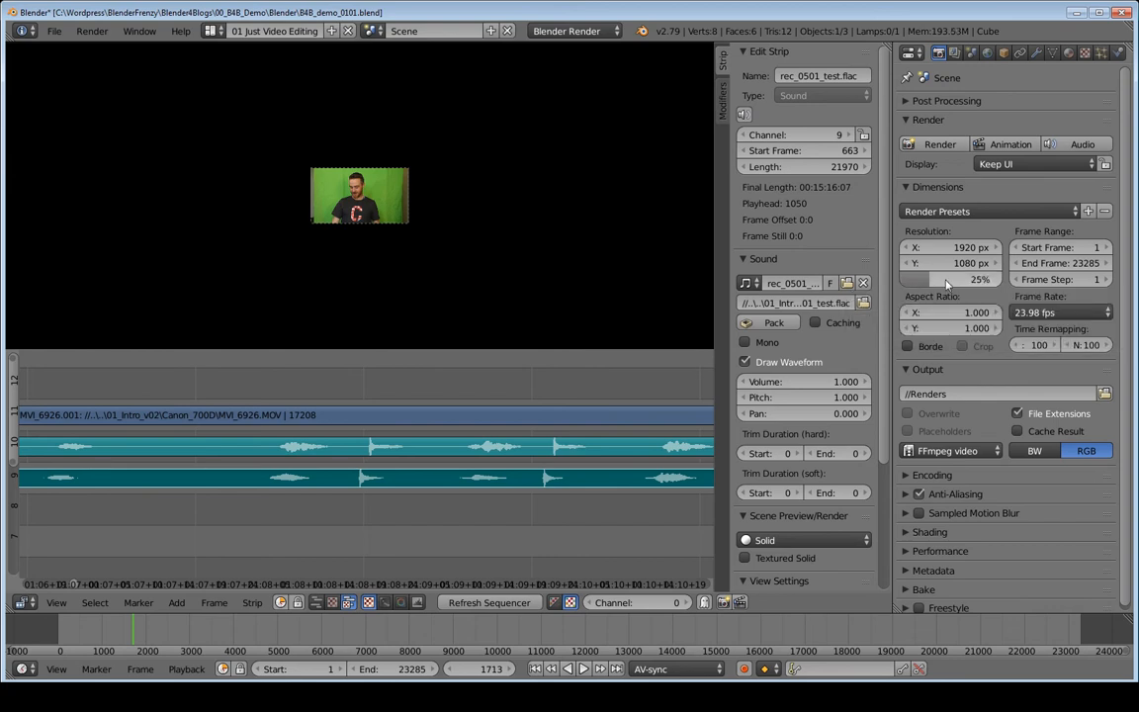
- Try the resolution scale at 100%, then settle back on 25%
click(946, 281)
text(100)
key(Return)
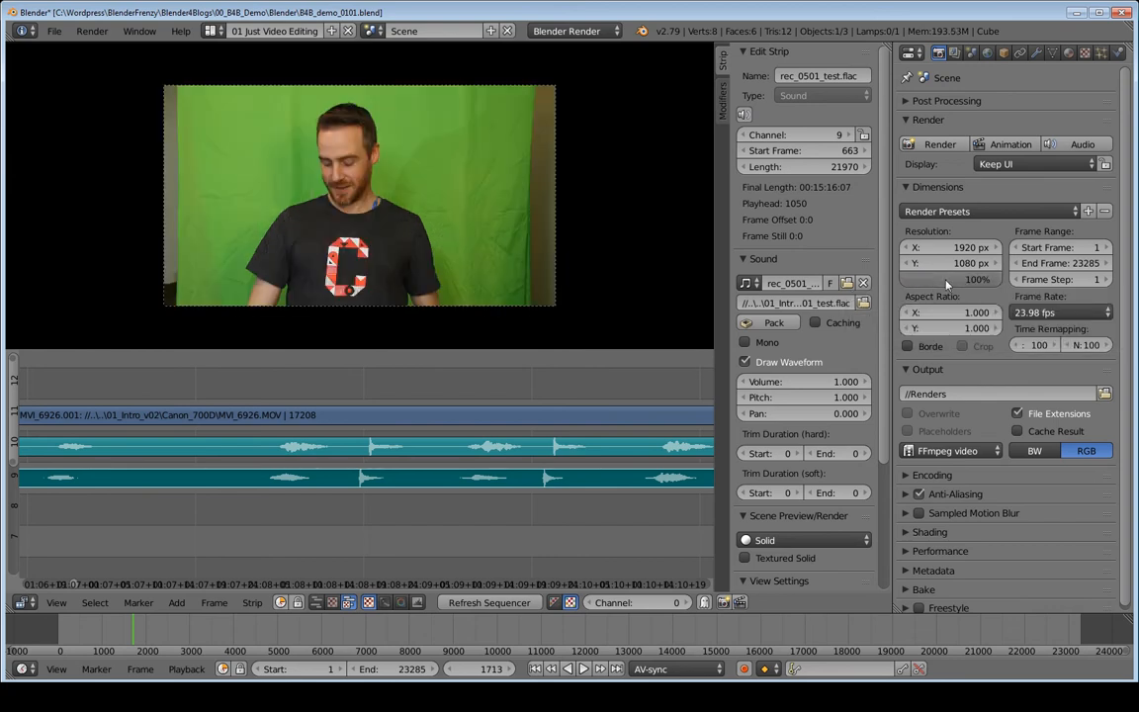
click(946, 283)
text(25)
key(Return)
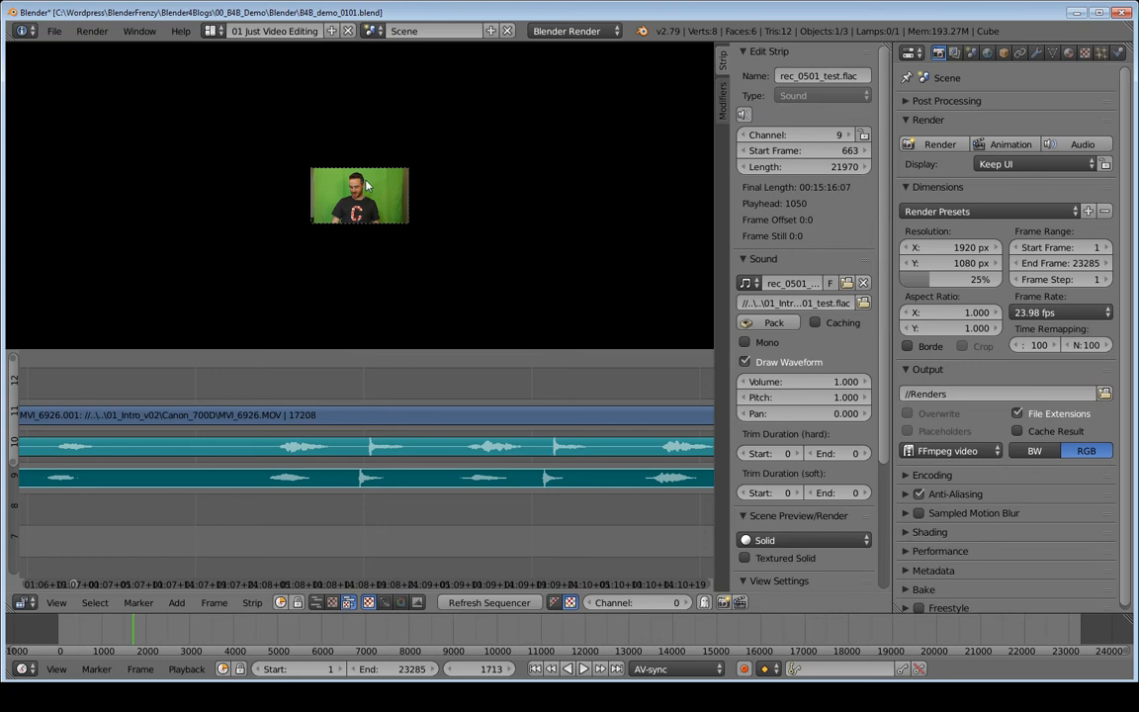
scroll(356, 202, up, 2)
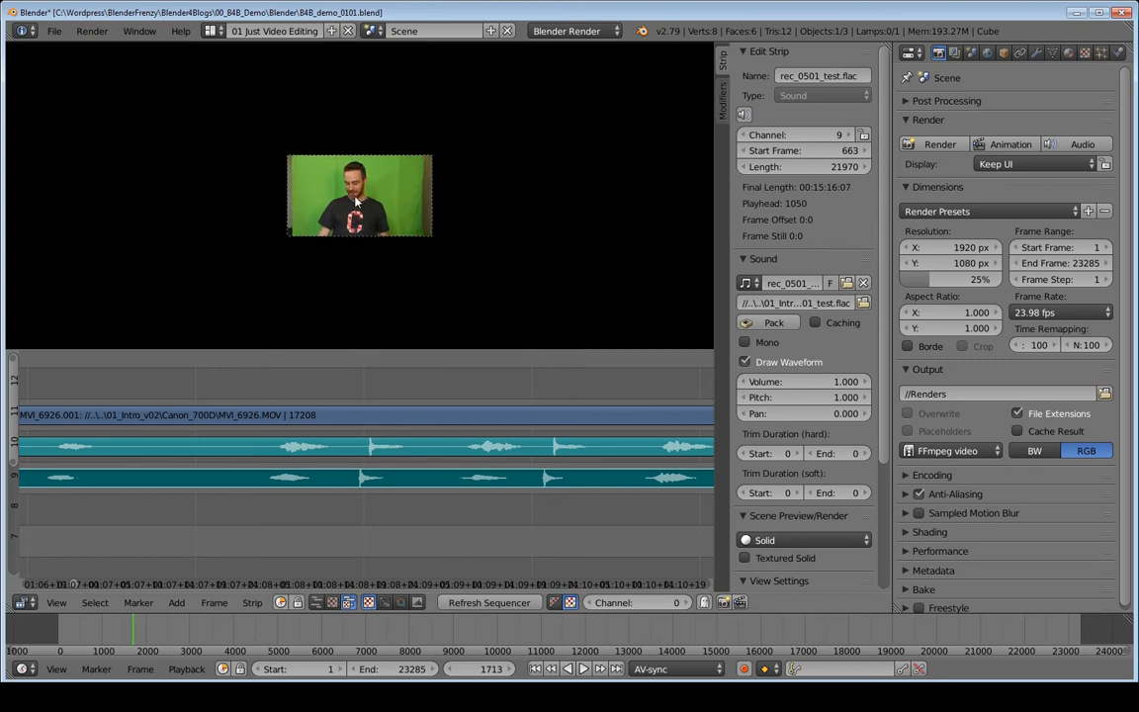
scroll(356, 201, up, 6)
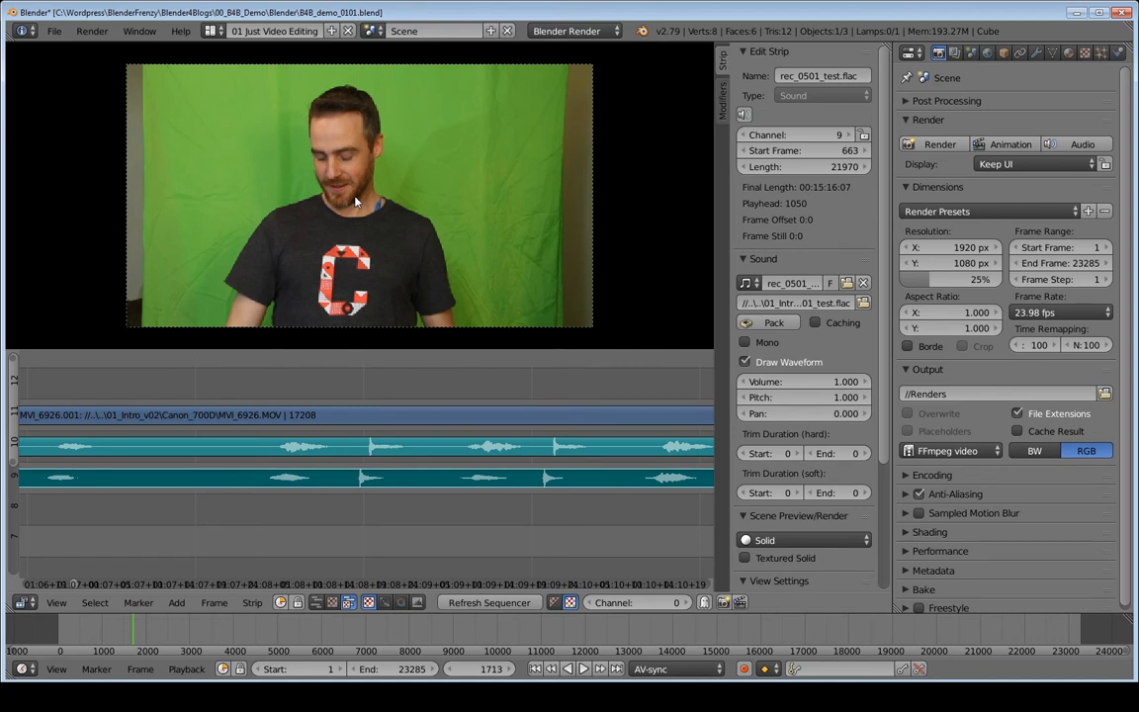
click(212, 538)
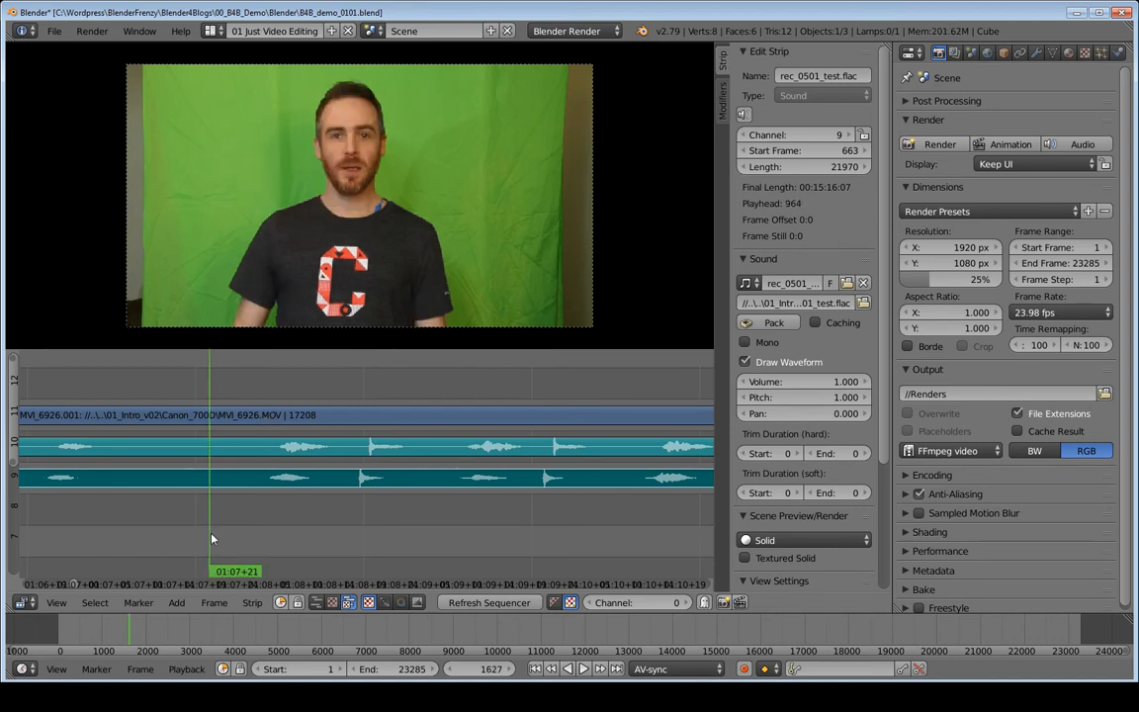
key(alt+a)
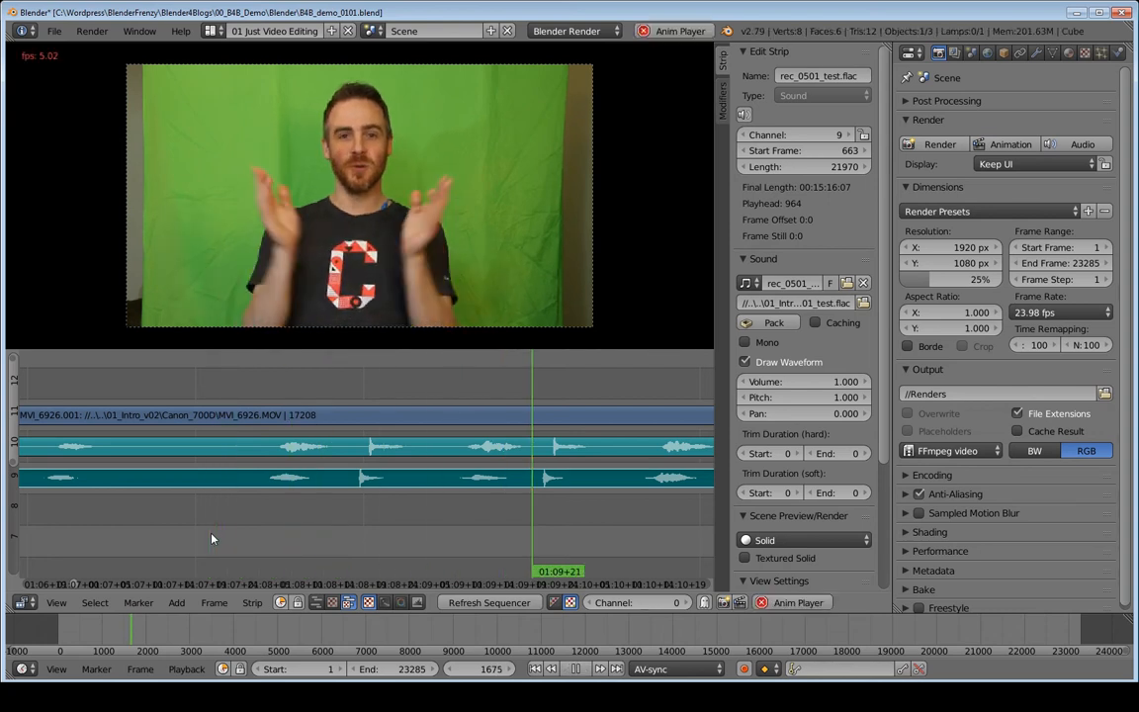
key(alt+a)
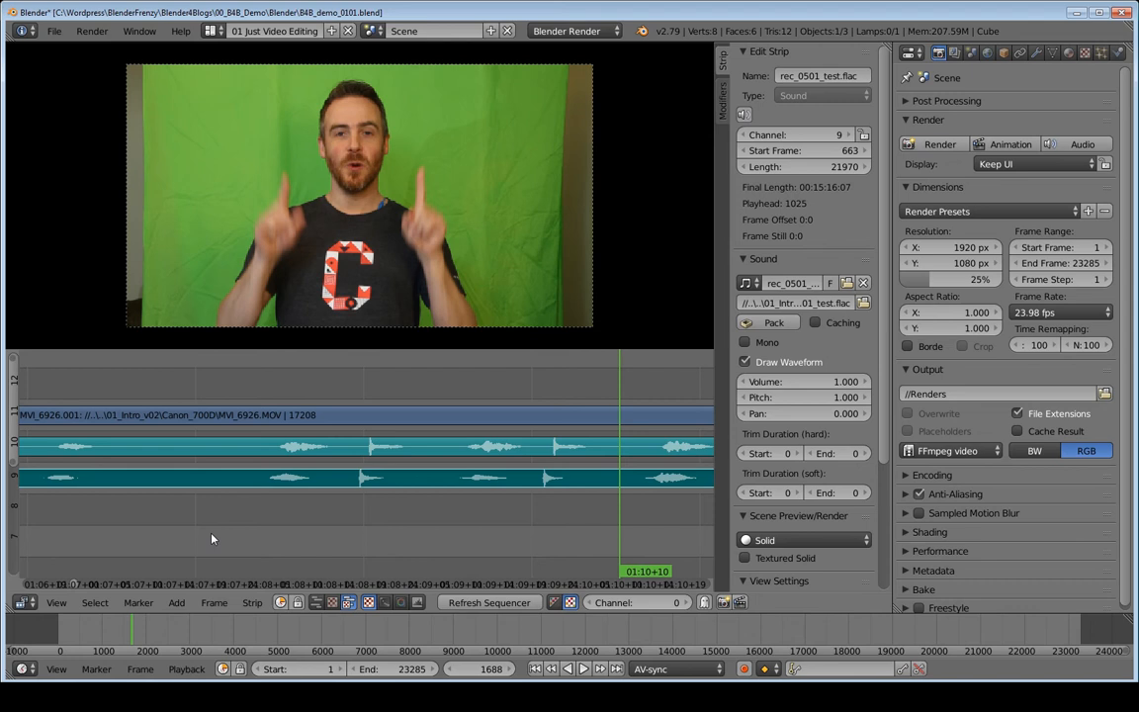
click(211, 538)
key(alt+a)
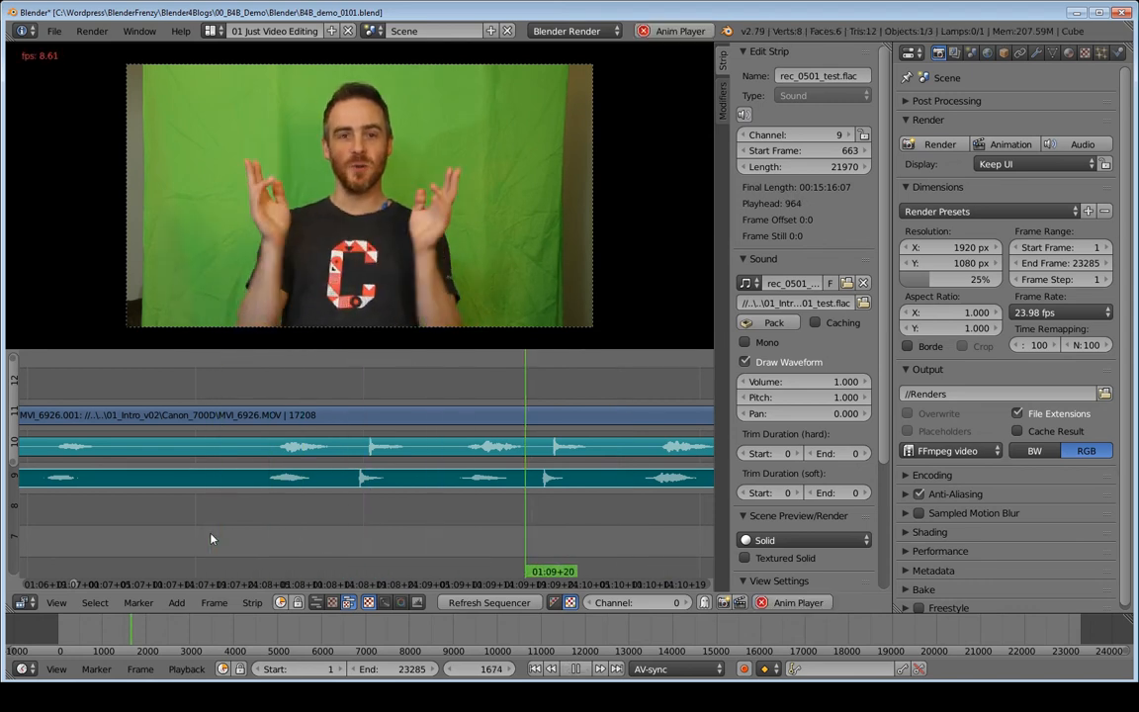
key(alt+a)
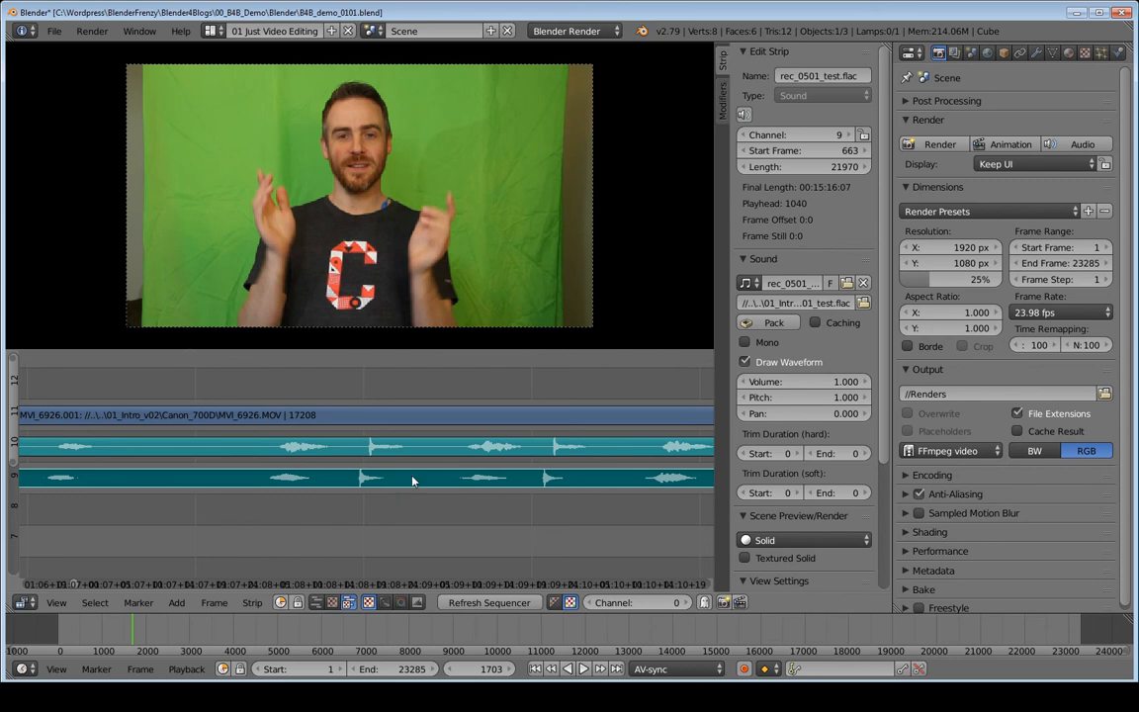
middle_drag(615, 495, 440, 504)
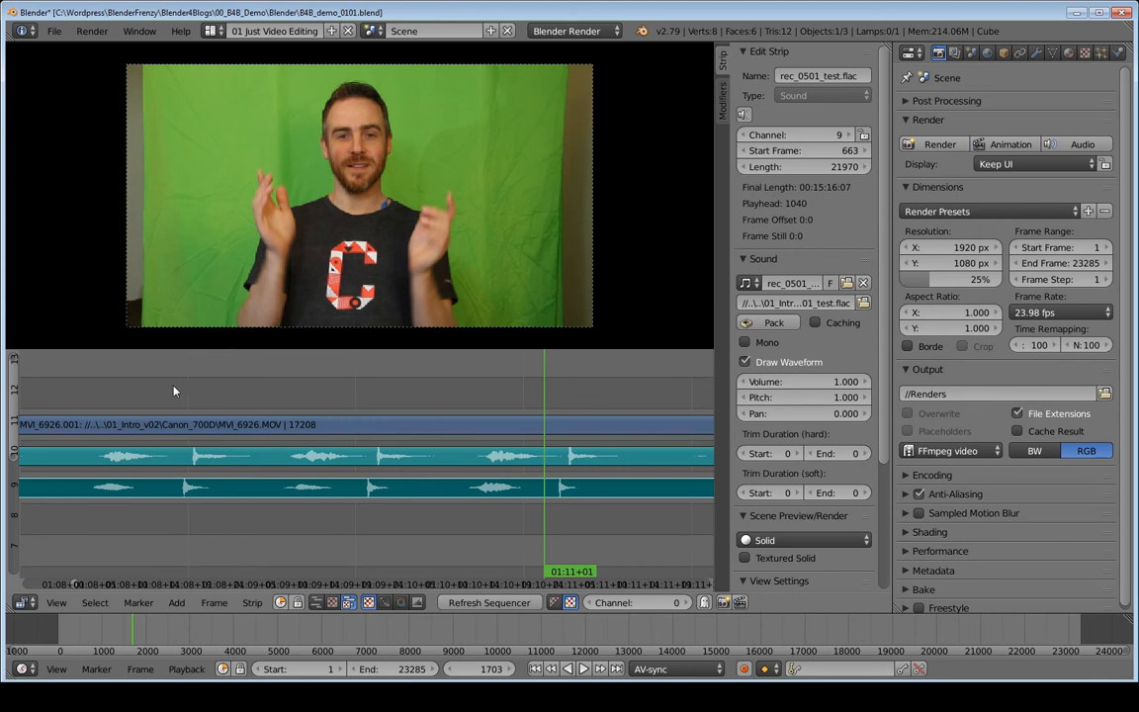
- Nudge the rec_0501_test.flac strip one frame later to 664 against a clap peak and replay to verify
click(214, 381)
key(alt+a)
drag(294, 380, 369, 376)
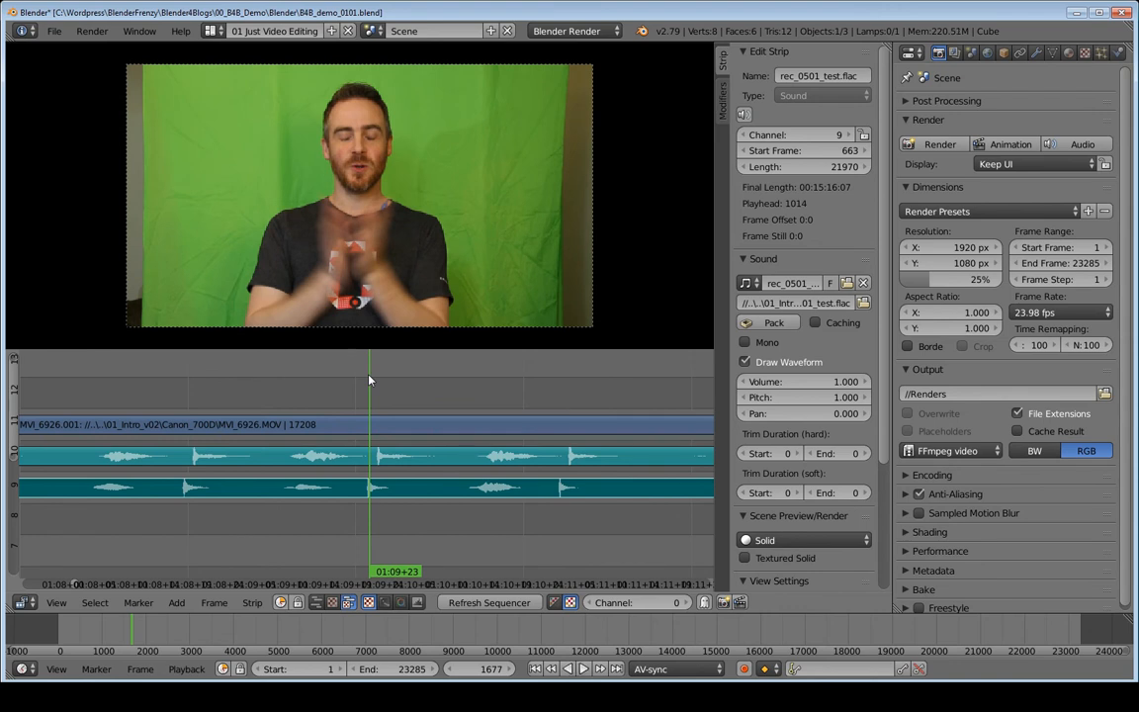
key(g)
click(413, 501)
drag(372, 408, 137, 408)
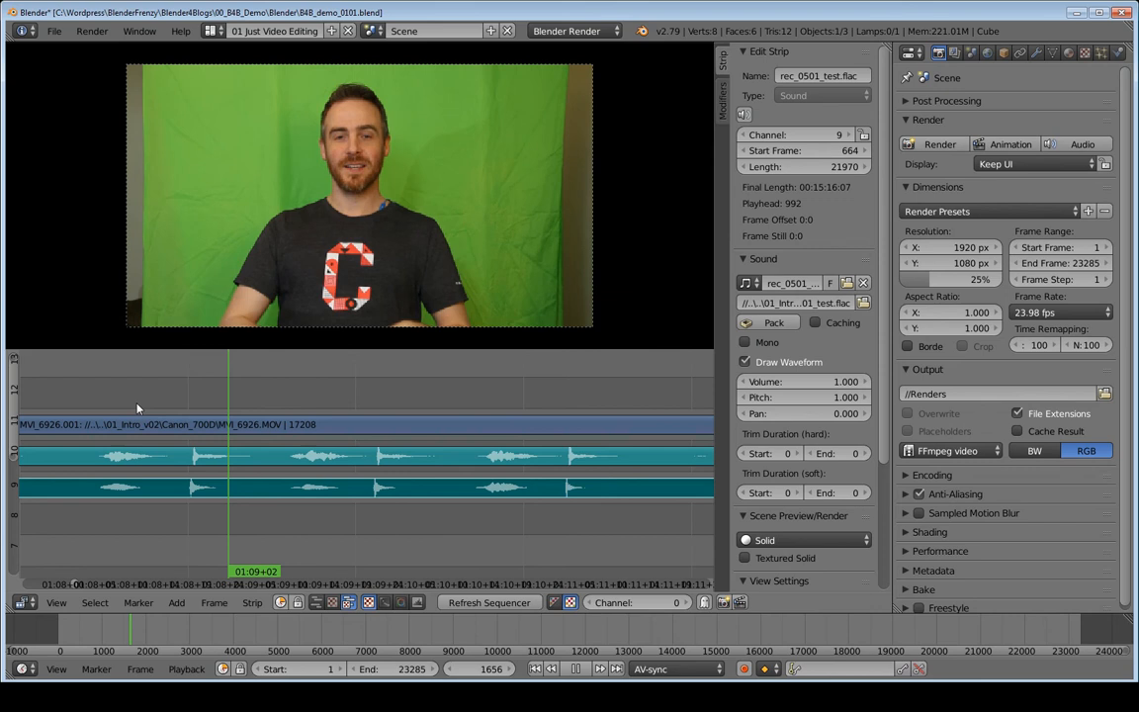
key(alt+a)
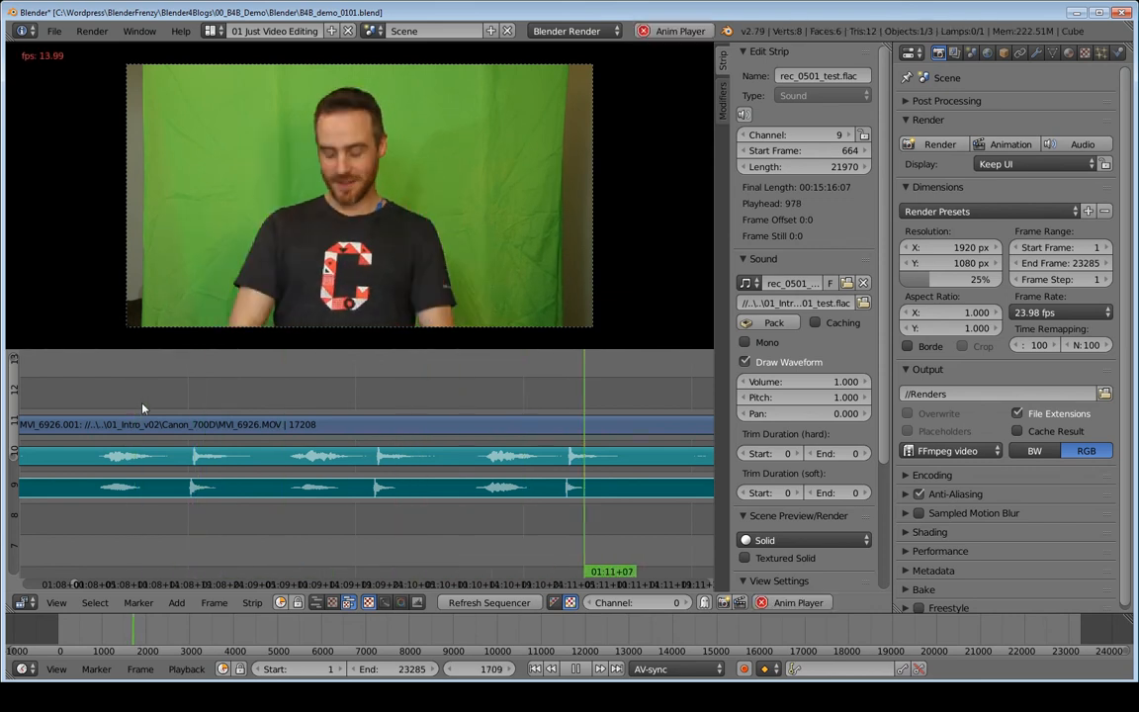
key(alt+a)
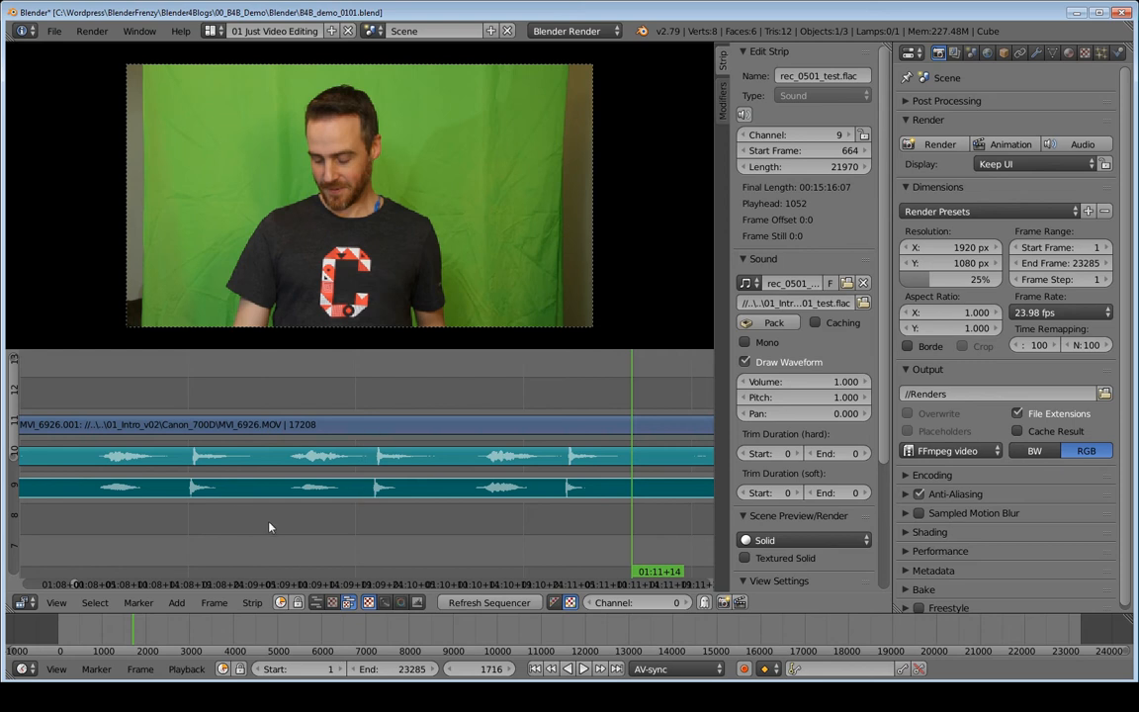
- Mute the channel 10 MVI_6926.MOV camera sound and play from frame 1641 to listen for sync
right_click(312, 451)
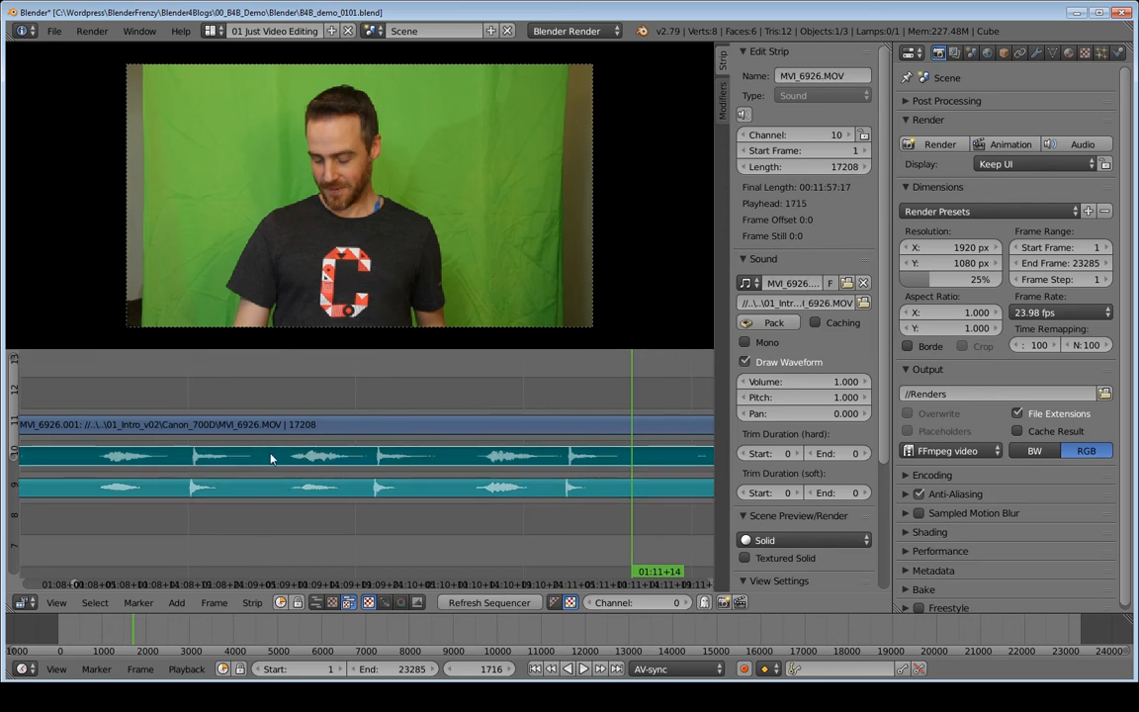
key(h)
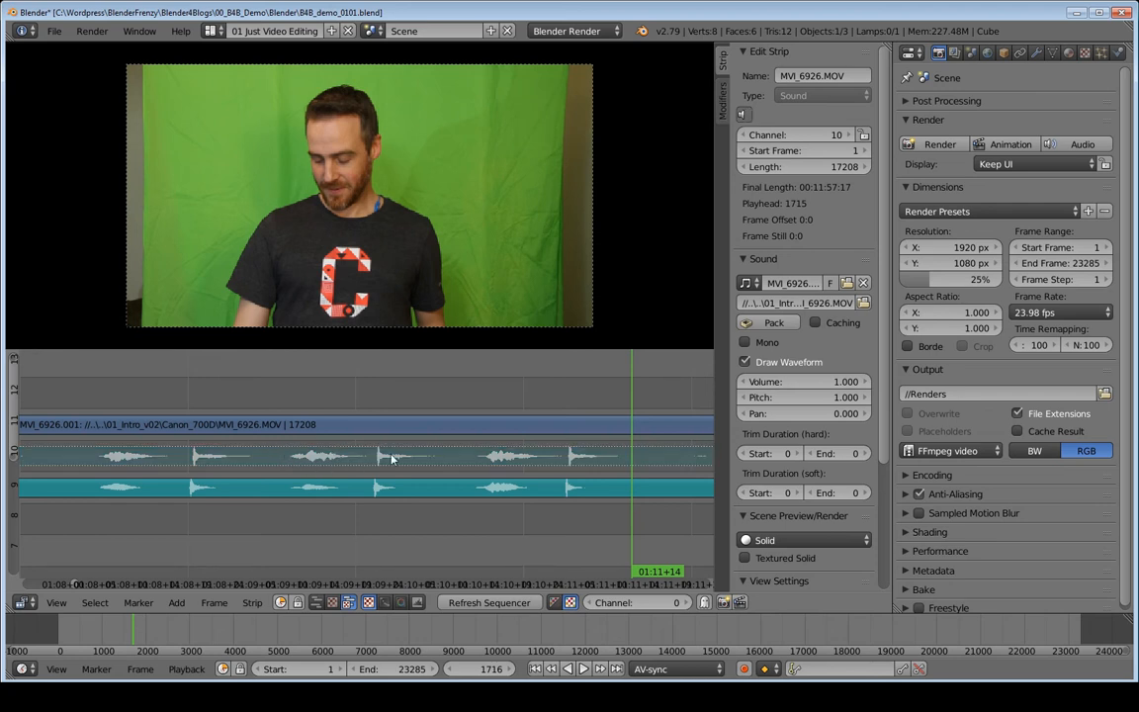
click(125, 392)
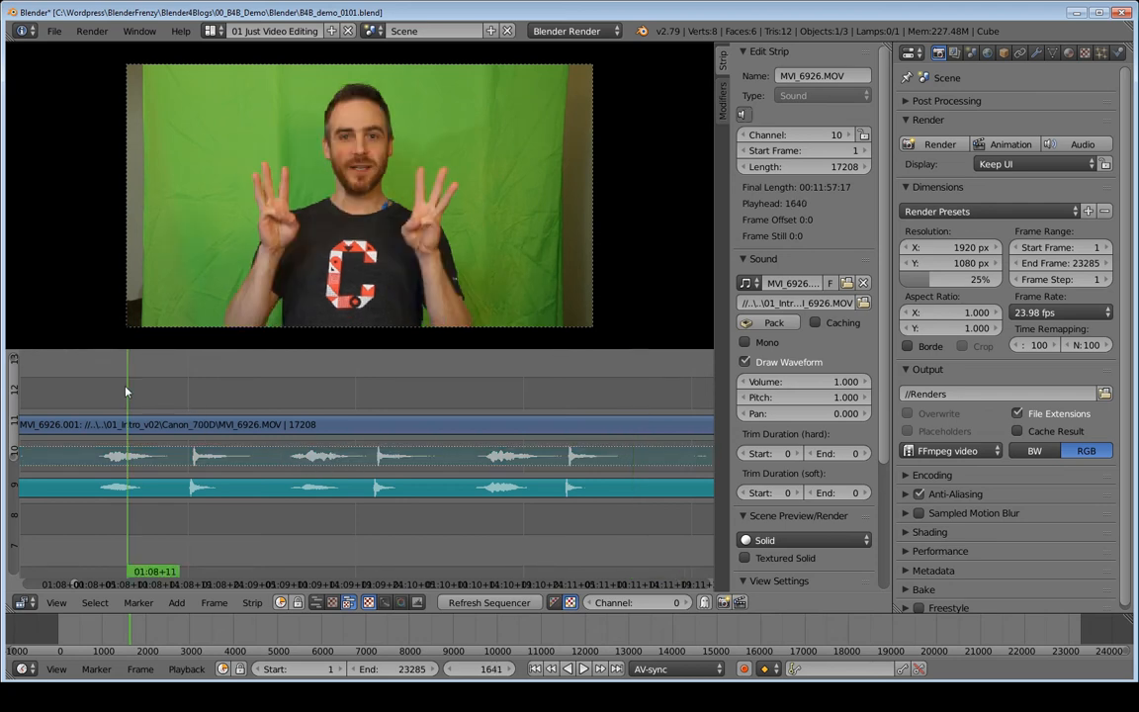
key(alt+a)
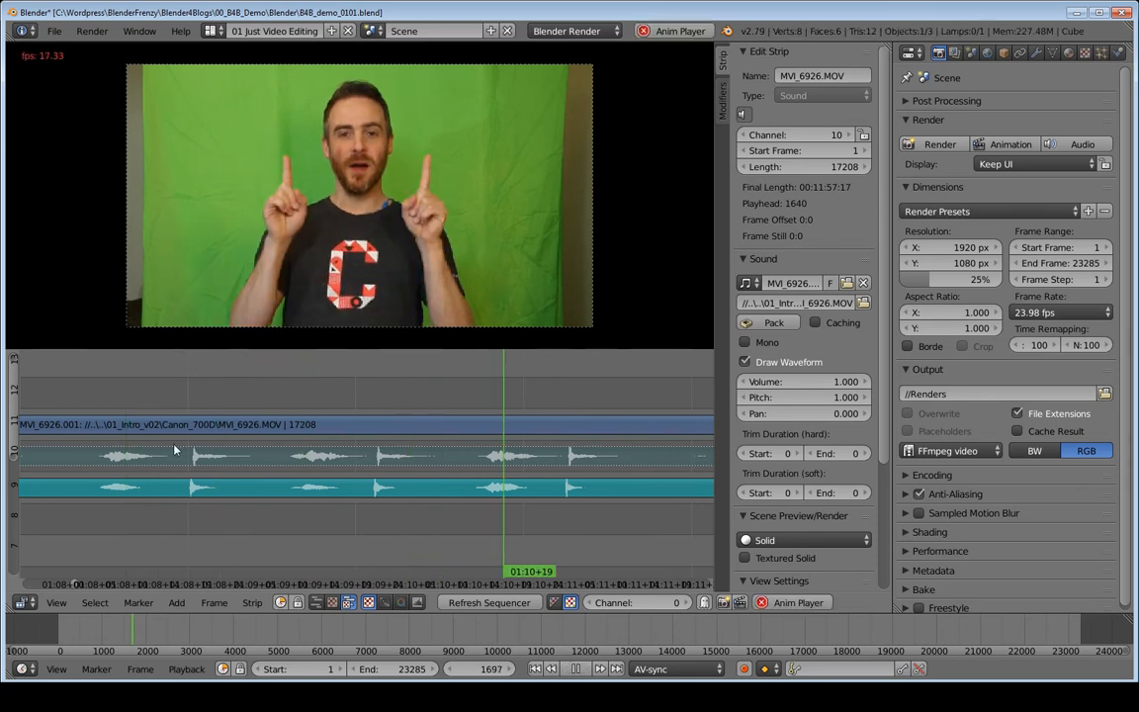
key(alt+a)
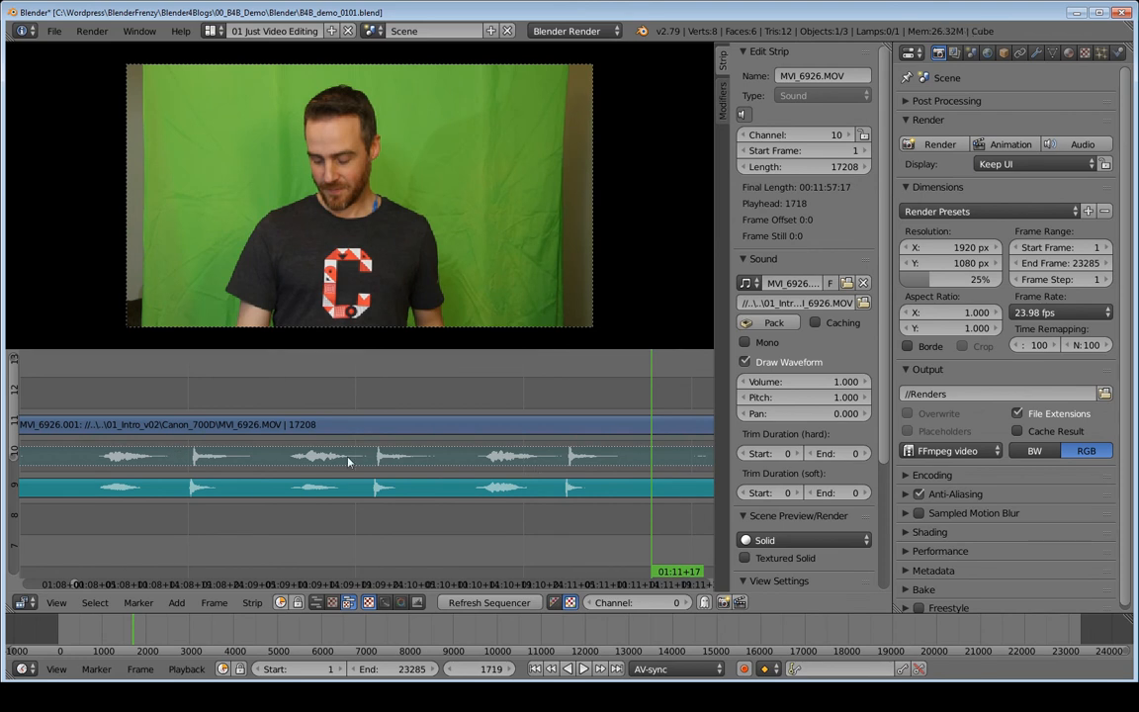
- Toggle the channel 10 camera sound back on and replay the clap section for comparison
click(348, 460)
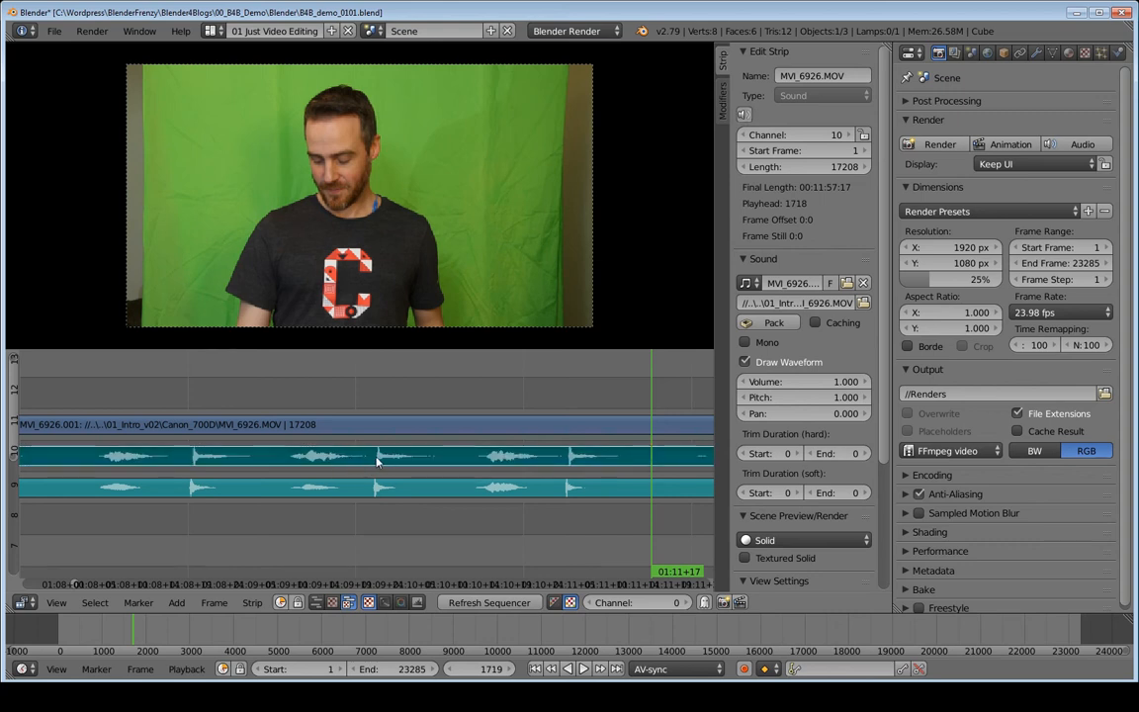
key(g)
click(376, 461)
click(179, 388)
key(alt+a)
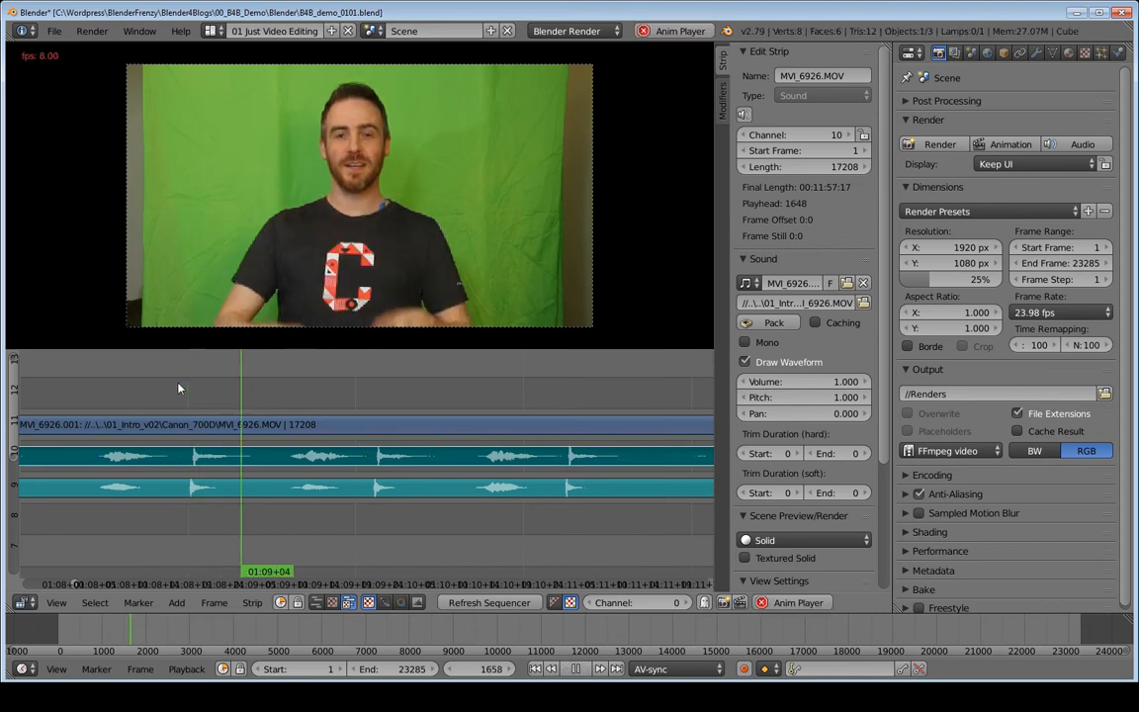
key(alt+a)
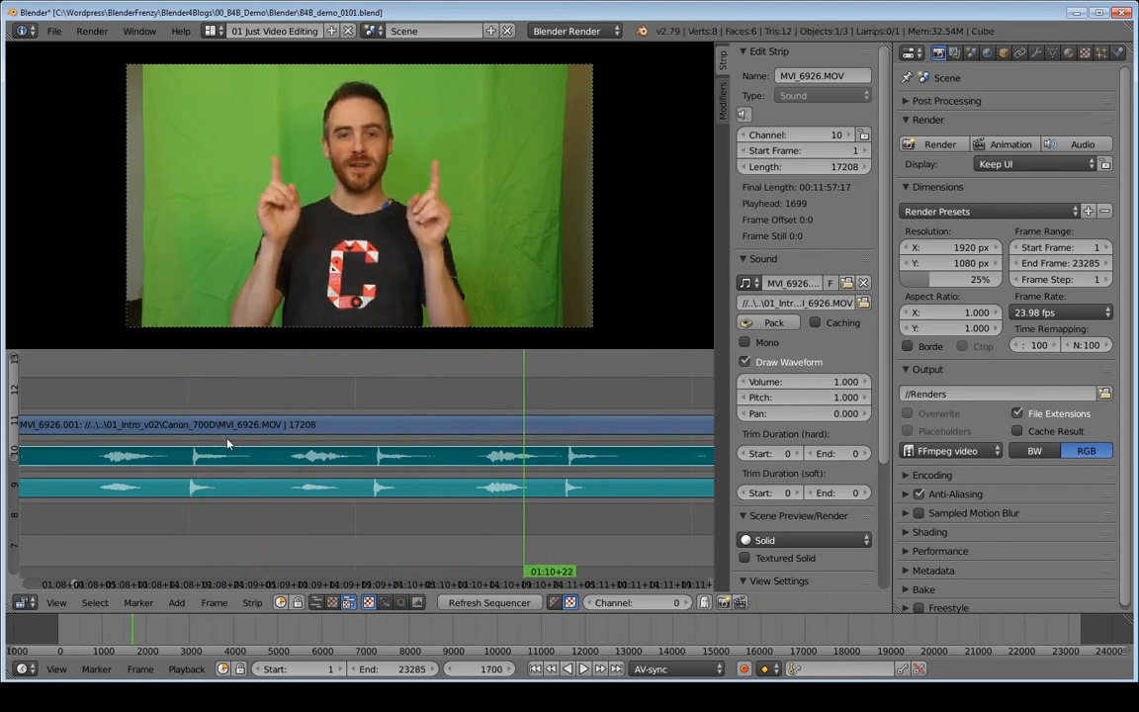
- Mute the camera sound again, play with only the separate audio, and show all strips
key(g)
key(alt+a)
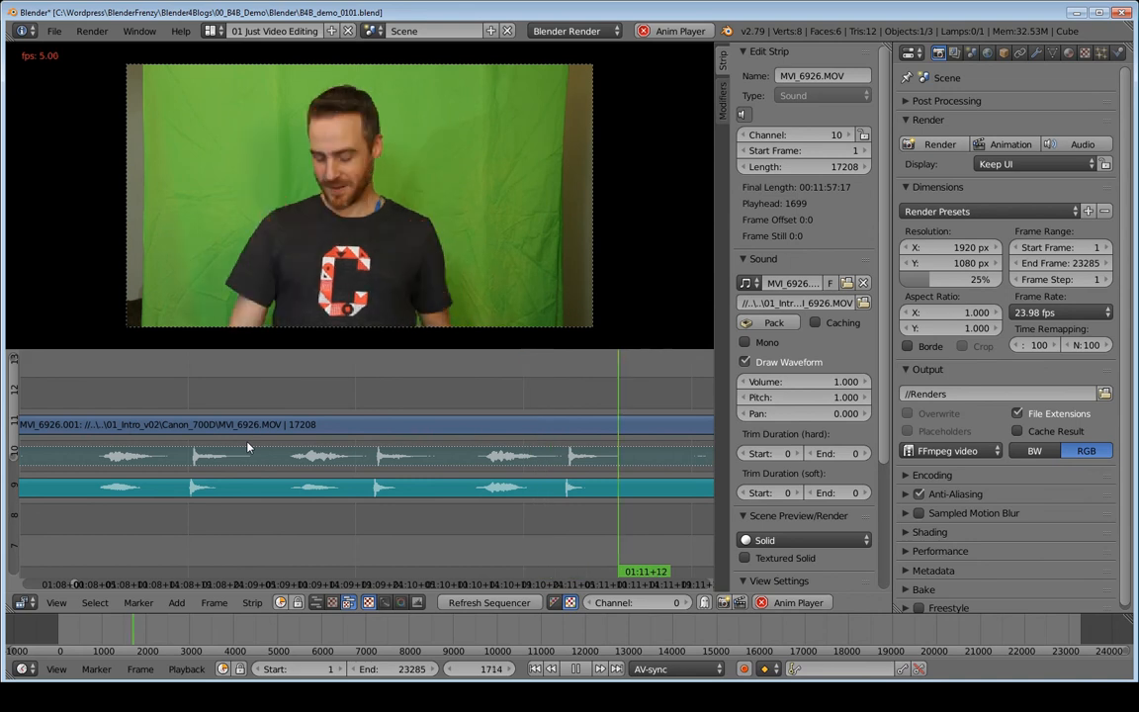
key(alt+a)
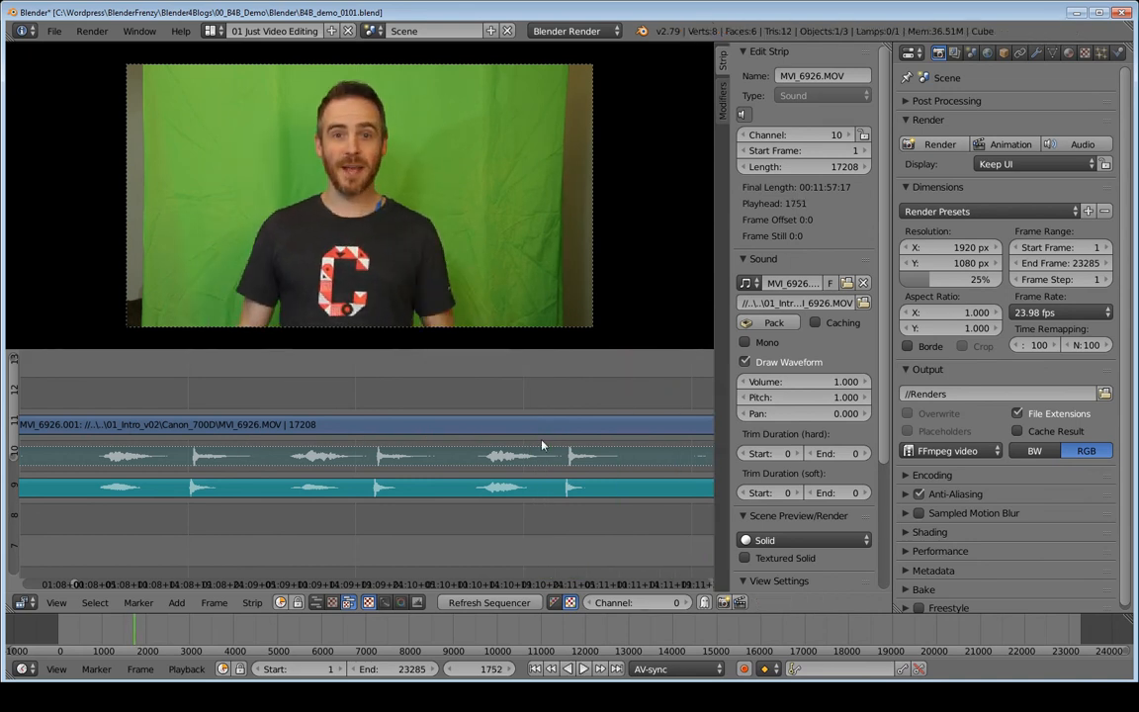
key(Home)
- Center the strips and spot-check sync at two points in the first clip, around frame 4896
middle_drag(322, 455, 319, 501)
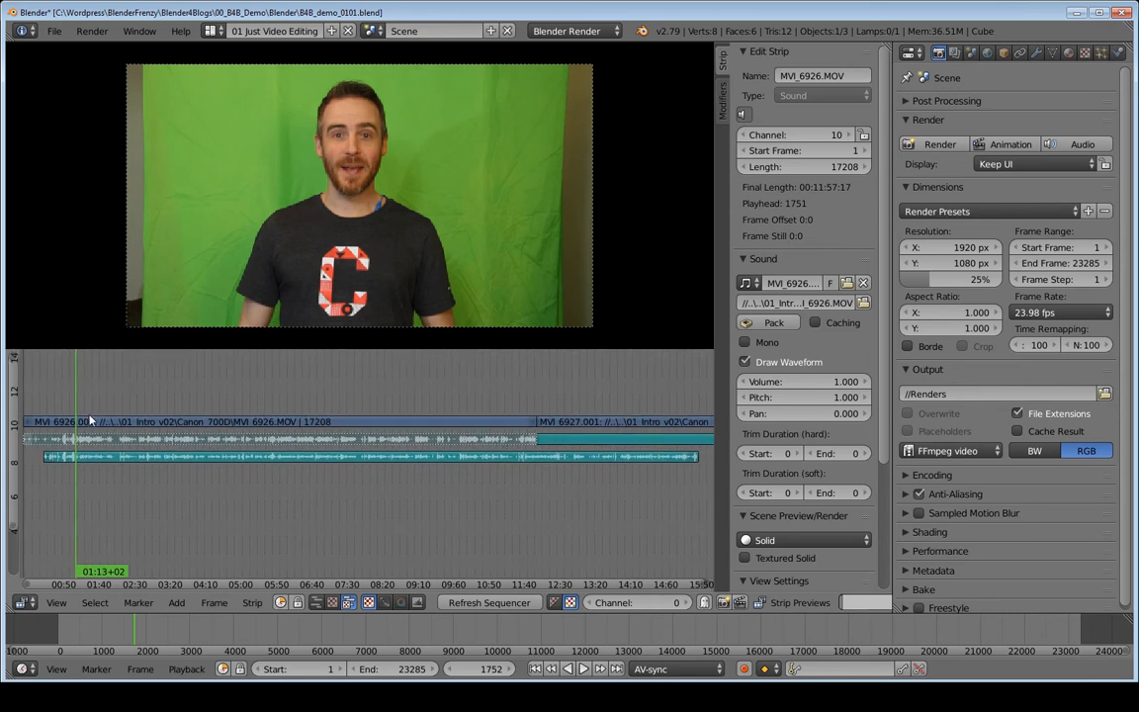
click(170, 394)
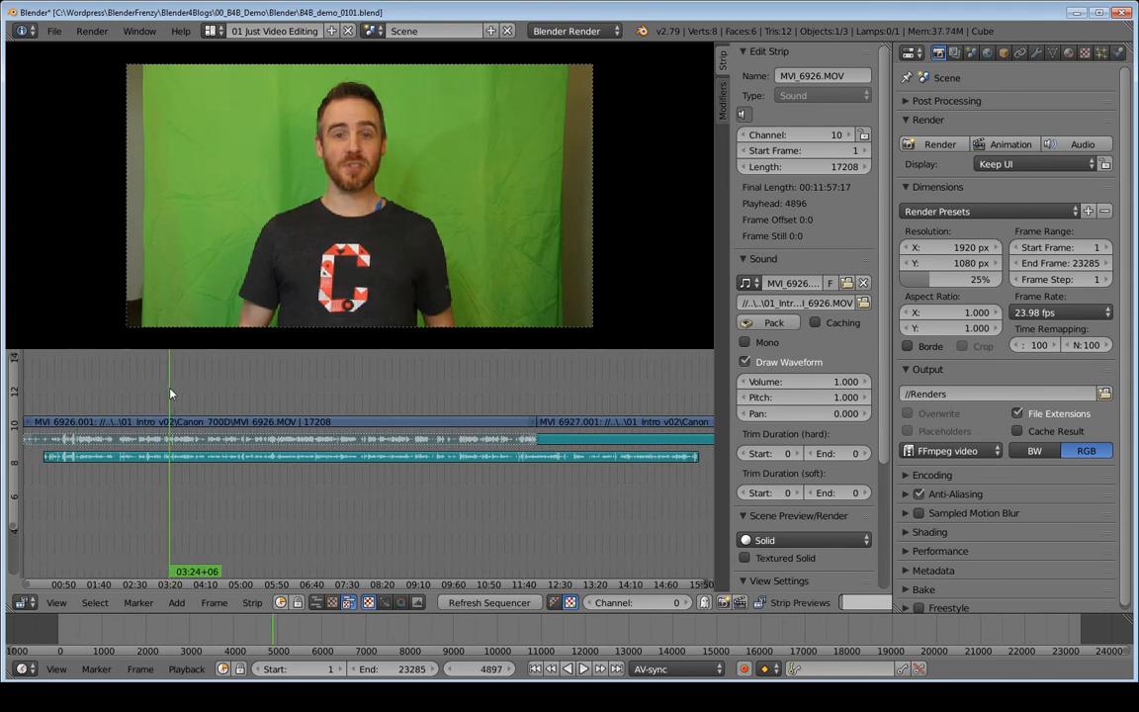
key(alt+a)
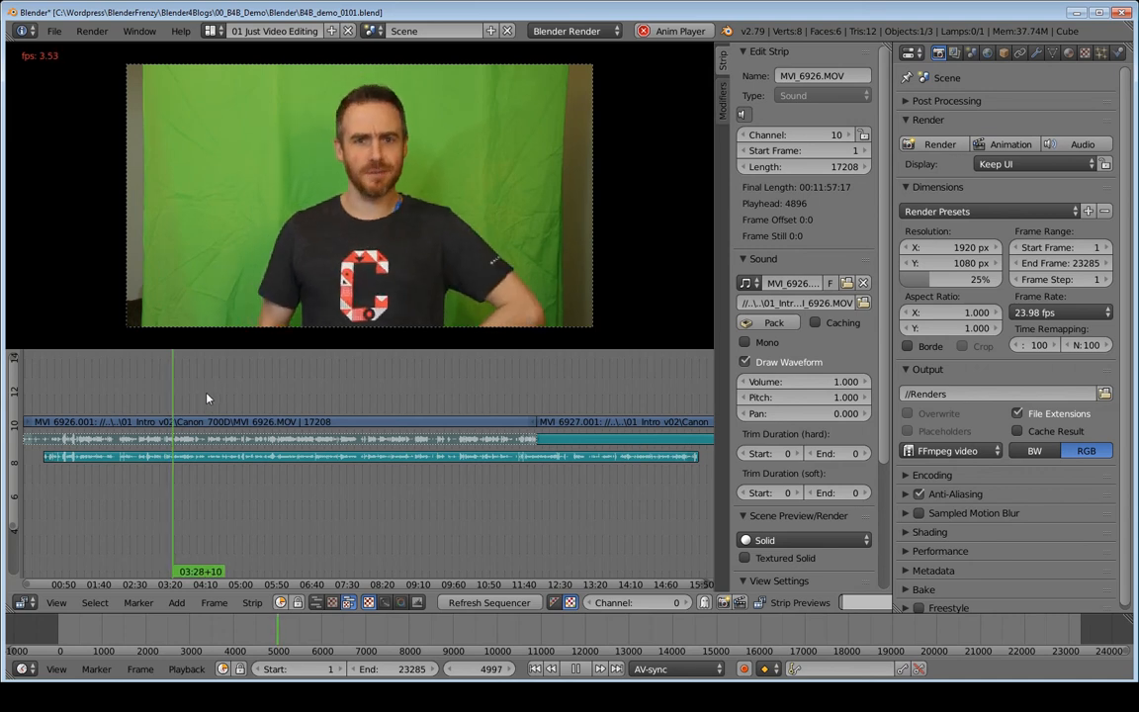
key(alt+a)
click(309, 403)
key(alt+a)
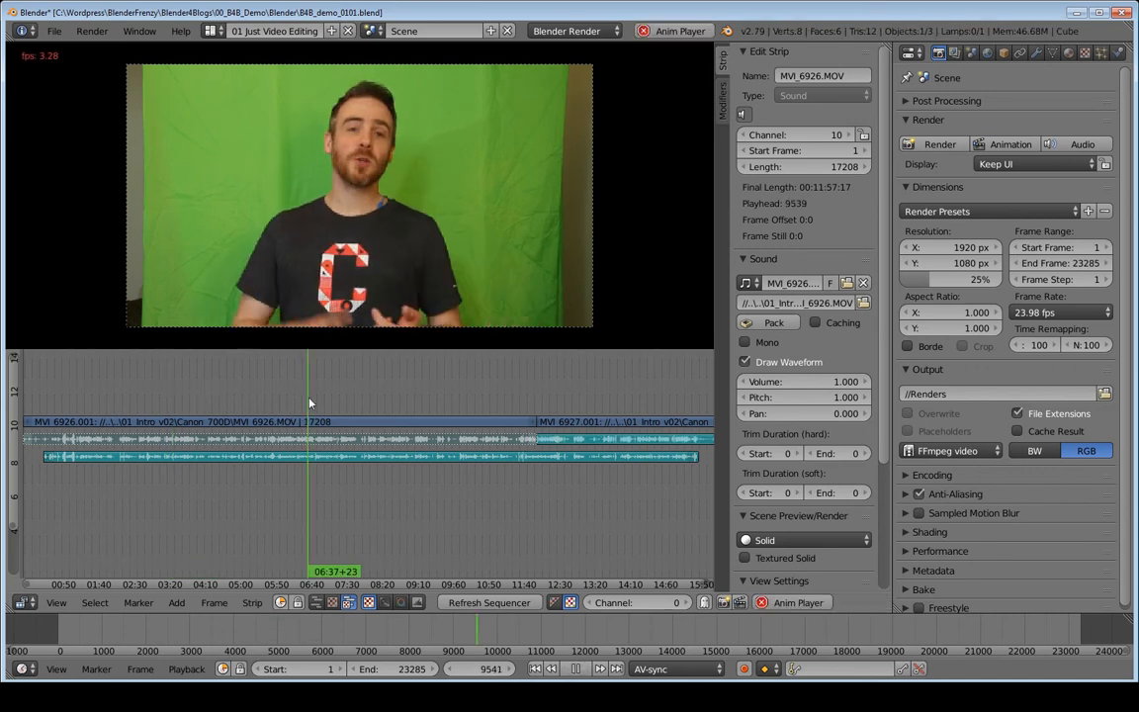
key(alt+a)
- Spot-check sync from about nine minutes through 09:41 and 10:10 near the first clip's end
click(417, 409)
key(alt+a)
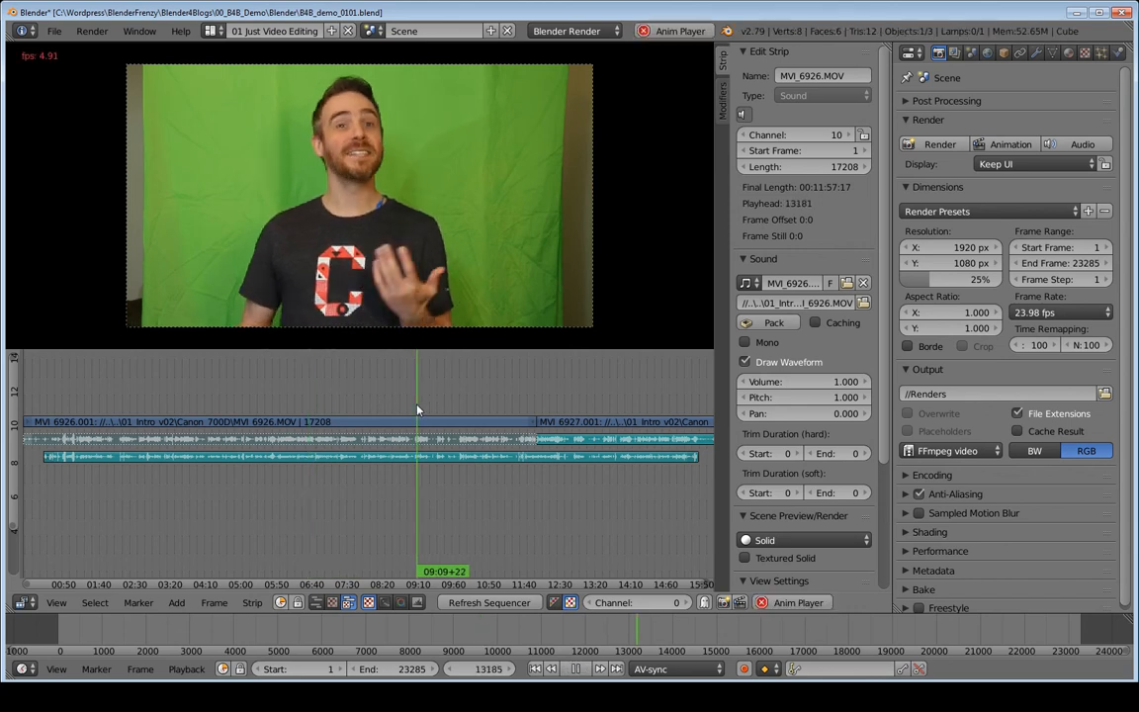
key(alt+a)
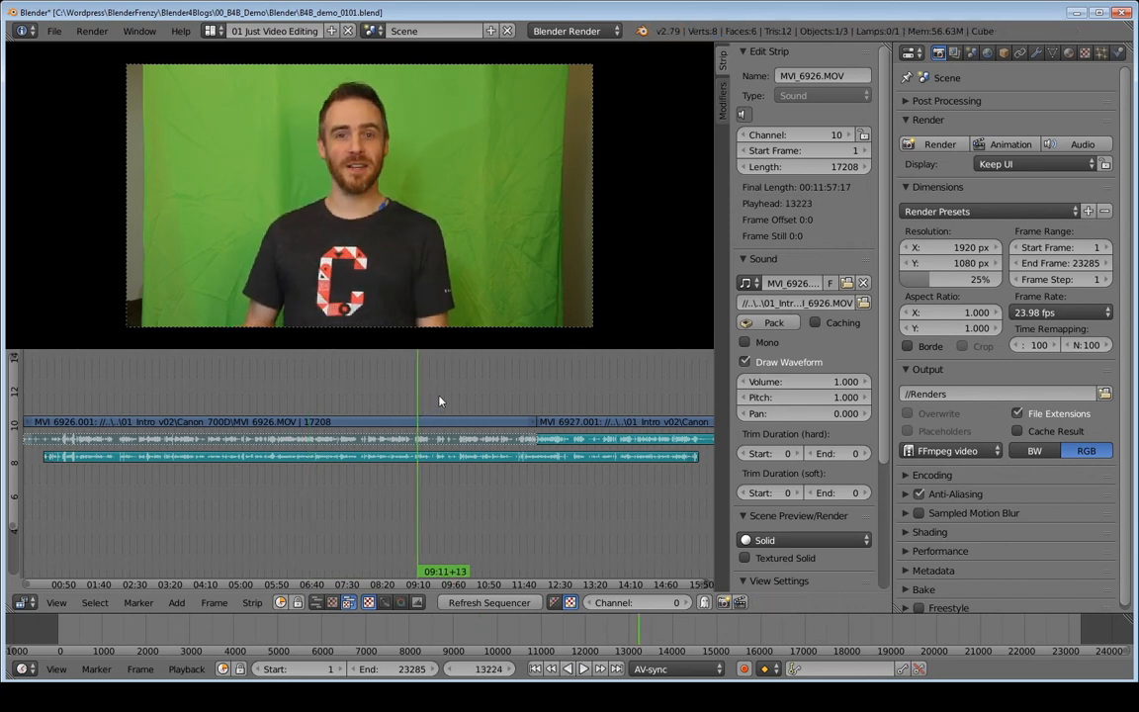
click(440, 400)
key(alt+a)
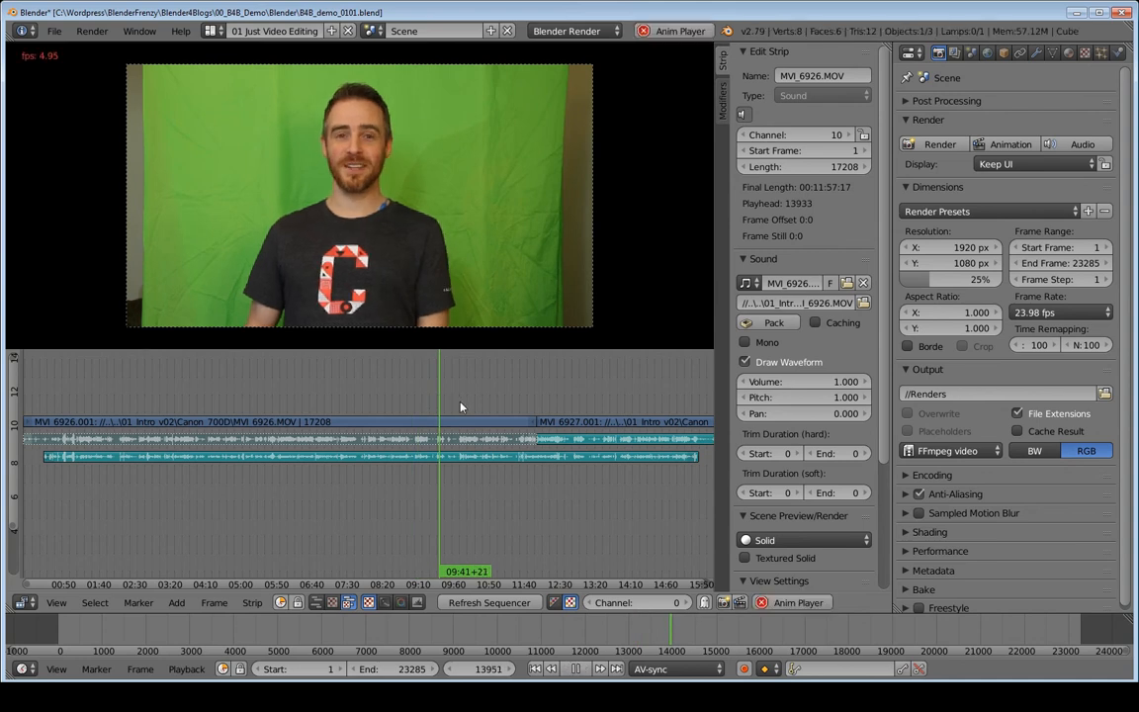
click(460, 407)
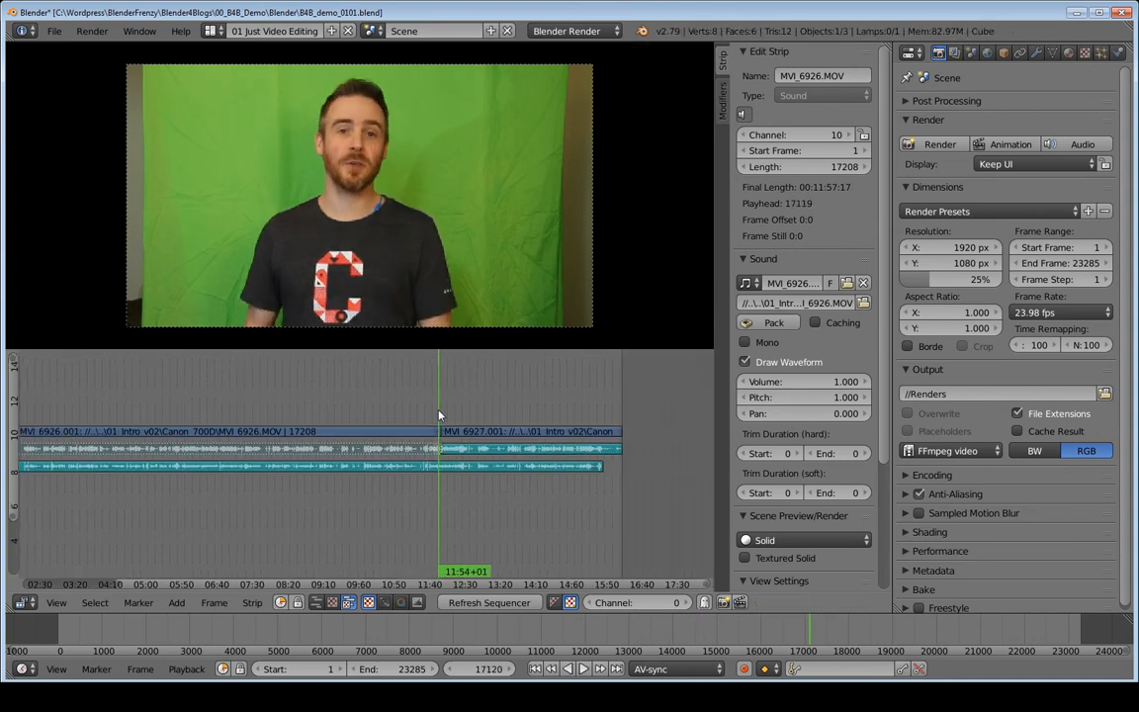
key(alt+a)
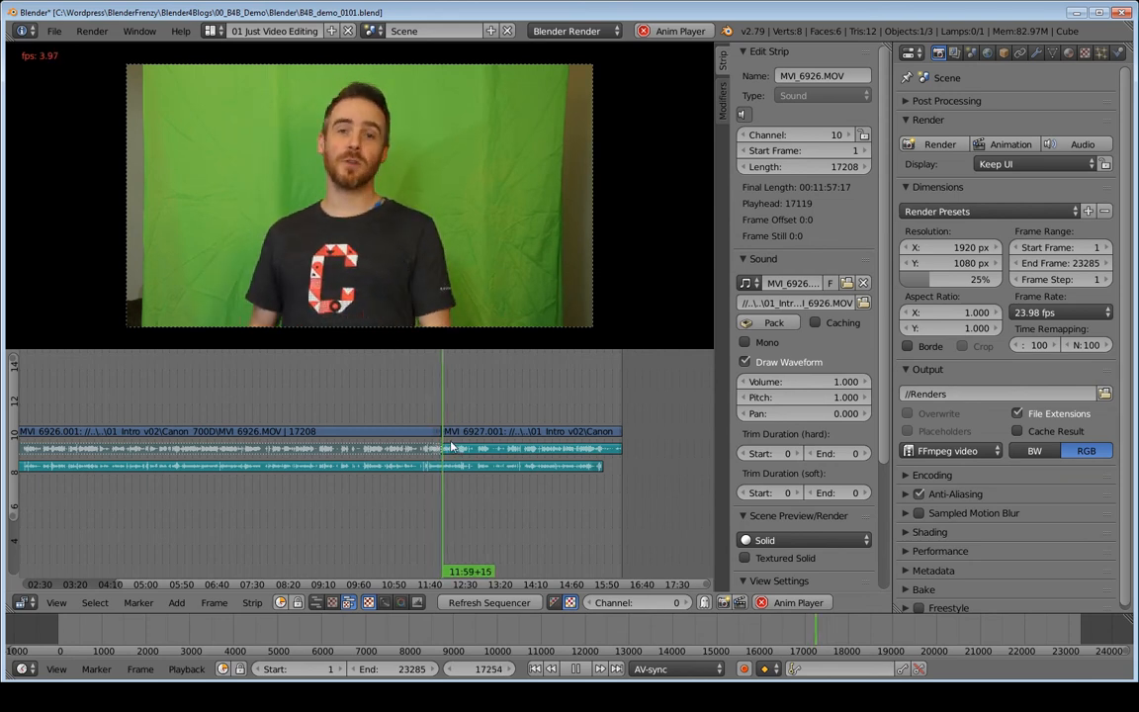
key(alt+a)
- Zoom onto the clip junction and mute the MVI_6927 camera sound strip on channel 10
key(shift+b)
drag(431, 405, 462, 478)
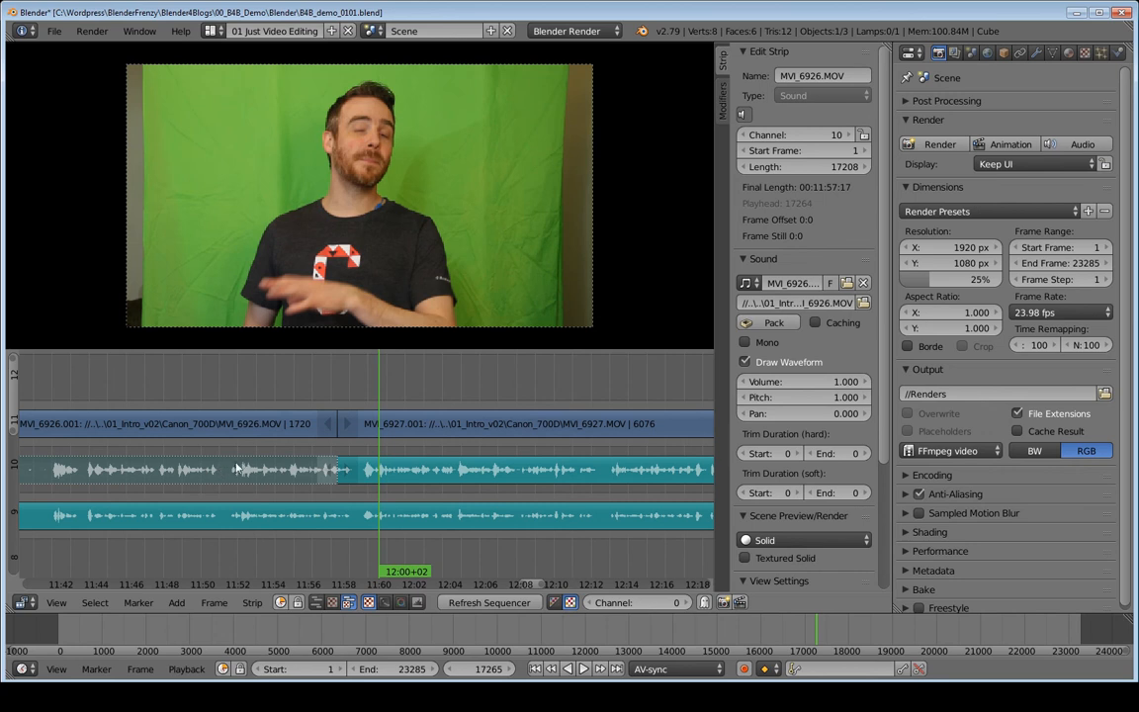
click(361, 473)
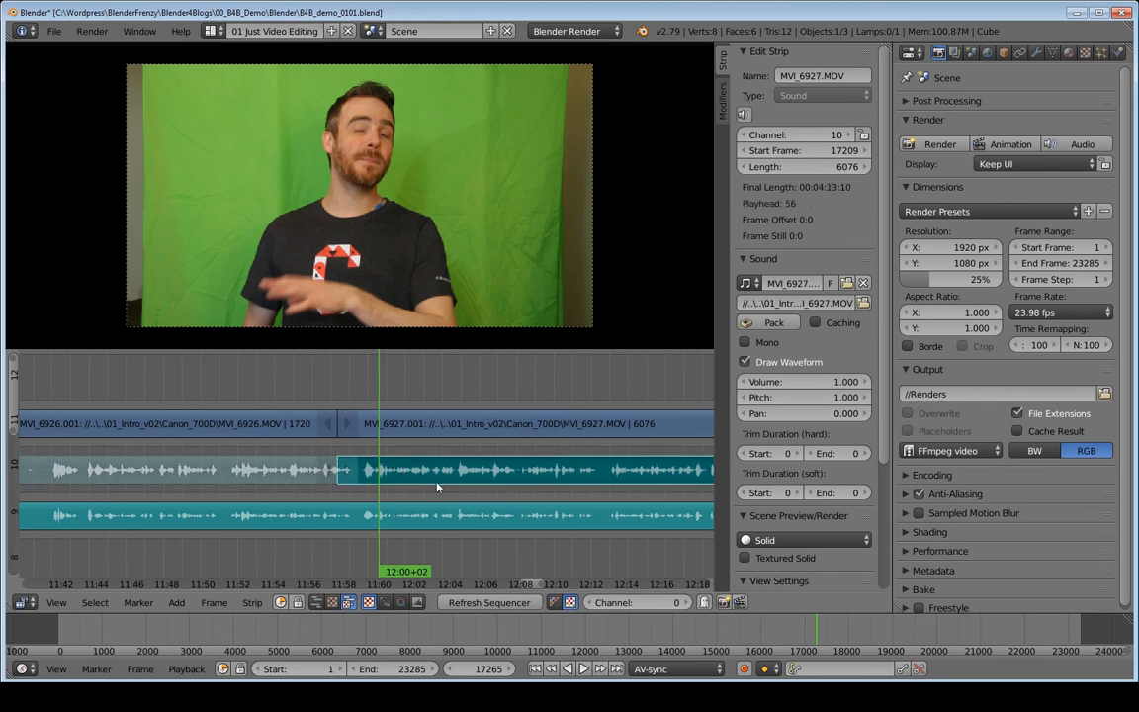
key(alt+a)
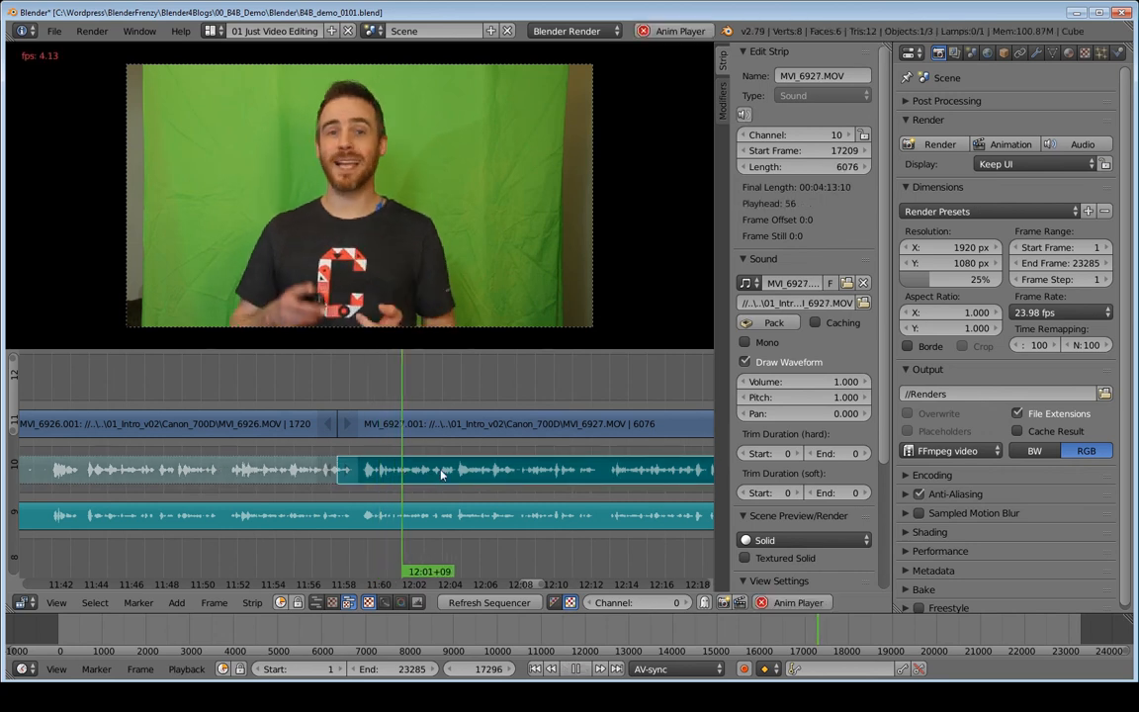
key(h)
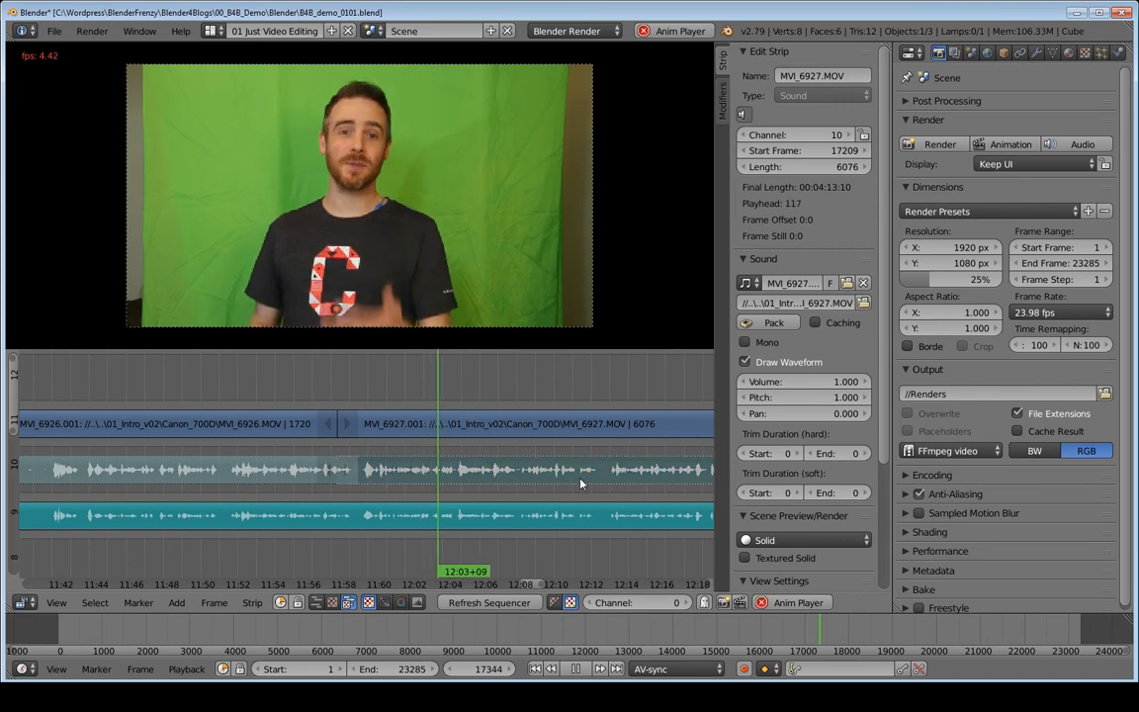
middle_drag(384, 475, 71, 469)
key(alt+a)
ctrl+middle_drag(522, 475, 460, 494)
middle_drag(461, 495, 264, 486)
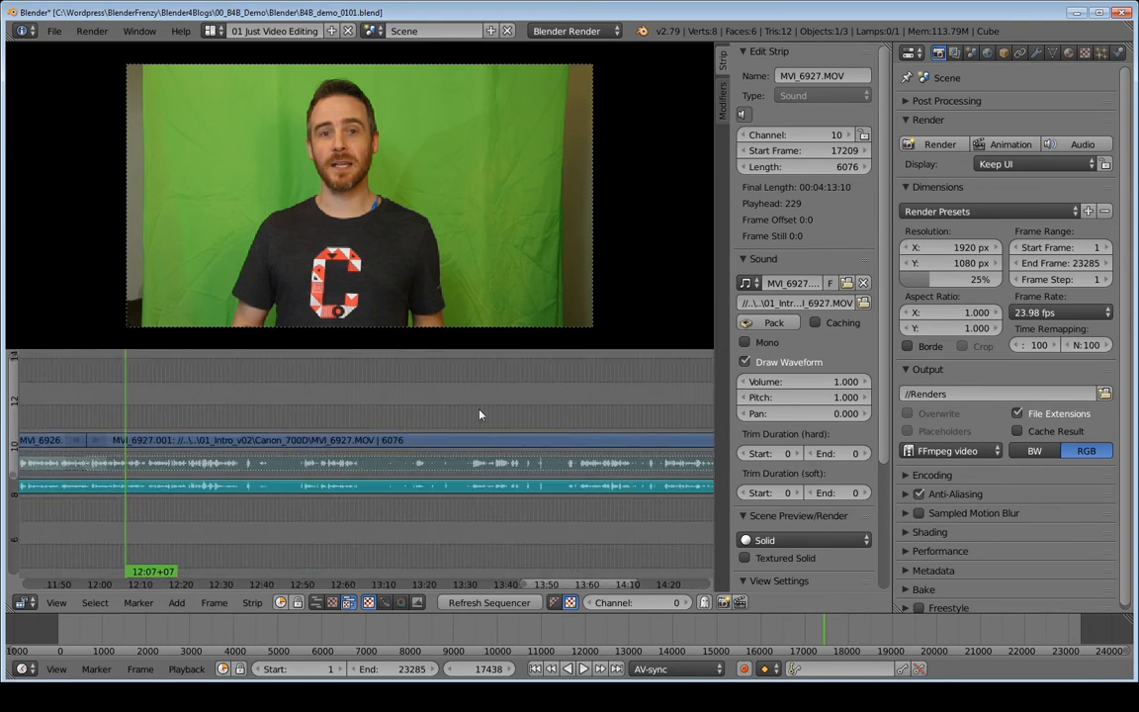
- Play from around frame 19508 to check sync, then bring the strip ends into view
click(479, 414)
key(alt+a)
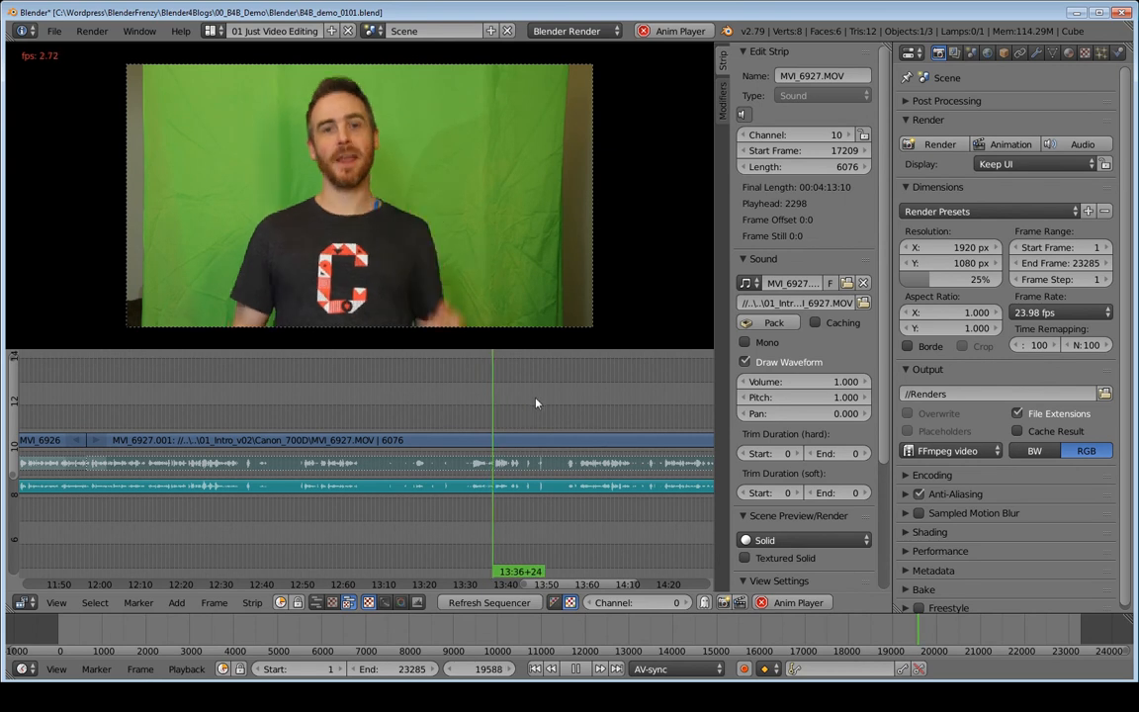
key(alt+a)
middle_drag(590, 402, 237, 398)
middle_drag(480, 390, 356, 404)
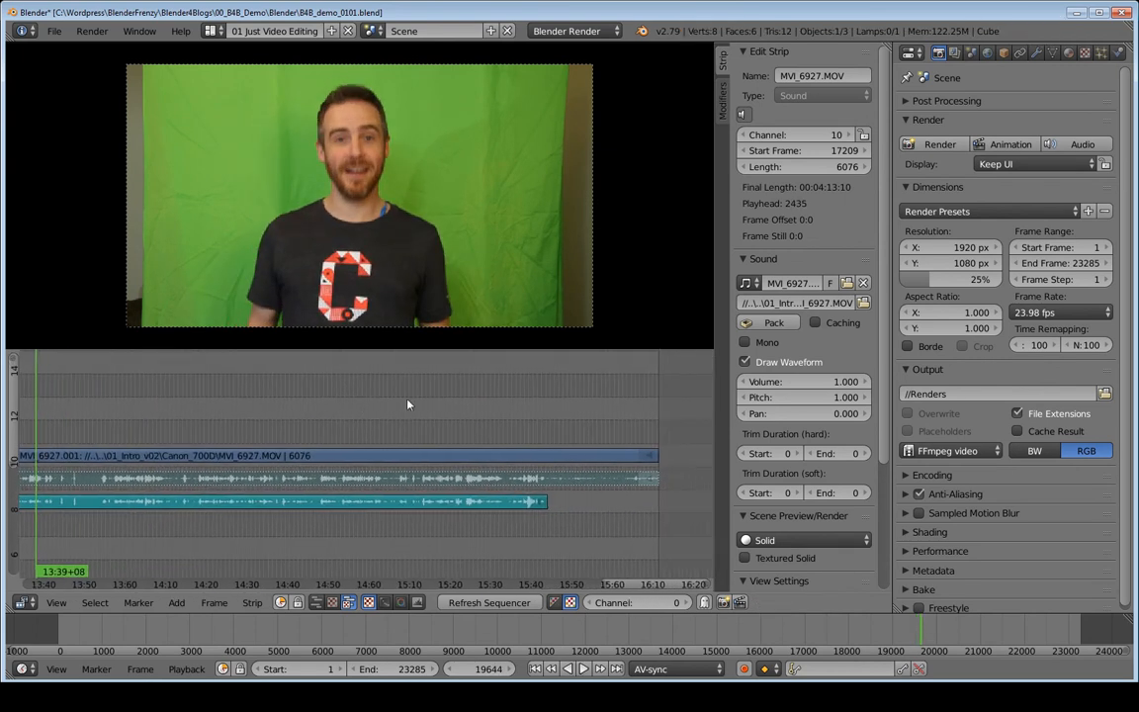
- Check sync over the ending from 15:09 to 15:25+17, then bring up the playback sync modes
click(407, 400)
key(alt+a)
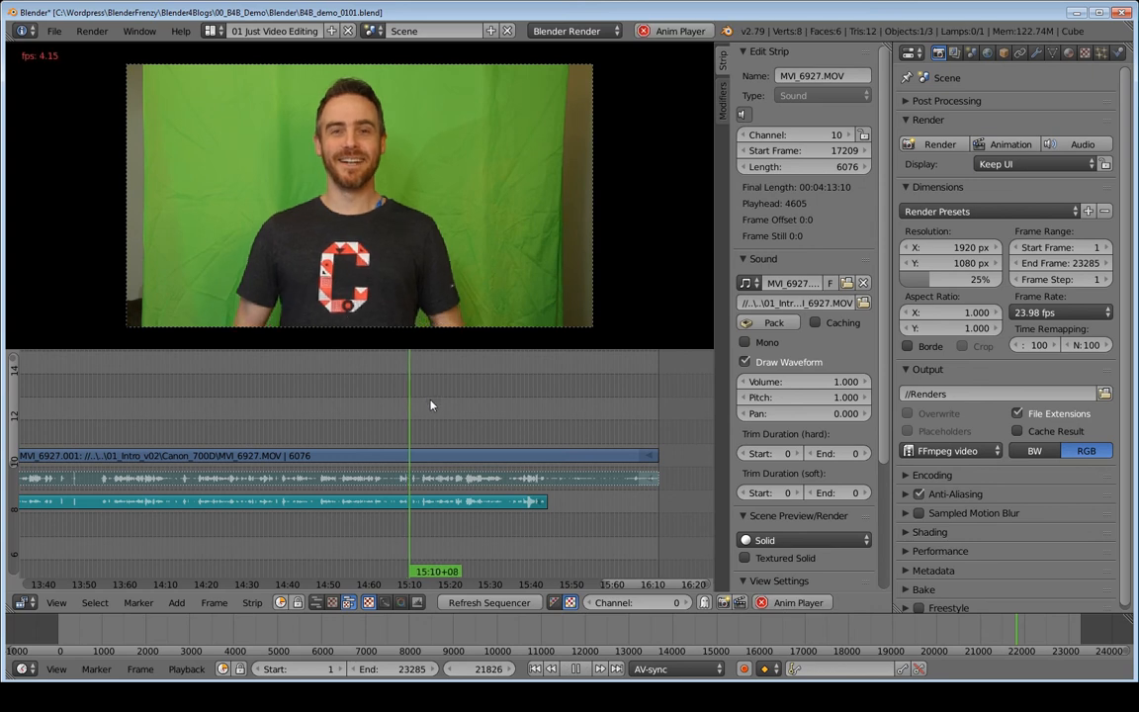
key(alt+a)
click(472, 429)
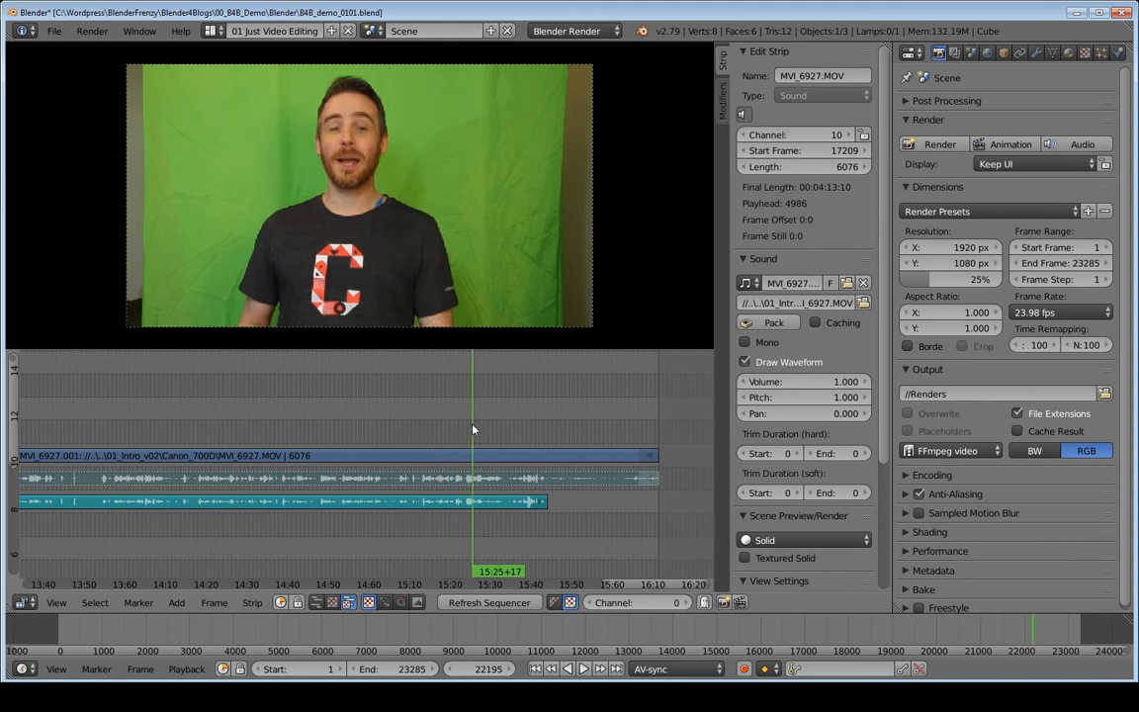
key(alt+a)
key(alt+a)
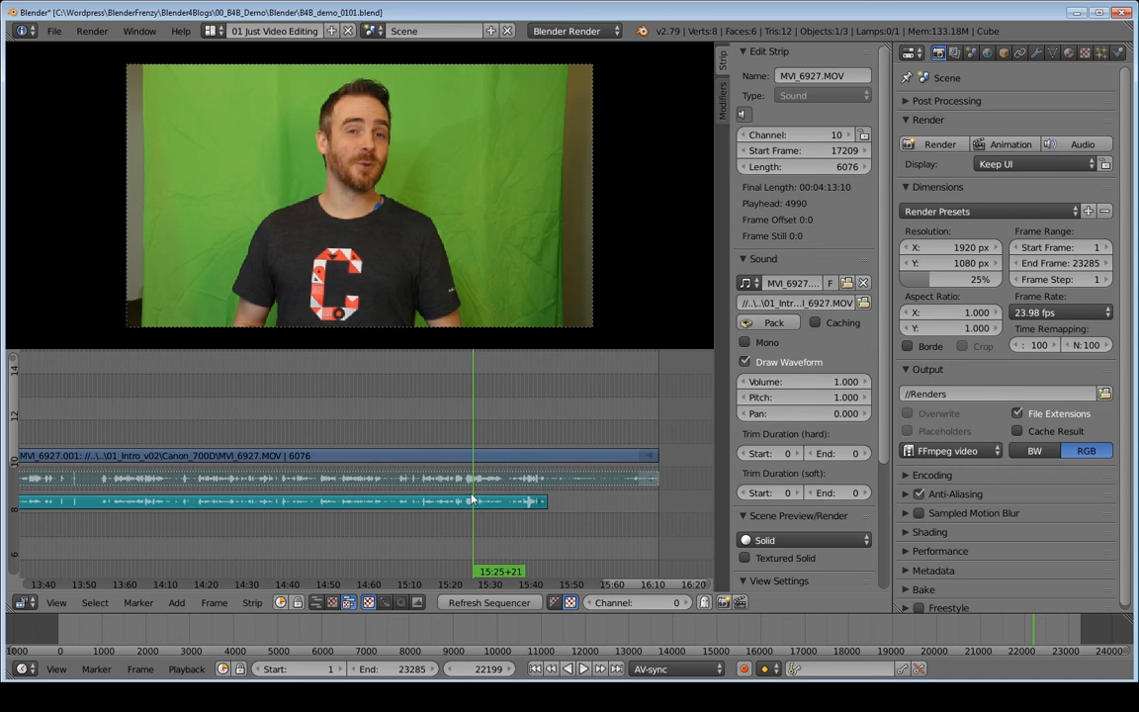
key(alt+a)
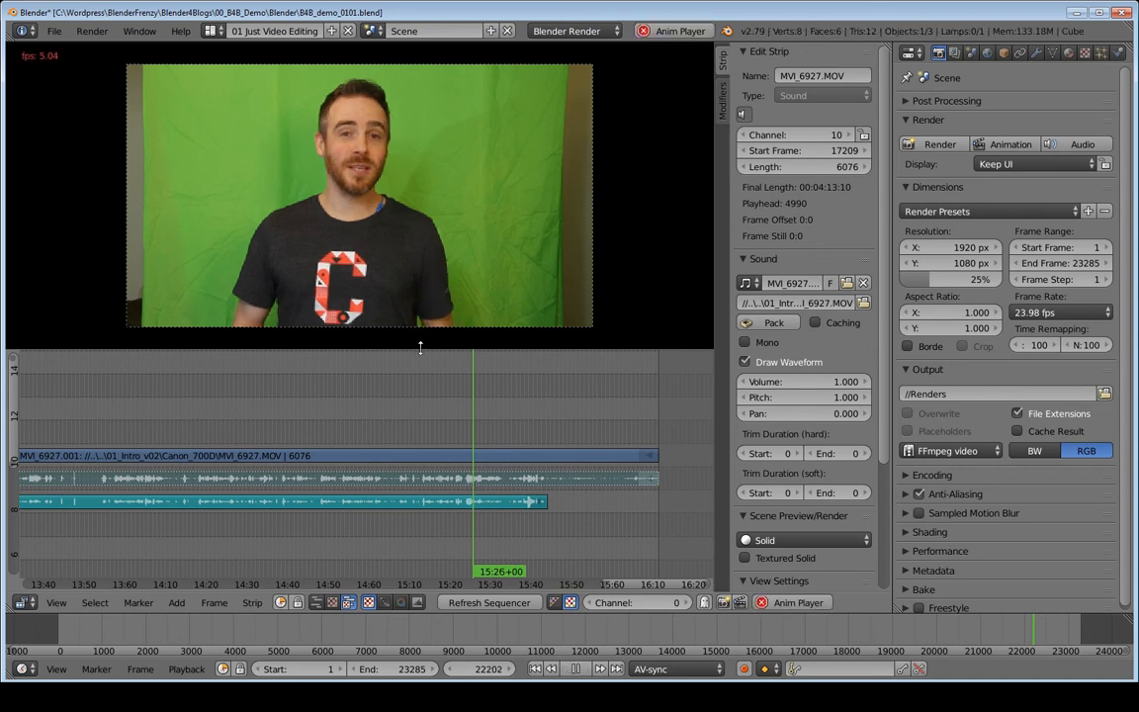
key(alt+a)
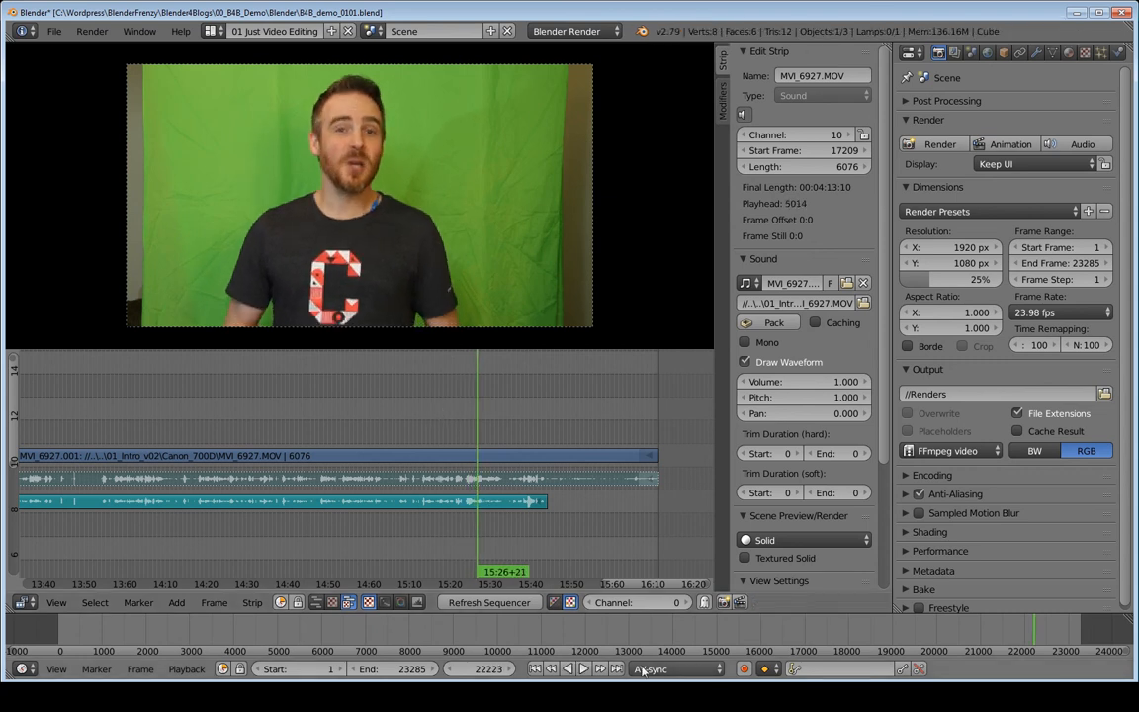
click(656, 669)
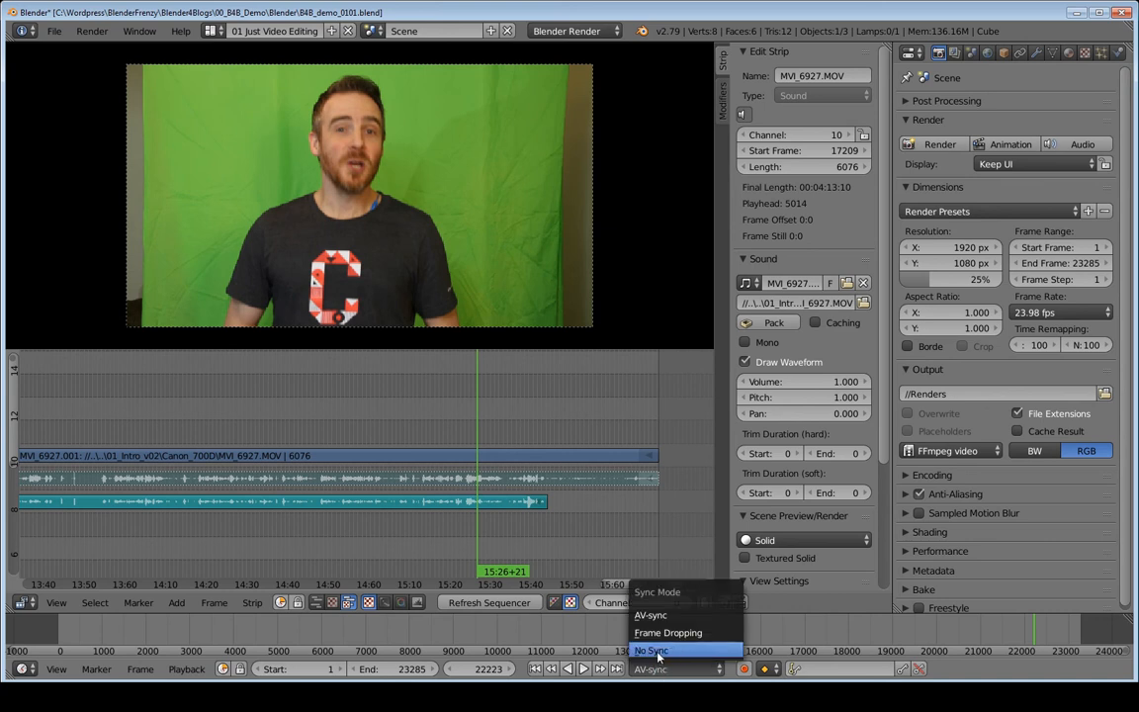
- Keep AV-sync as the playback mode and test a stretch of playback
click(644, 615)
key(alt+a)
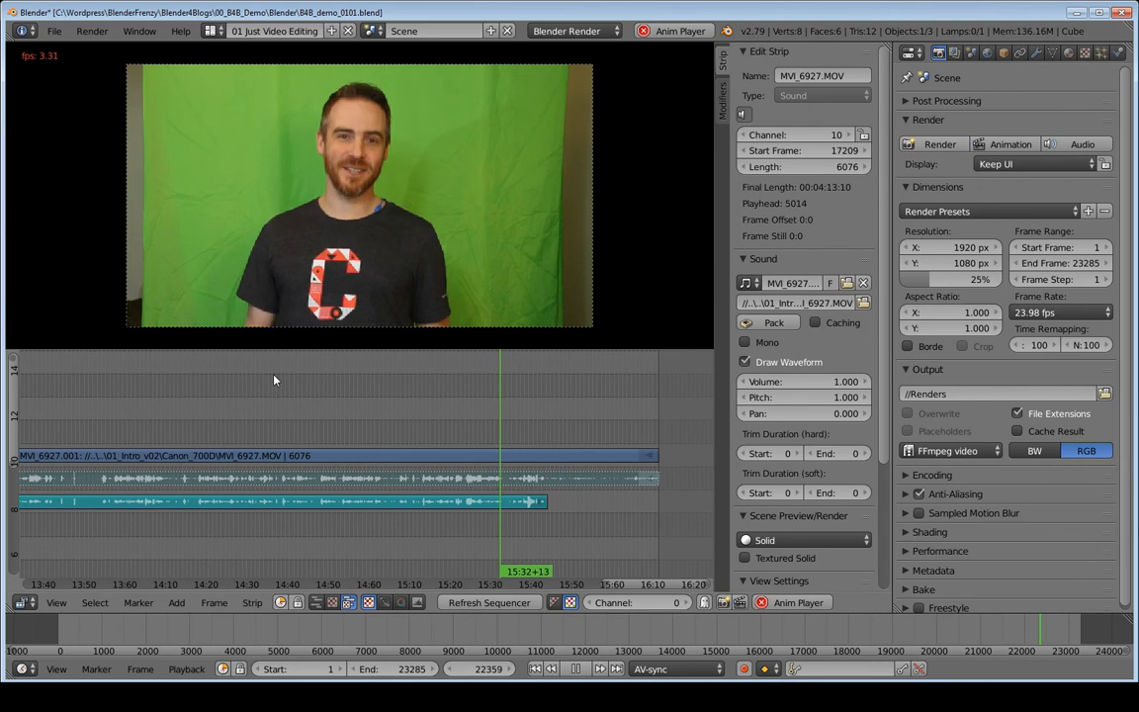
key(alt+a)
- Zoom the sequencer out so both strips fit, then save the project
middle_drag(272, 383, 450, 422)
middle_drag(314, 420, 466, 403)
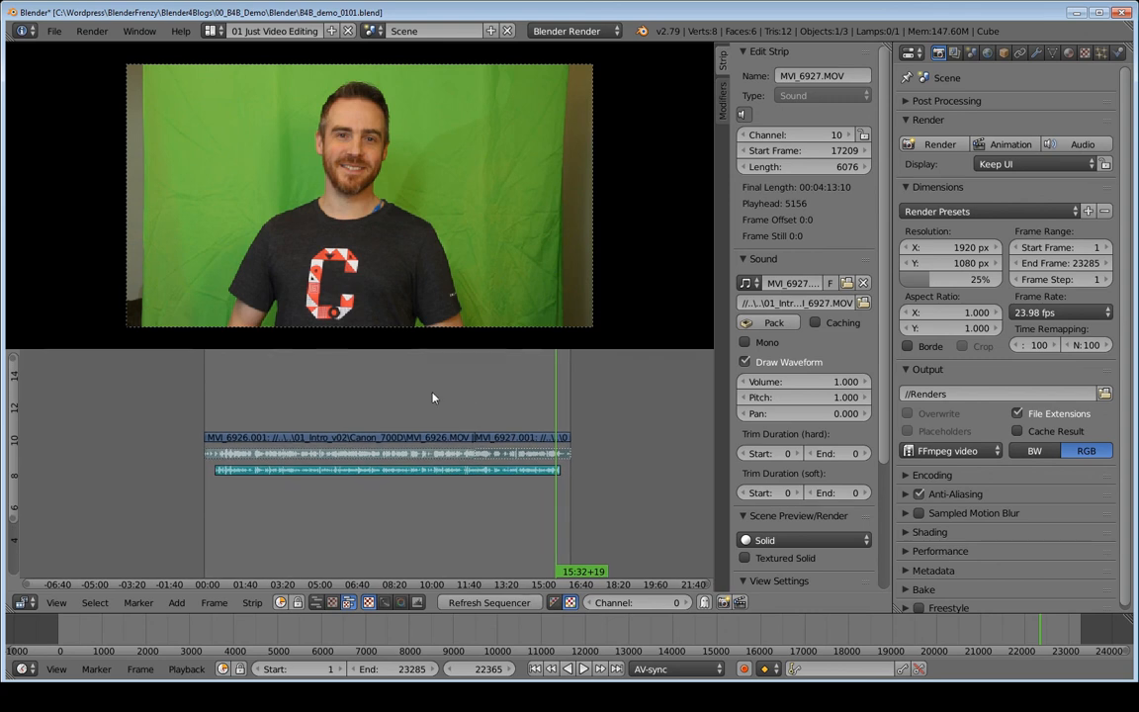
key(ctrl+s)
key(ctrl+s)
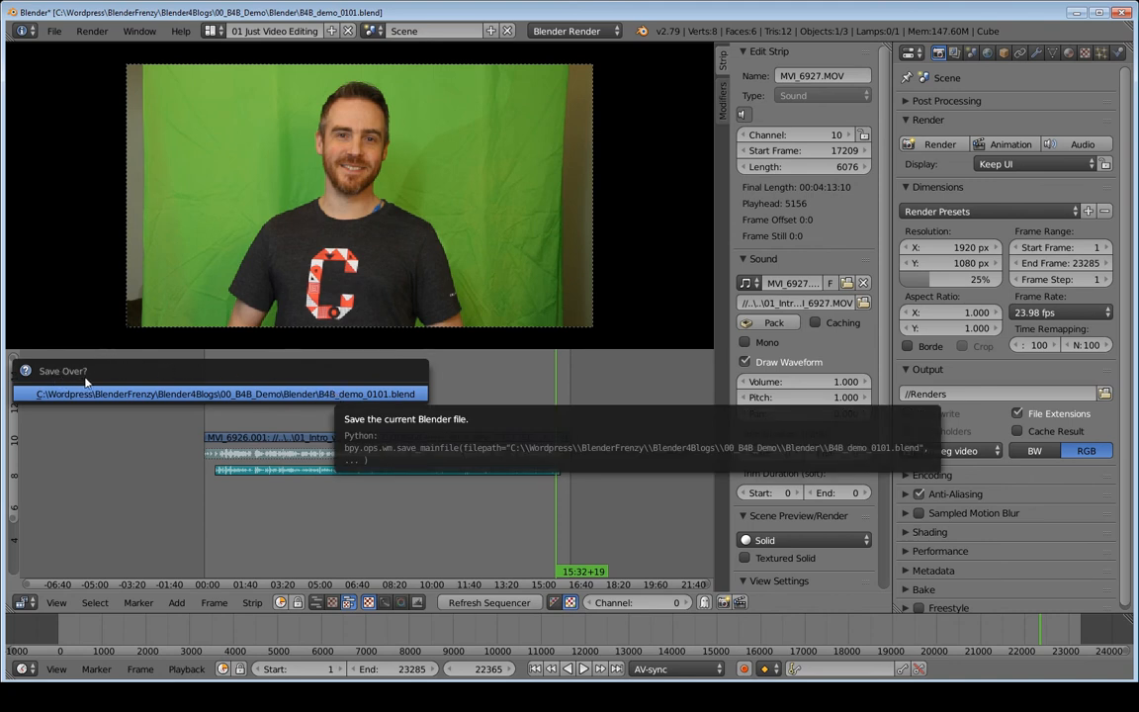
- Confirm saving over B4B_demo_0101.blend and rename the scene from 'Scene' to 'Orig'
click(378, 394)
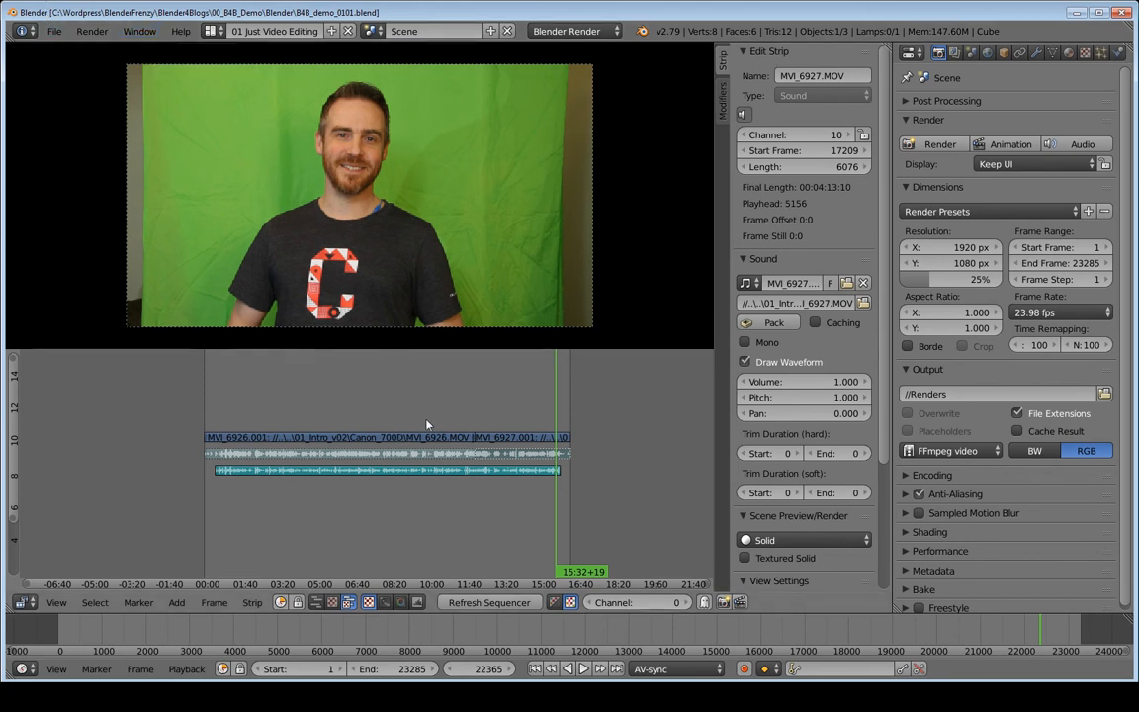
key(h)
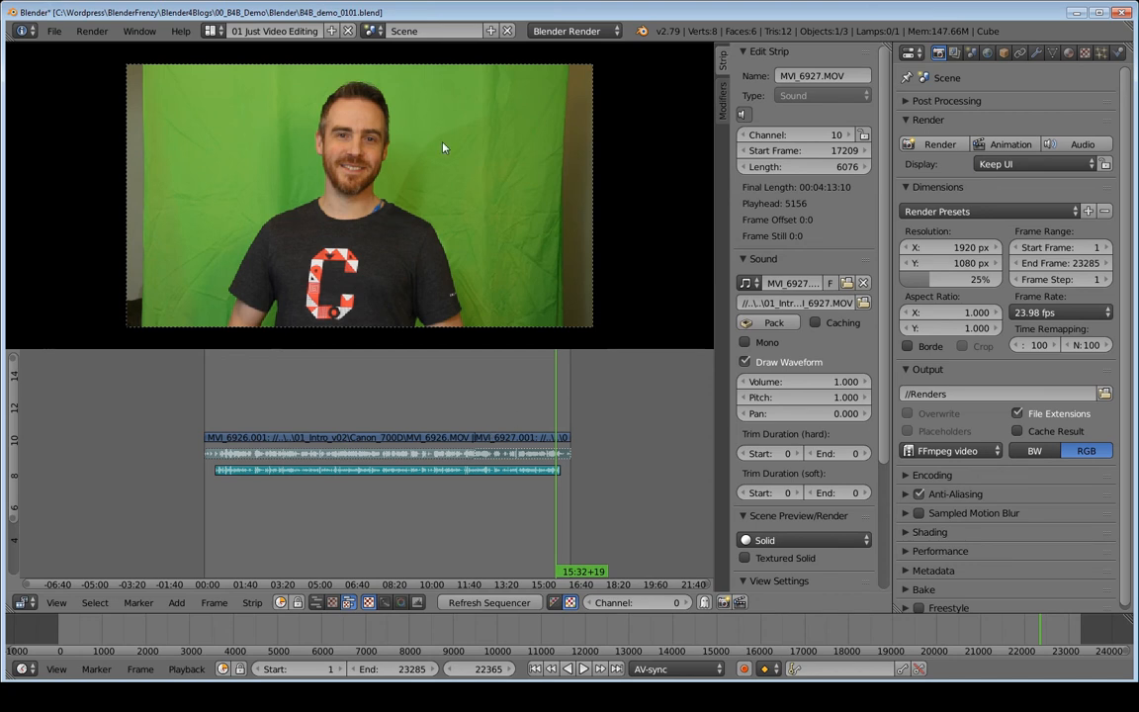
click(405, 31)
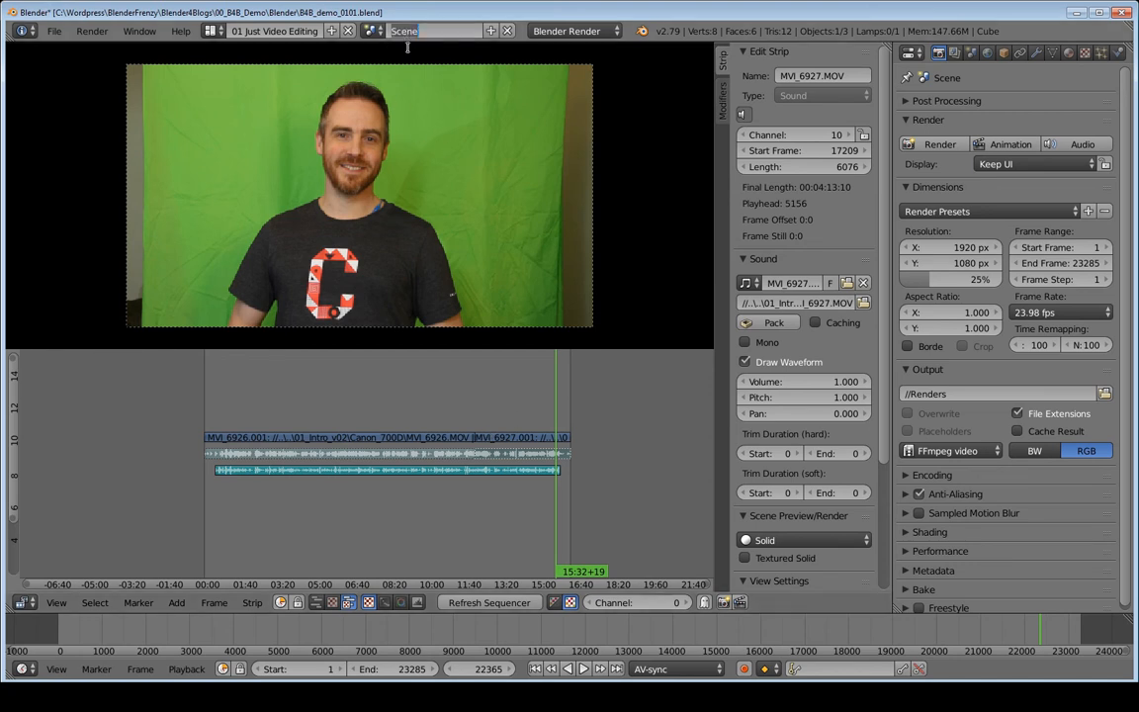
text(0rig)
key(Return)
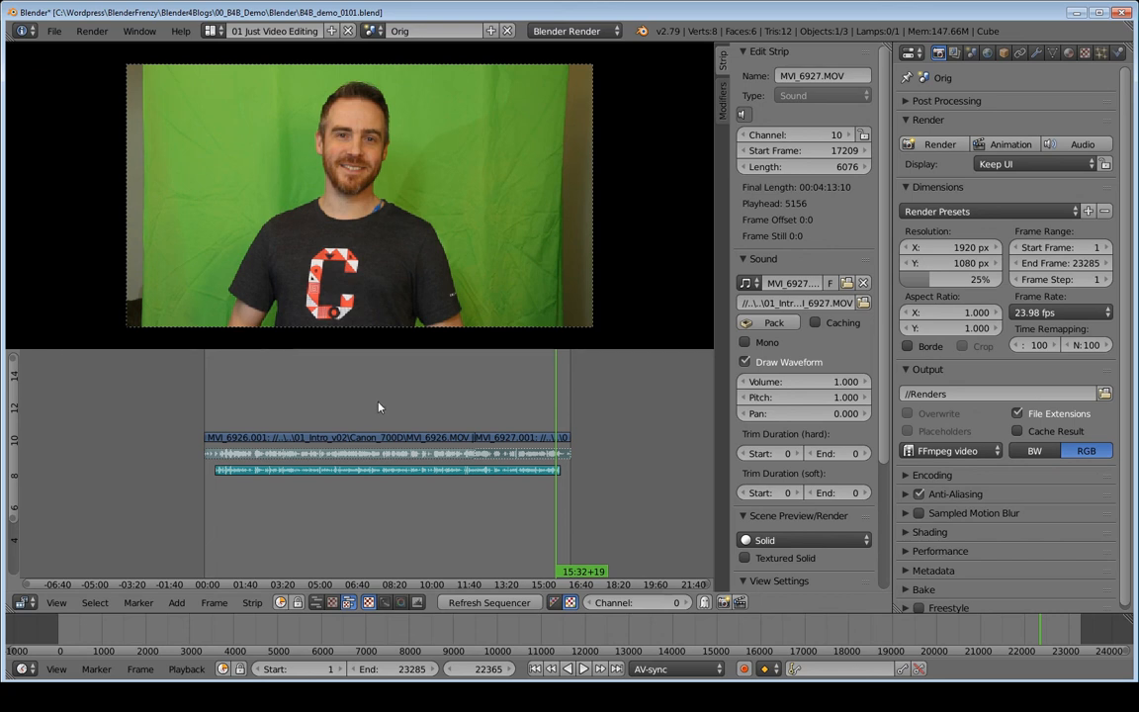
- Bring up the Save As Blender File browser in the project's Blender folder
key(ctrl+shift+s)
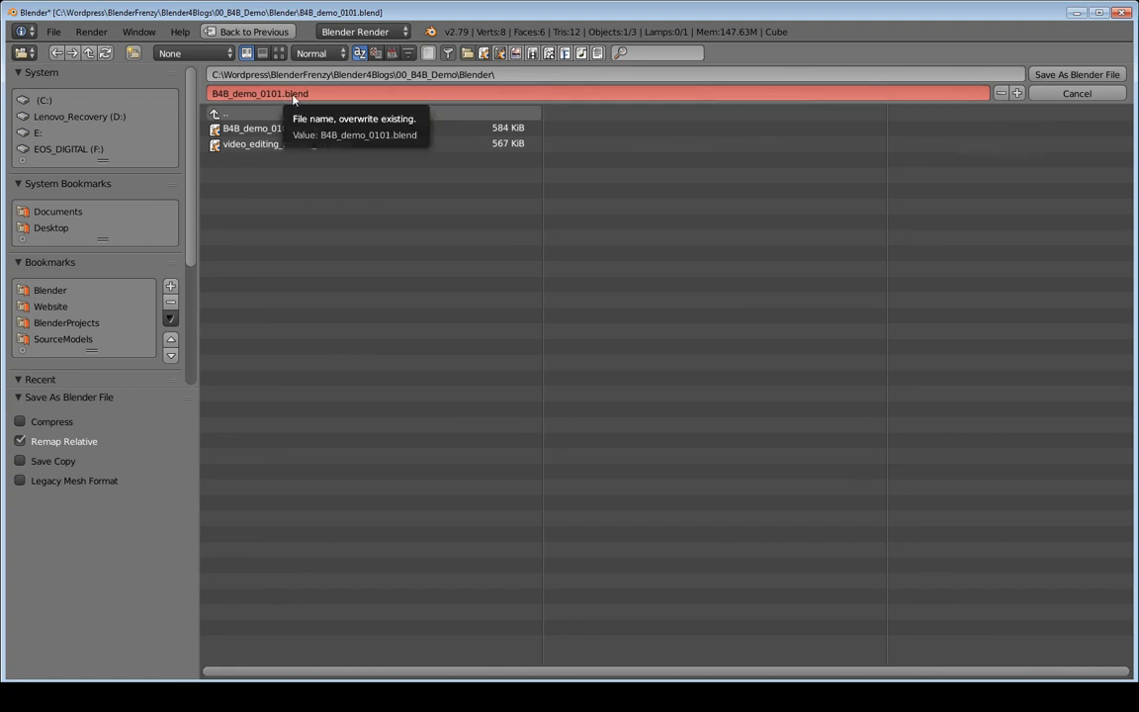
click(1001, 93)
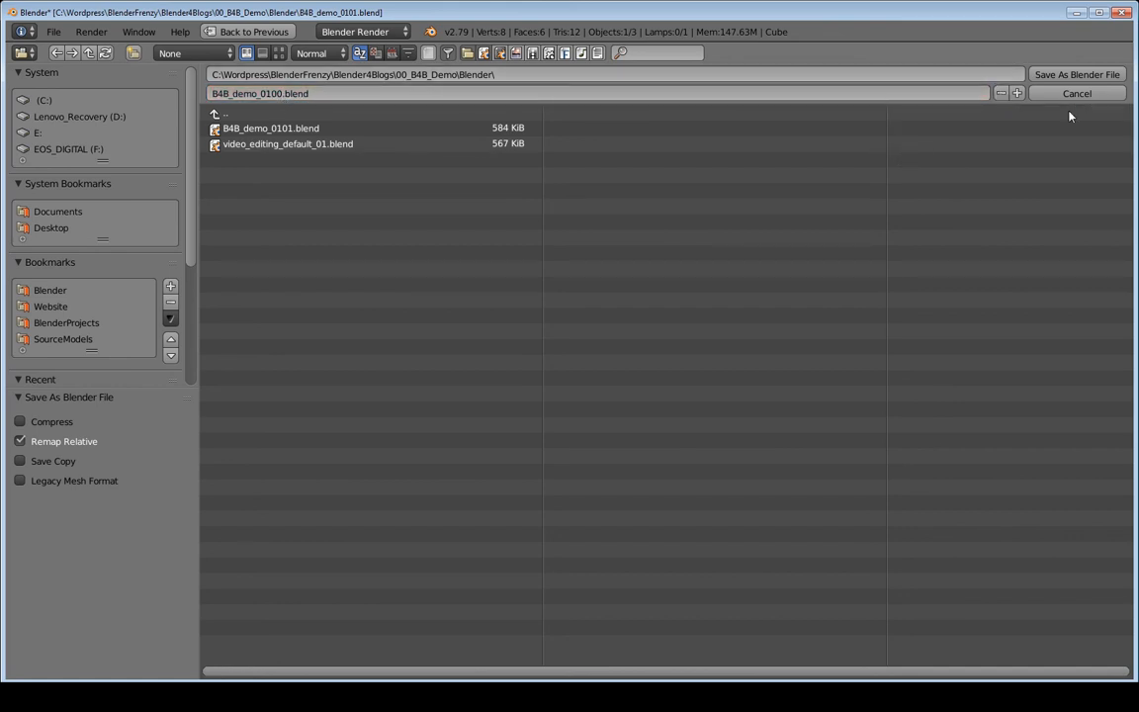
click(1000, 93)
click(1017, 93)
click(1017, 93)
click(1017, 93)
click(1017, 93)
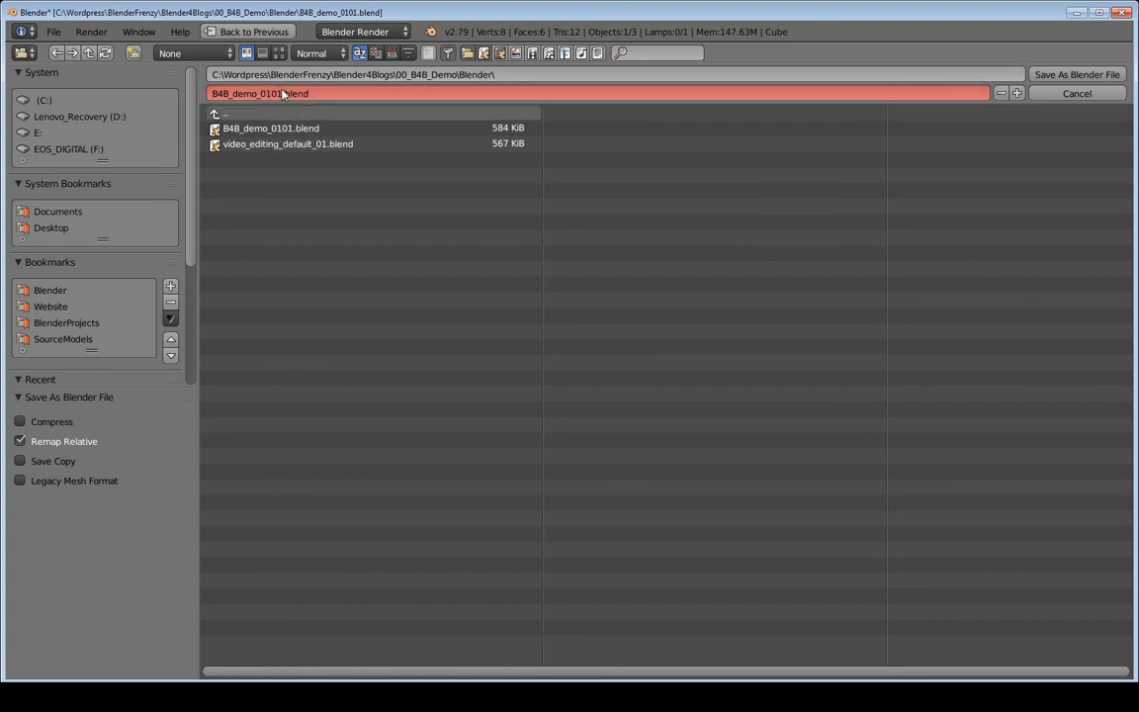
click(1017, 93)
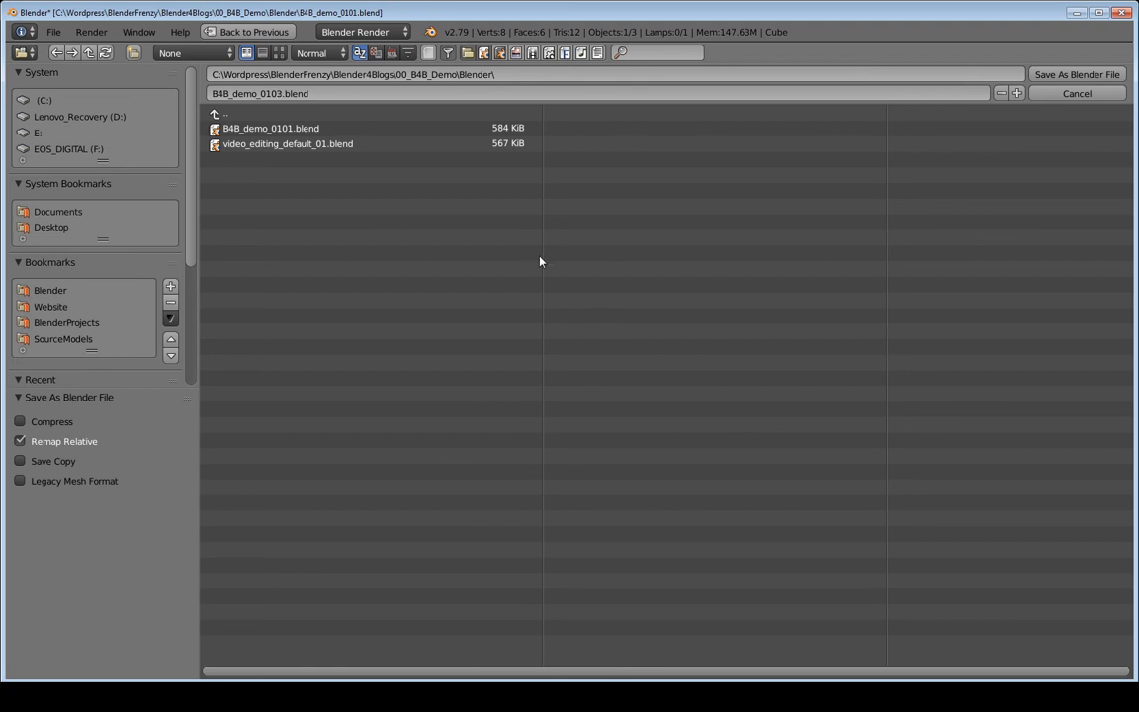
key(KP_Subtract)
key(KP_Subtract)
key(KP_Subtract)
key(KP_Subtract)
key(KP_Subtract)
key(KP_Add)
key(KP_Add)
key(KP_Add)
key(KP_Subtract)
key(KP_Subtract)
key(KP_Subtract)
key(KP_Subtract)
key(KP_Subtract)
key(KP_Subtract)
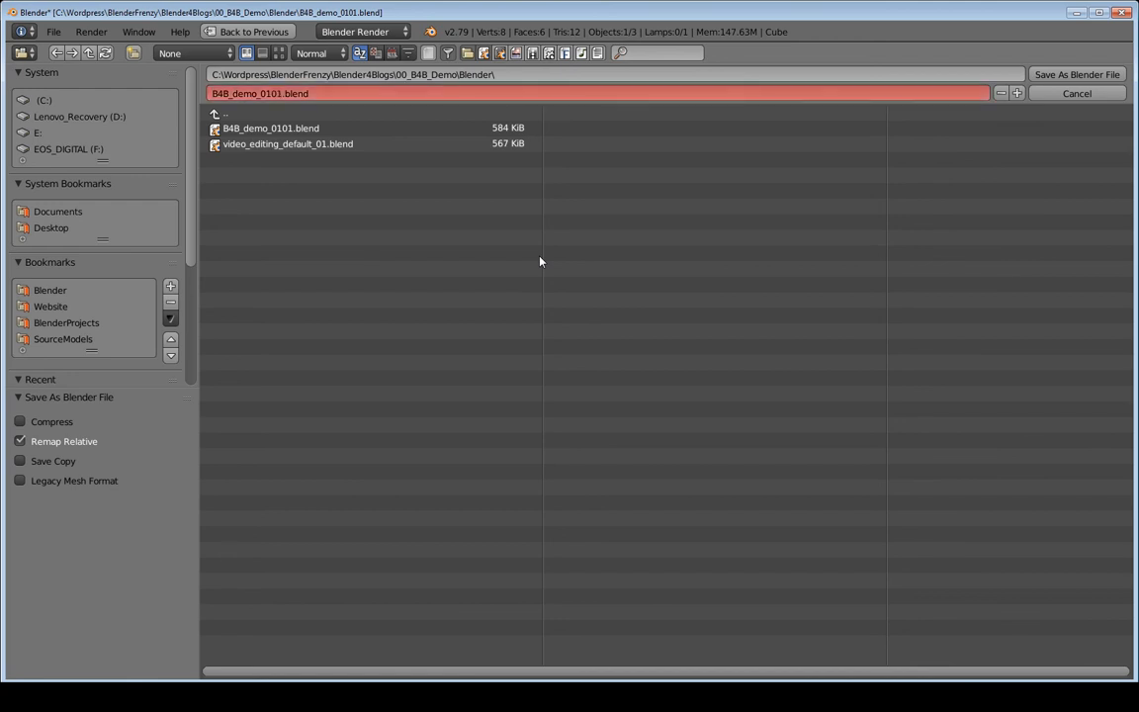
- Increment the file name from B4B_demo_0101.blend to B4B_demo_0102.blend
key(KP_Add)
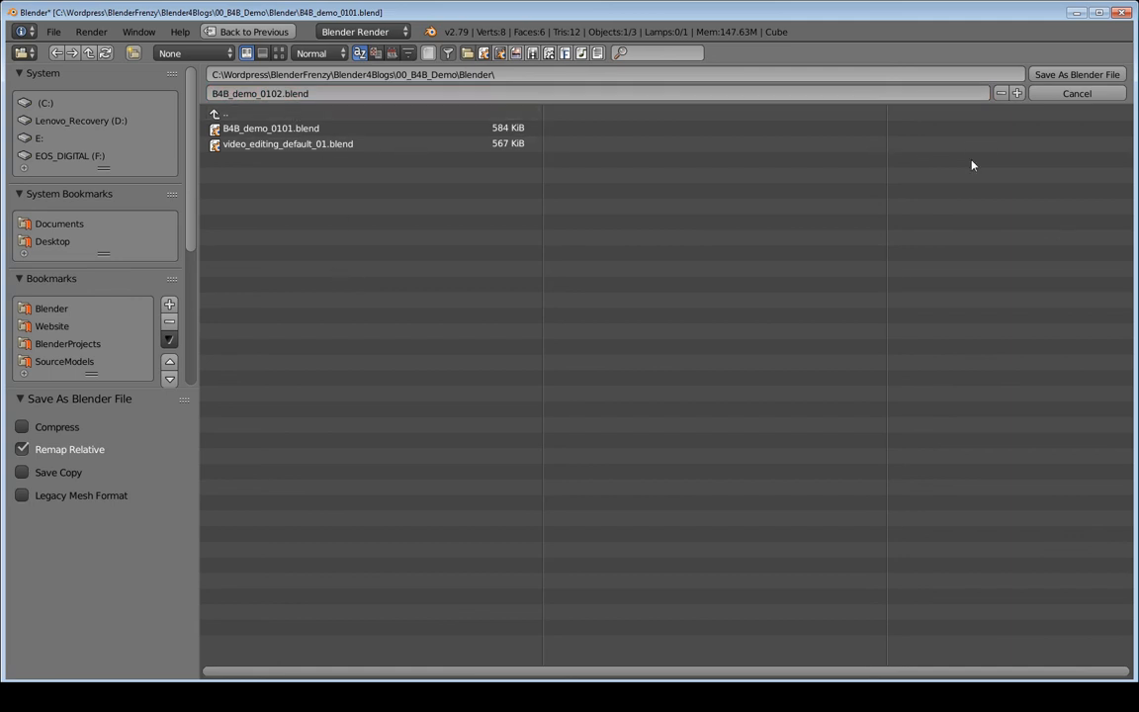
- Save as B4B_demo_0102.blend and add a full copy of the Orig scene named 'Cut 01'
click(1070, 75)
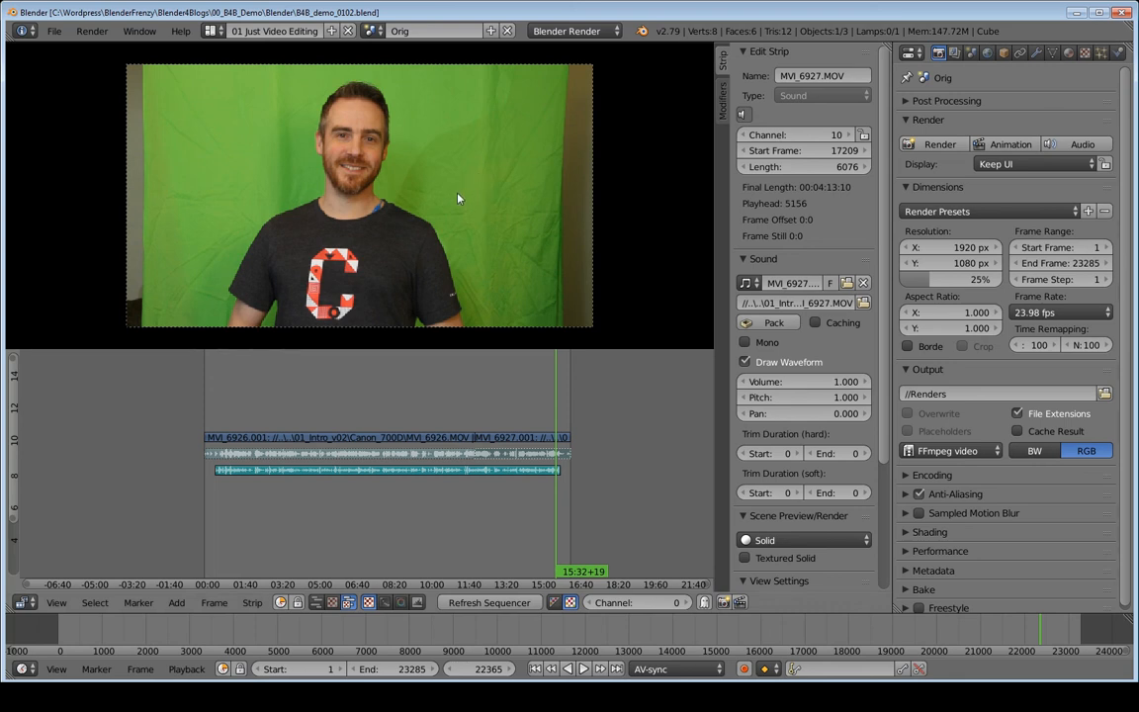
click(490, 30)
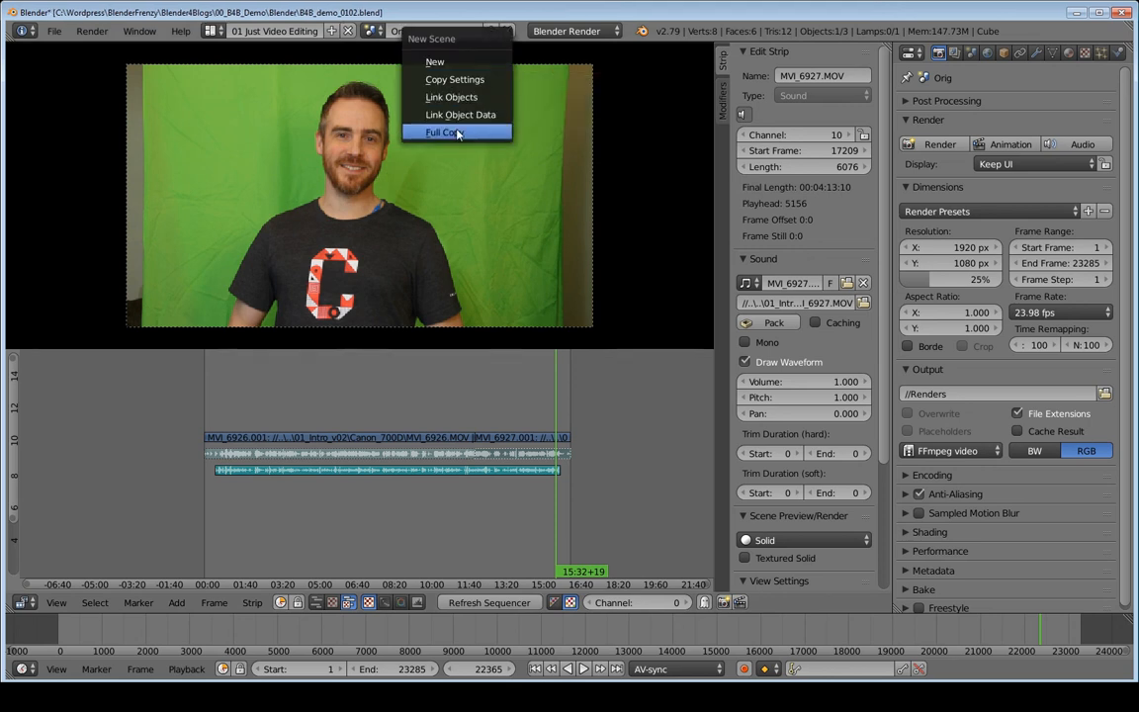
click(458, 133)
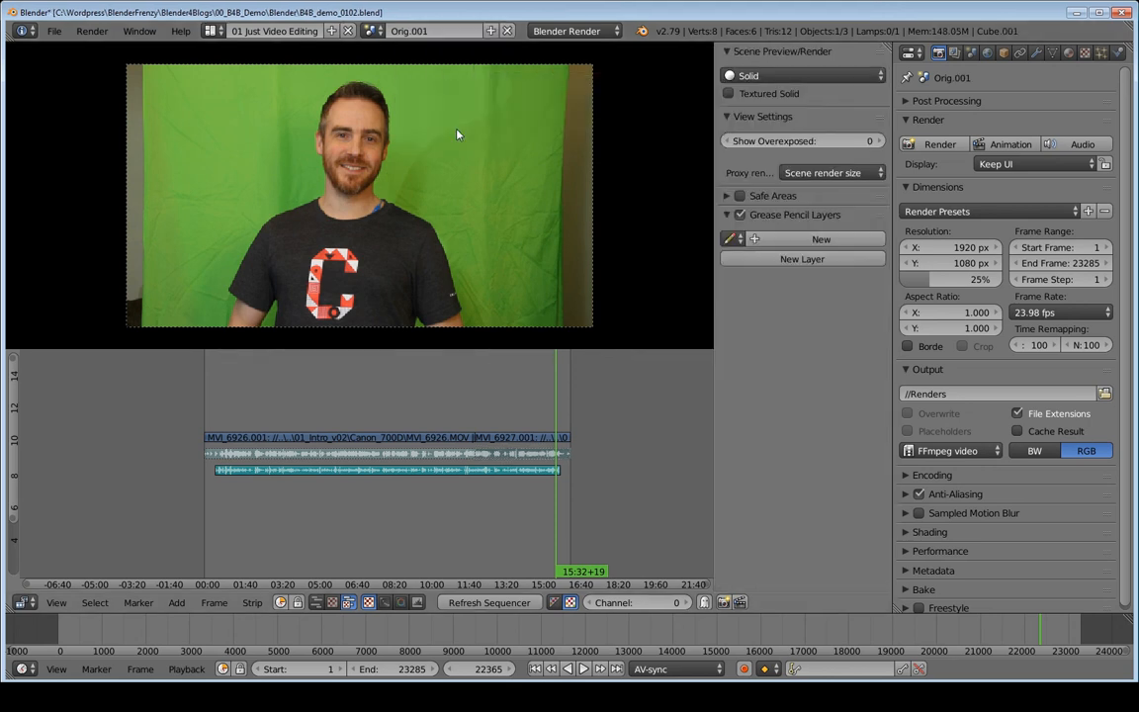
click(416, 31)
text(Cut)
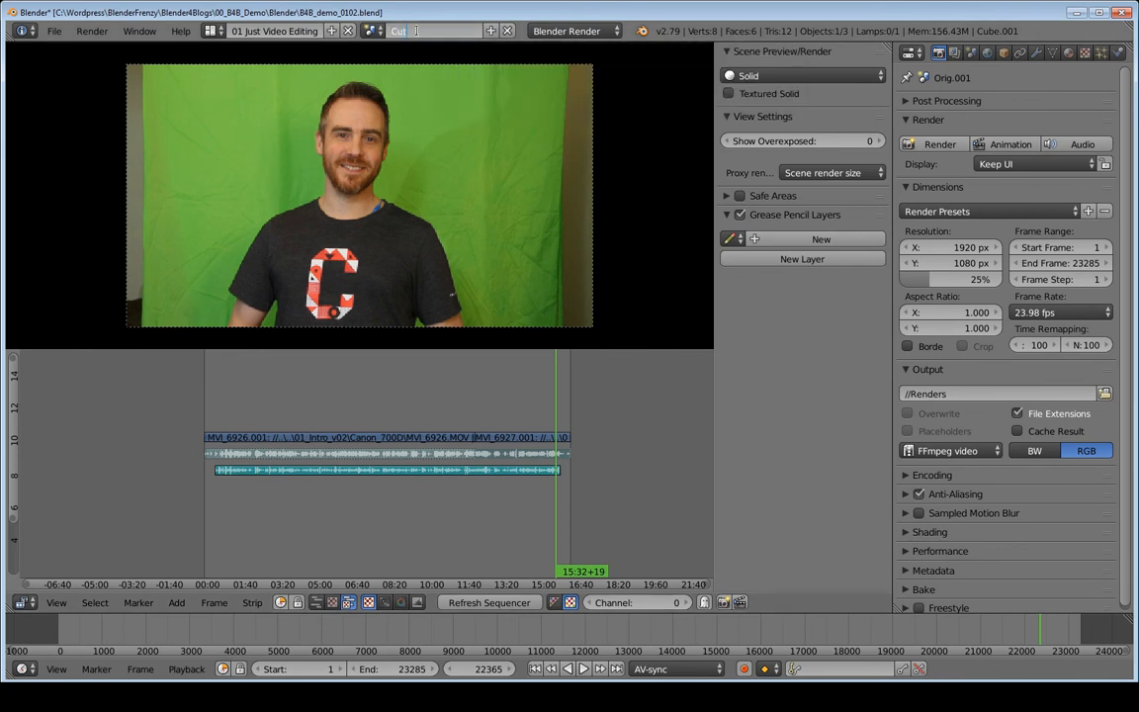
text( 01)
key(Return)
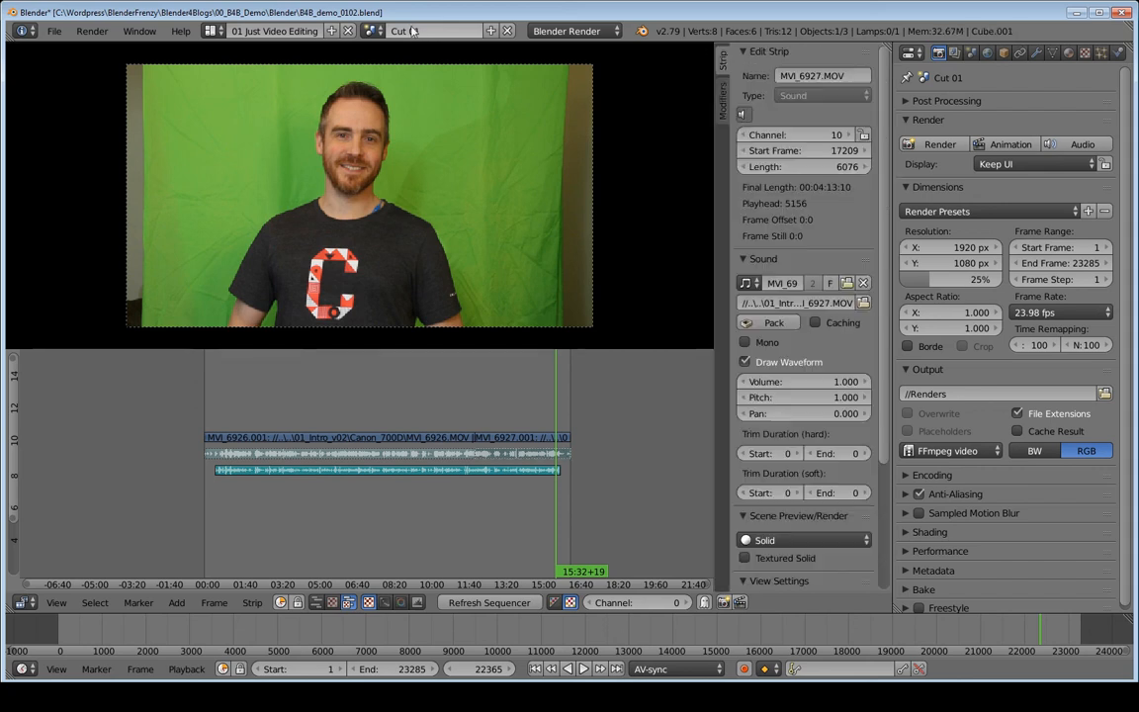
- Switch to Orig and back to Cut 01, then save over the project file
click(372, 32)
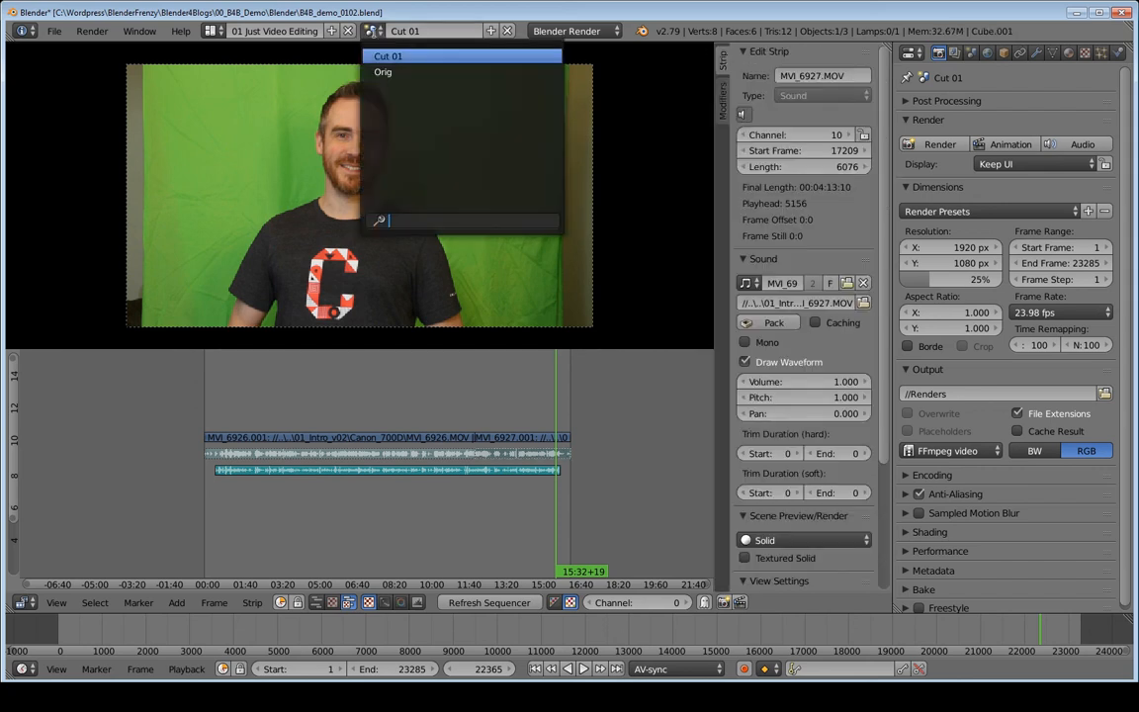
click(403, 72)
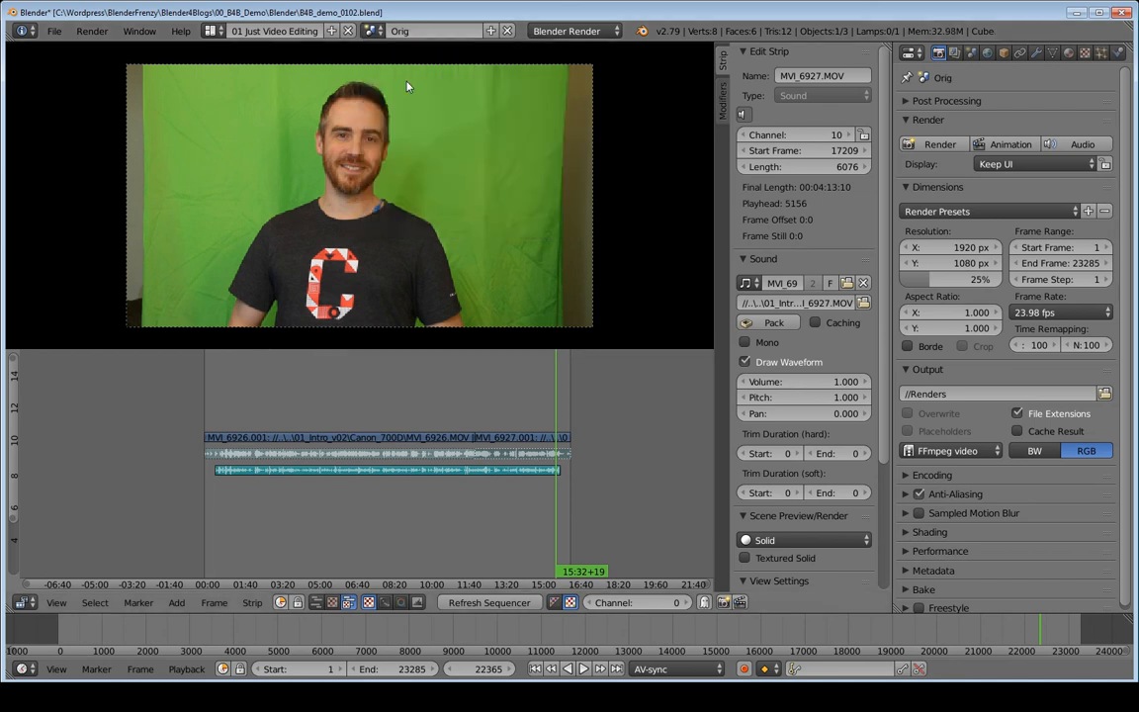
click(372, 31)
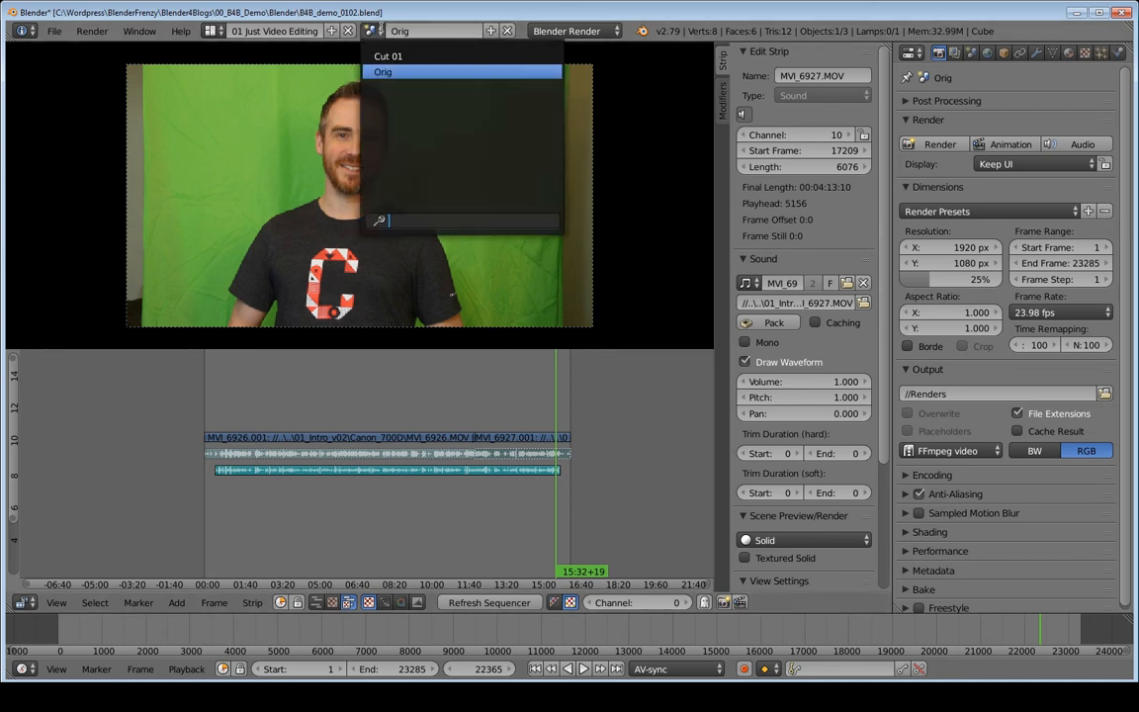
click(387, 54)
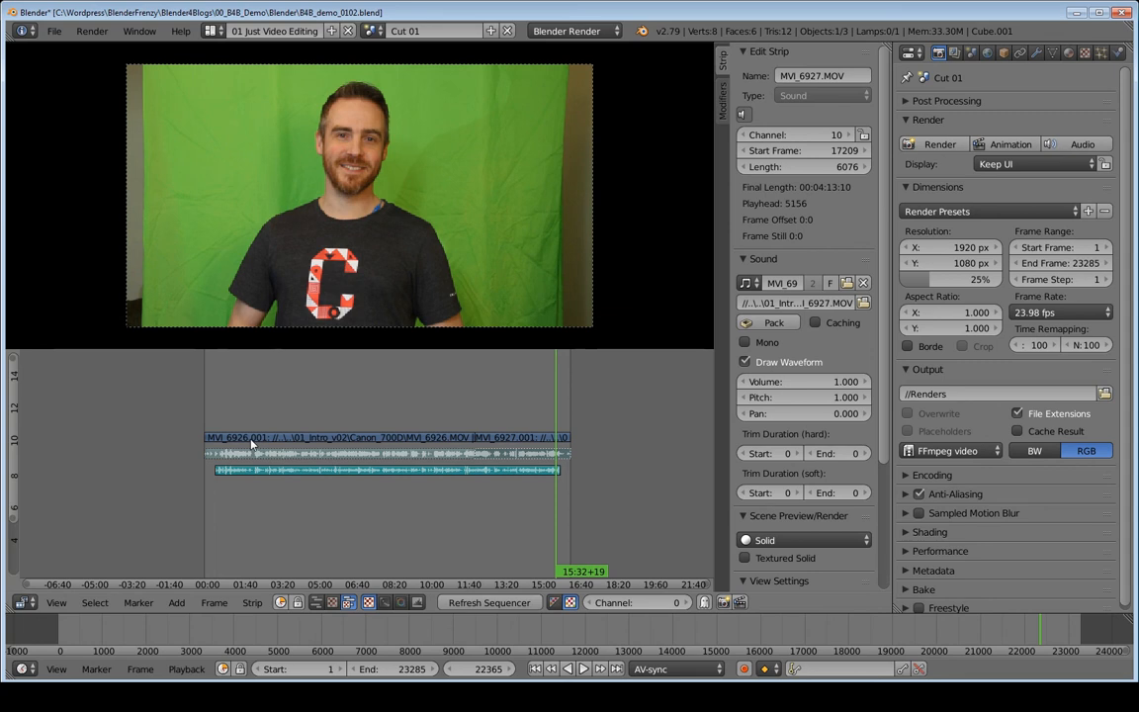
key(ctrl+s)
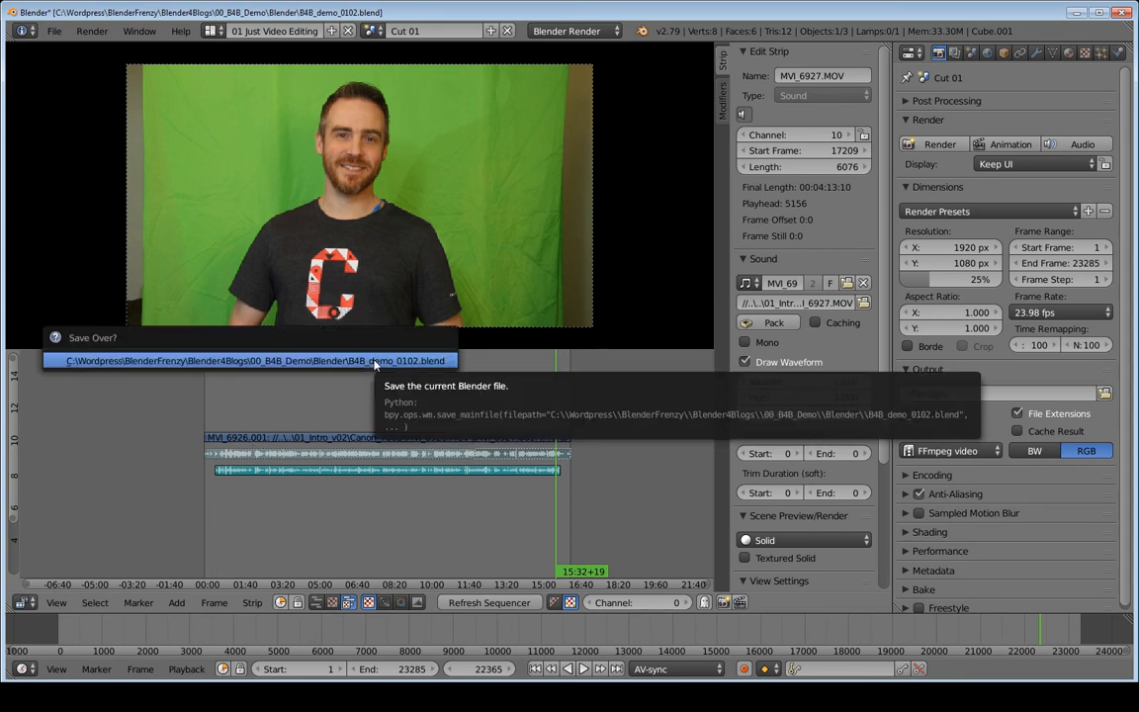
click(374, 361)
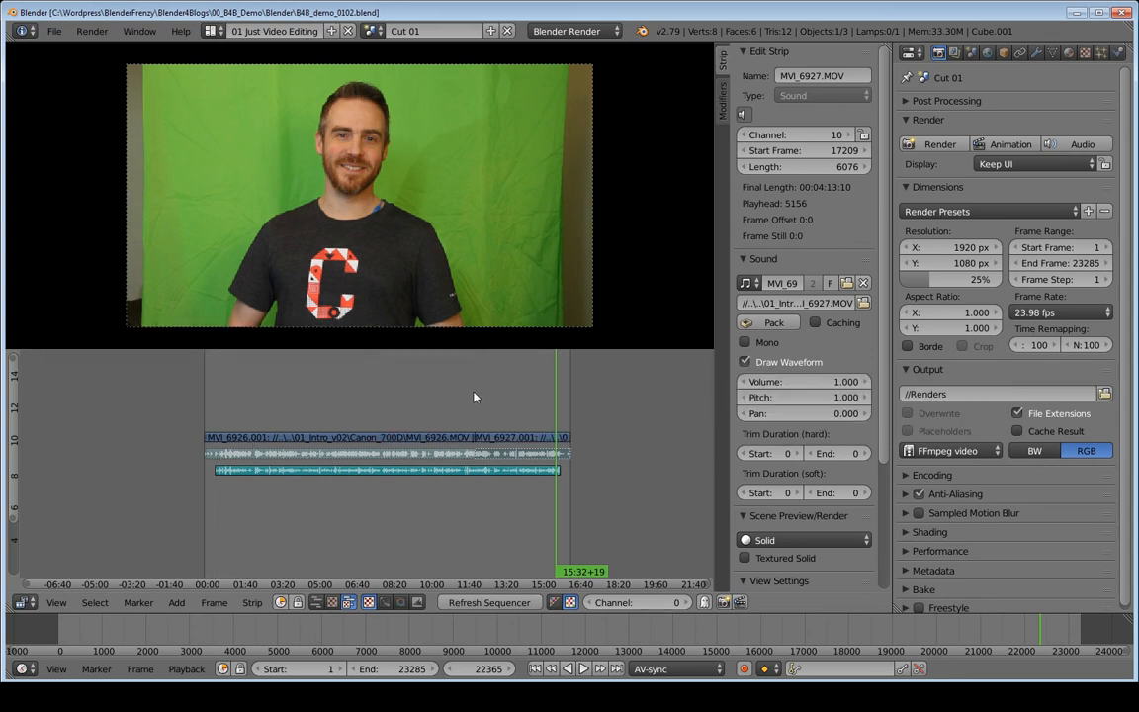